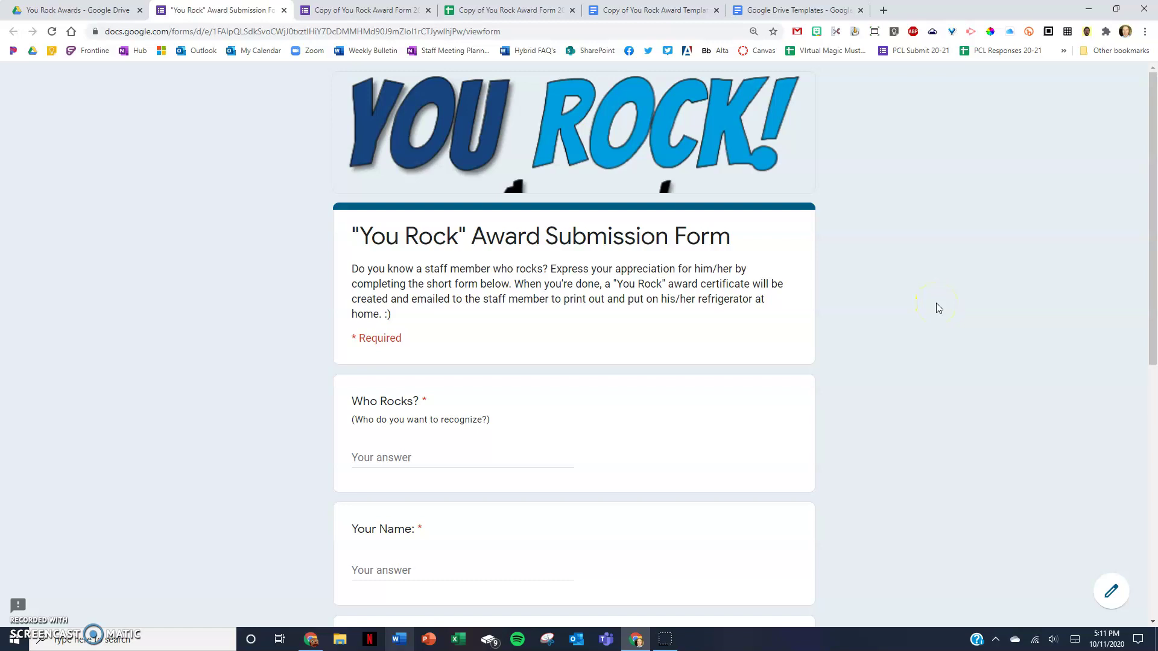
Examine all the questions on the live "You Rock" Award Submission Form, through to its Email field
left_click_drag(1153, 110, 1153, 201)
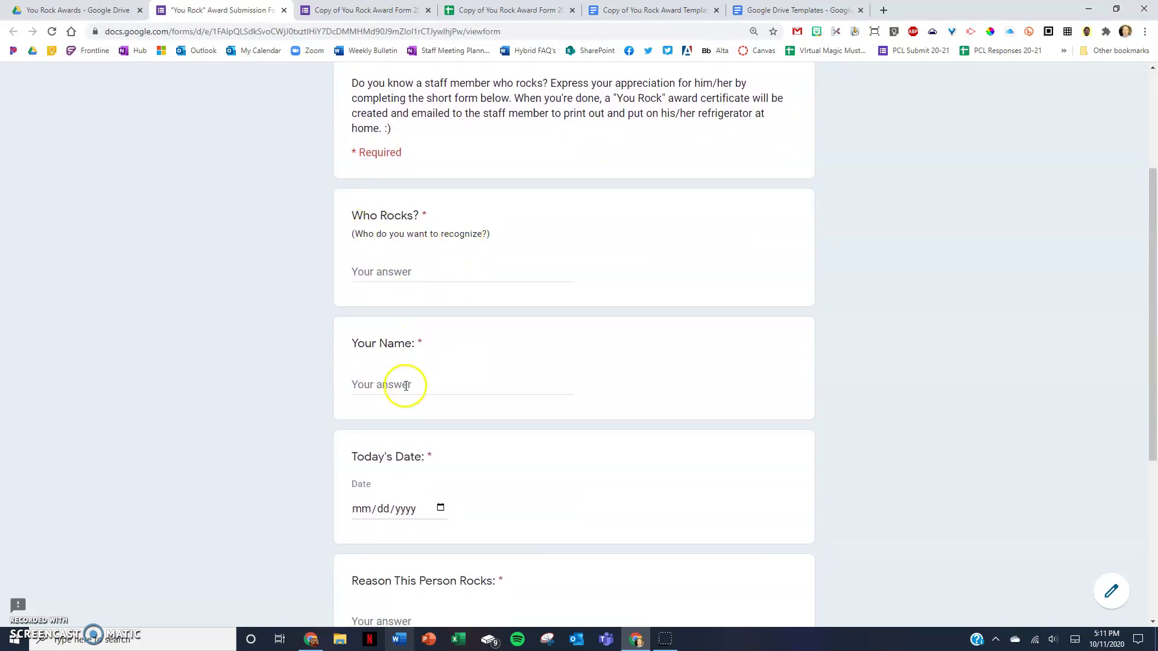
scroll(407, 387, "down", 3)
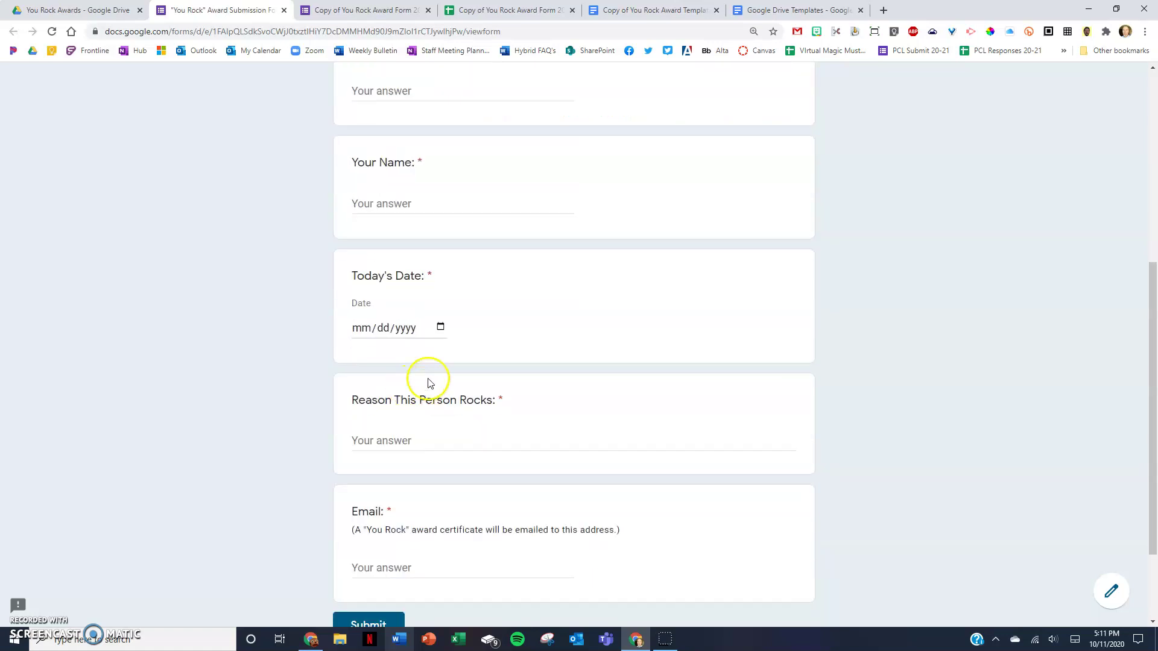
scroll(447, 368, "down", 2)
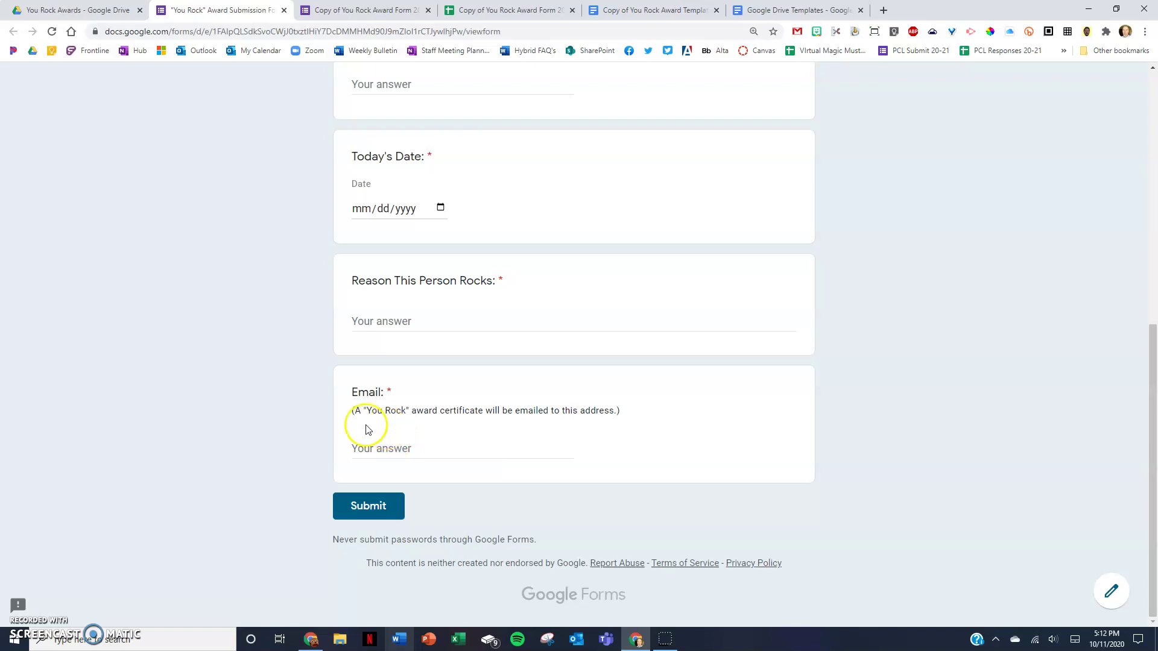
scroll(230, 400, "up", 8)
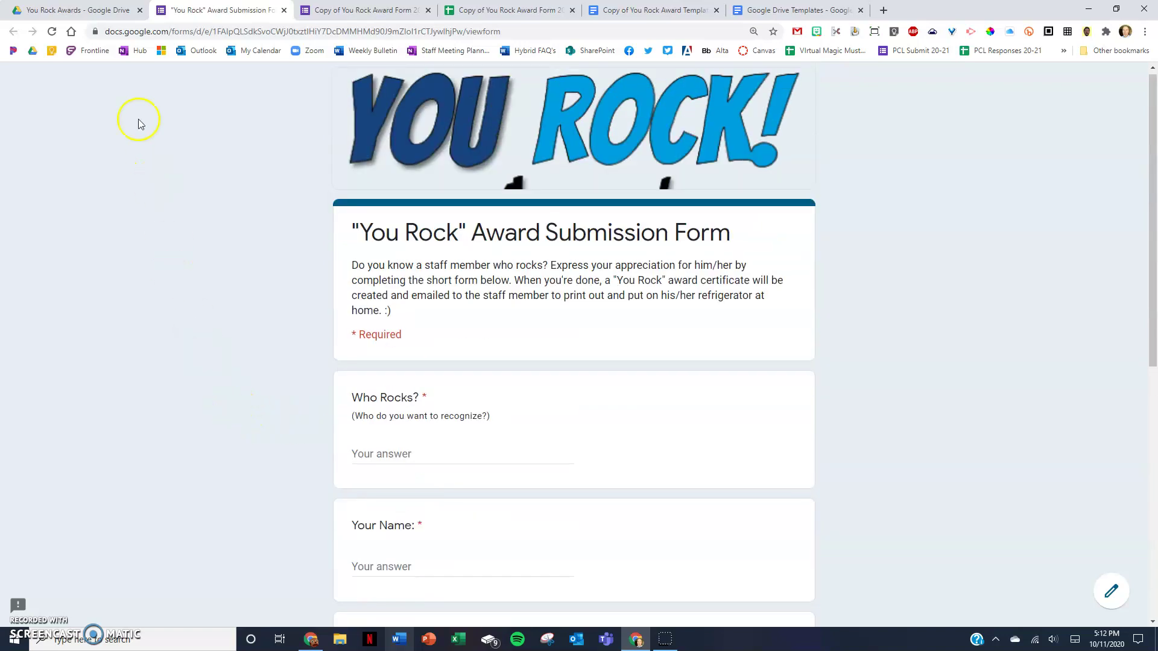
View the sample You Rock Award certificate PDF in Google Drive, and revisit the live submission form
left_click(63, 11)
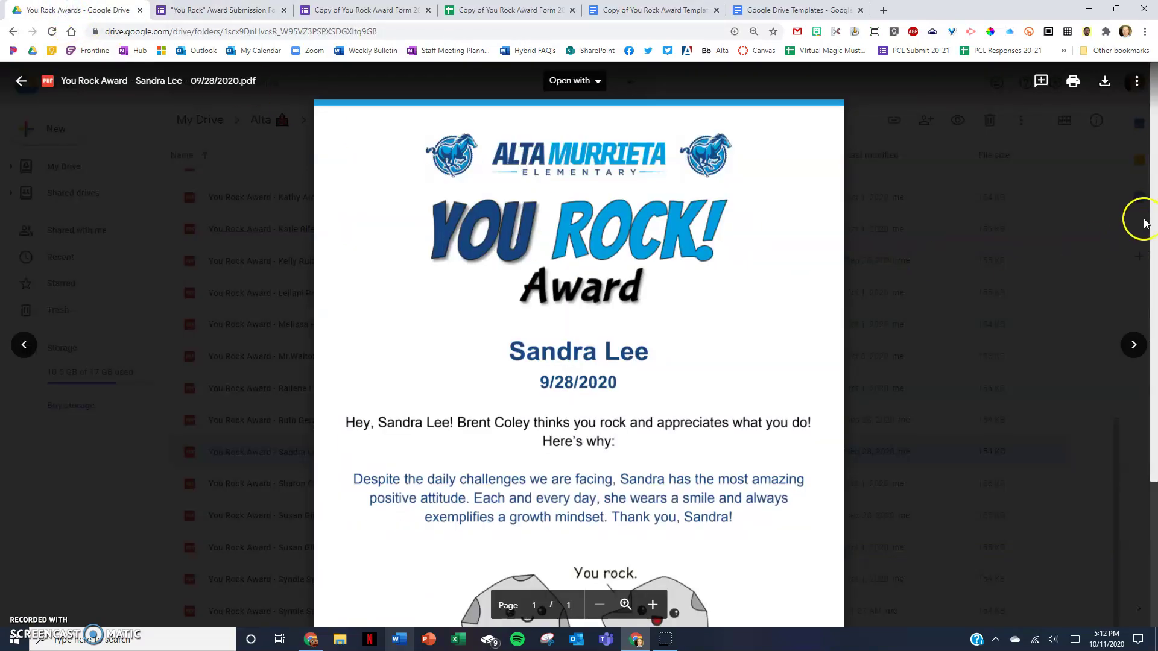
left_click_drag(1153, 111, 1153, 178)
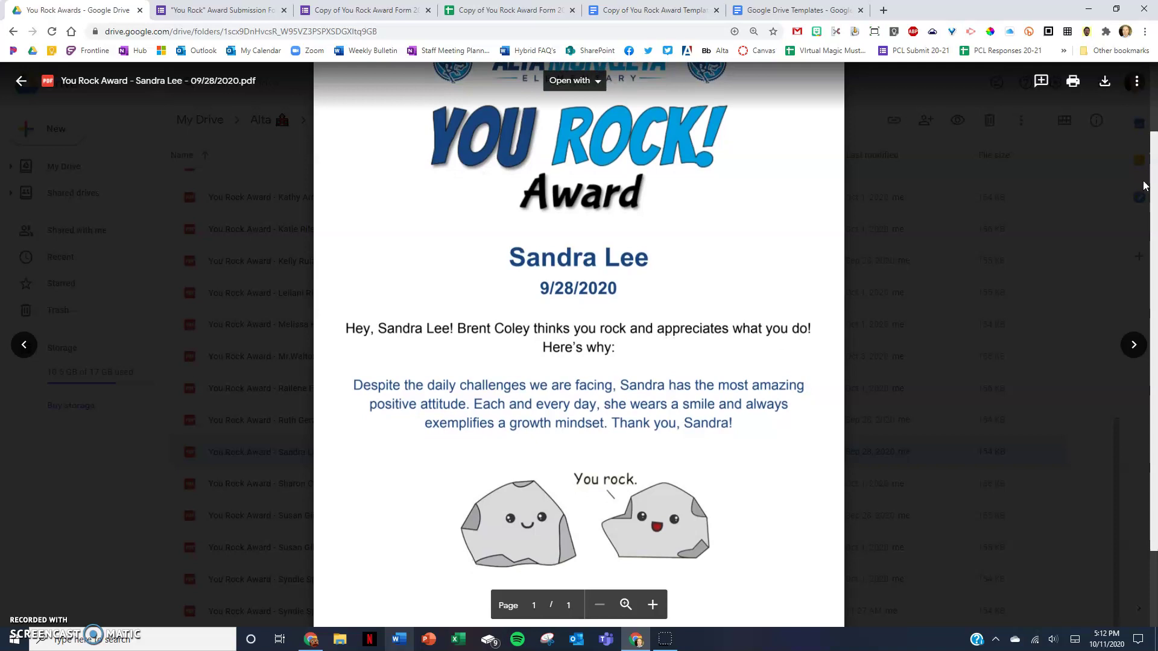
left_click(229, 11)
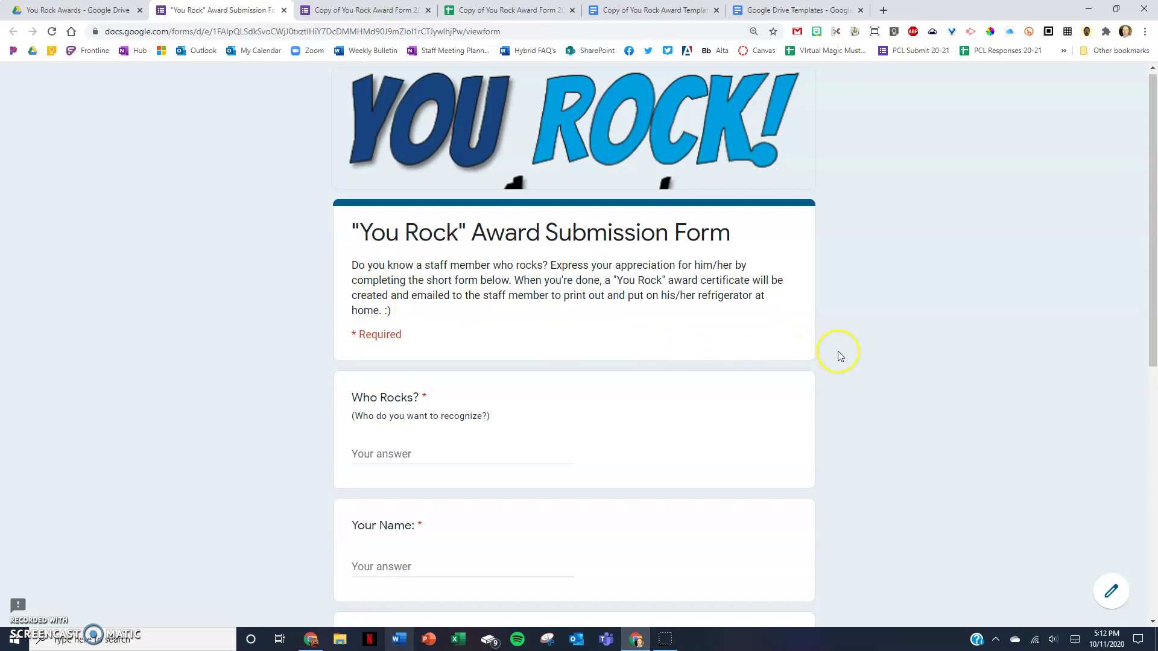
scroll(837, 351, "down", 4)
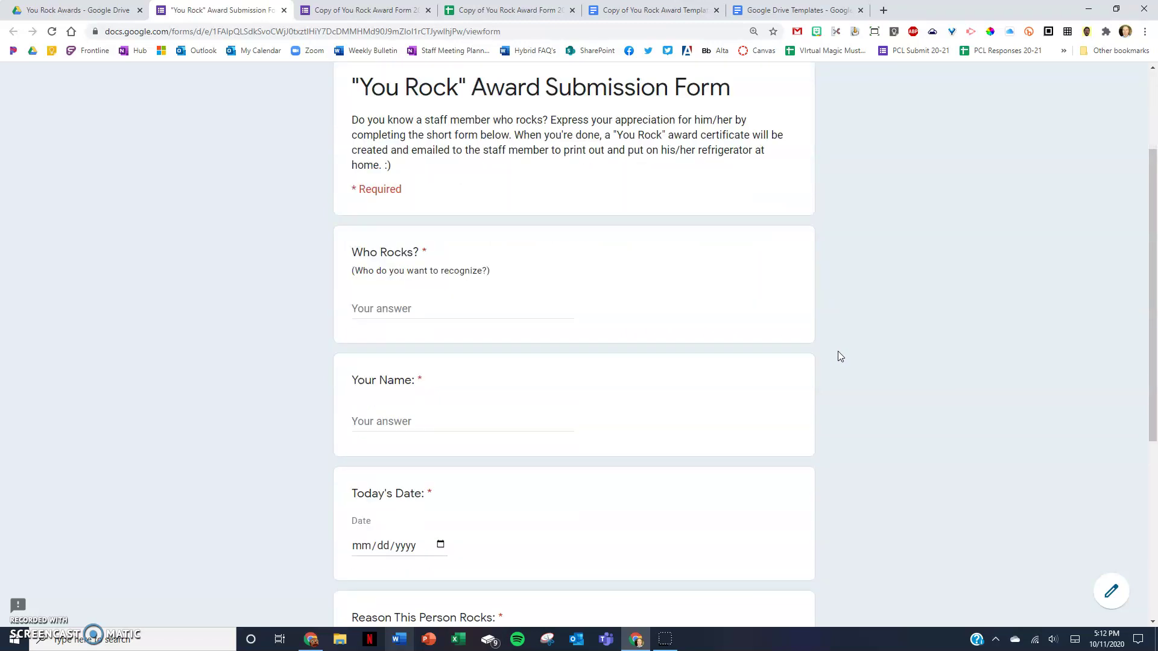
scroll(837, 356, "up", 4)
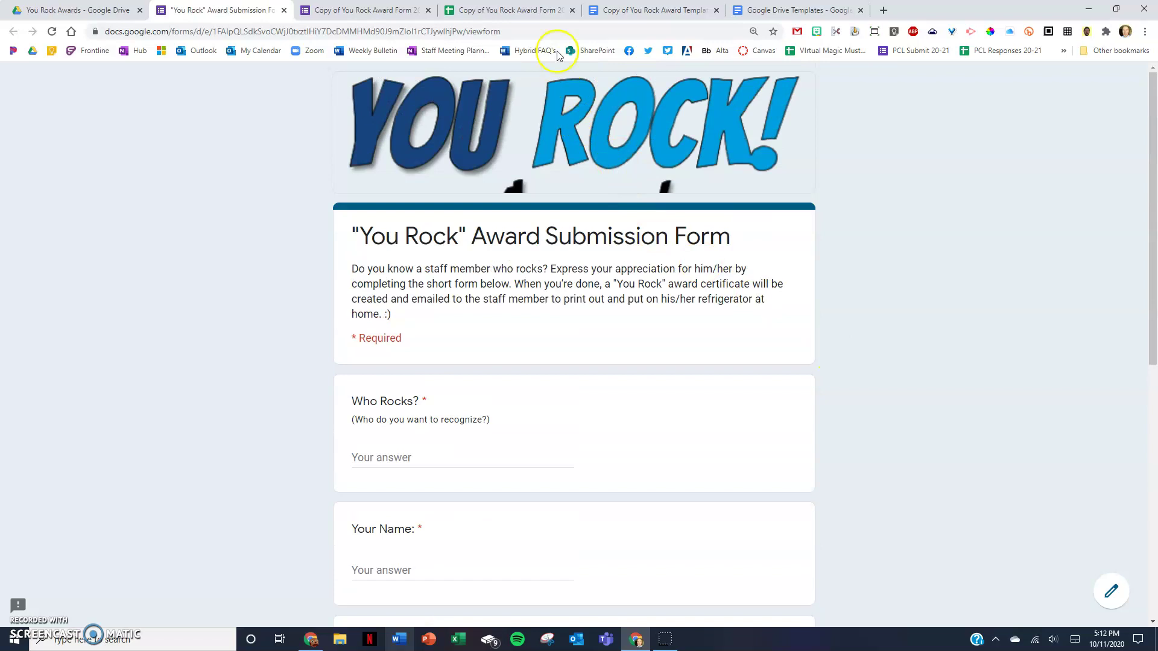
Examine the question fields and their answer types in the editable Copy of You Rock Award Form 2020-2021
left_click(386, 10)
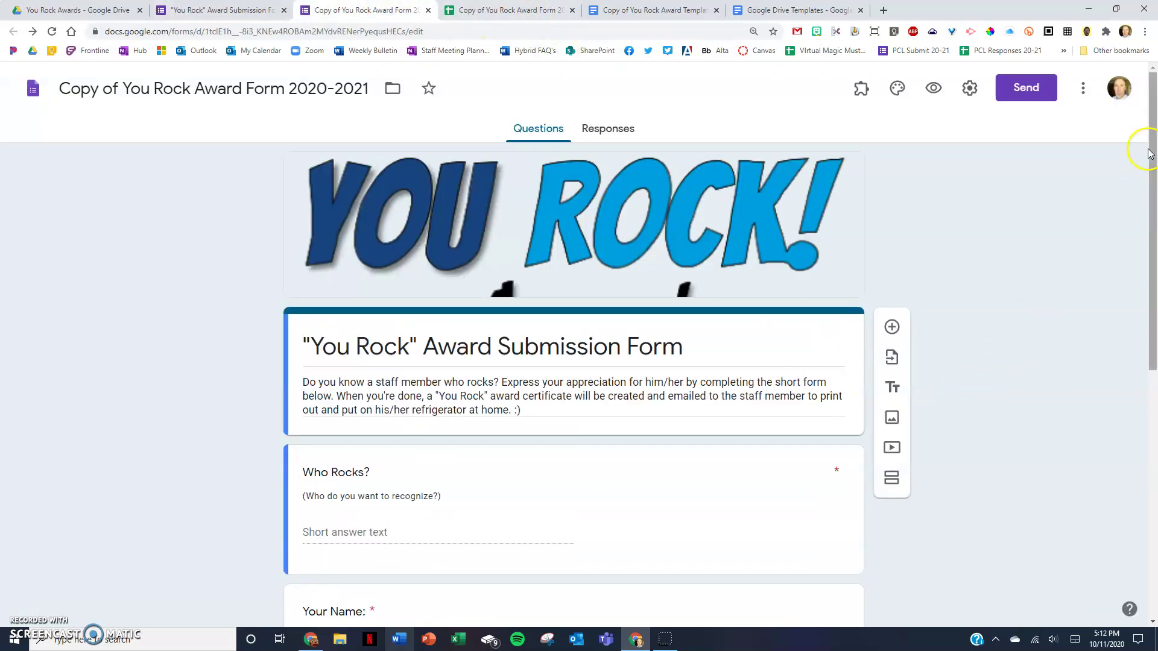
left_click_drag(1150, 147, 1146, 287)
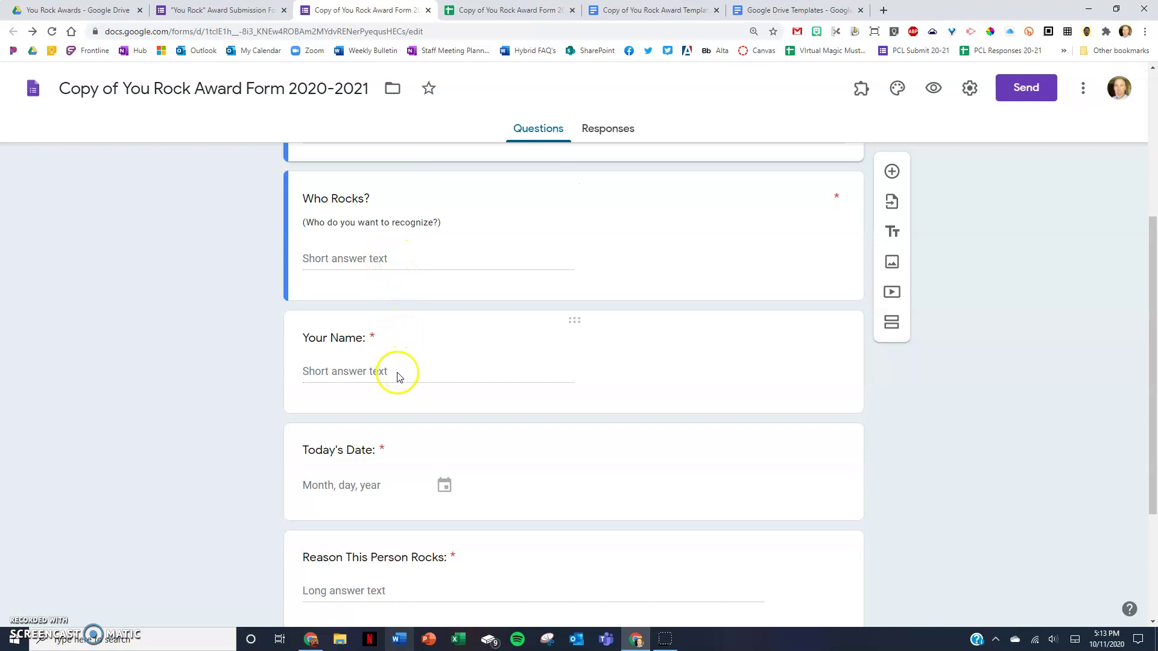
scroll(395, 370, "down", 3)
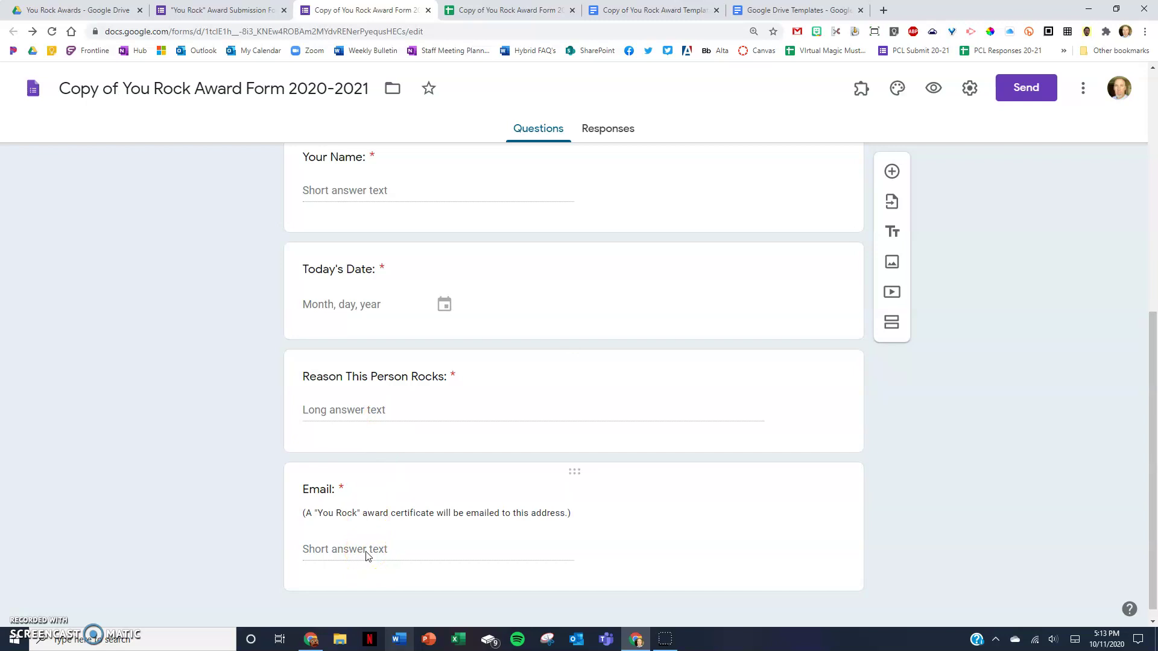
scroll(367, 554, "up", 8)
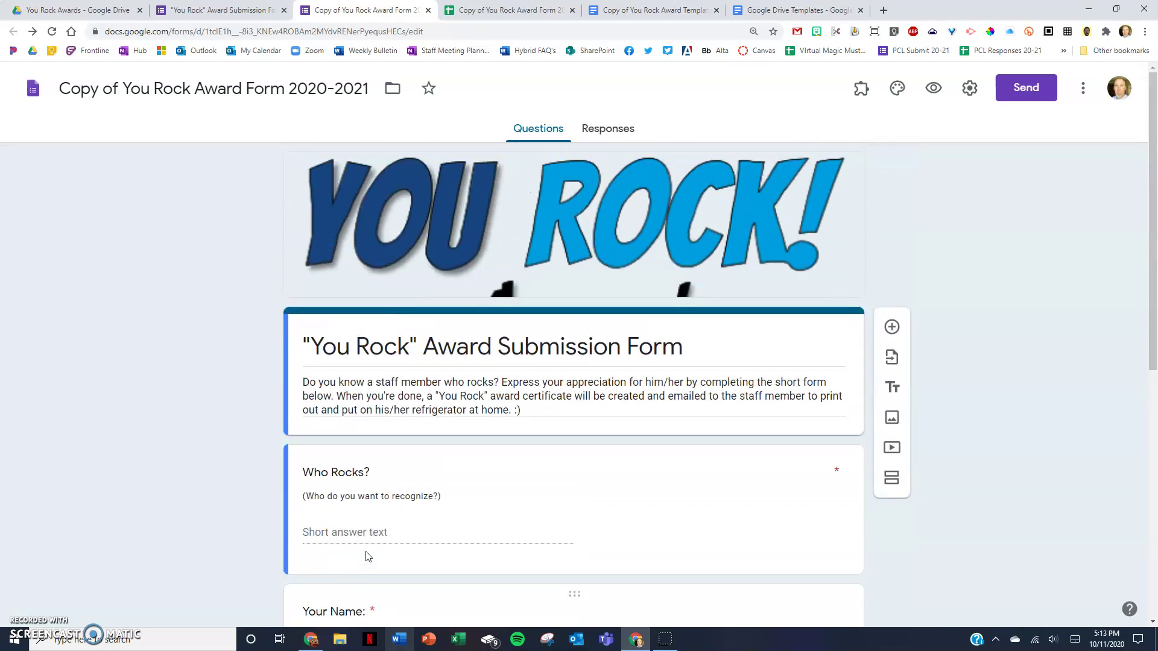
Compare the column headers in the linked responses spreadsheet with the questions in the editable award form
left_click(506, 10)
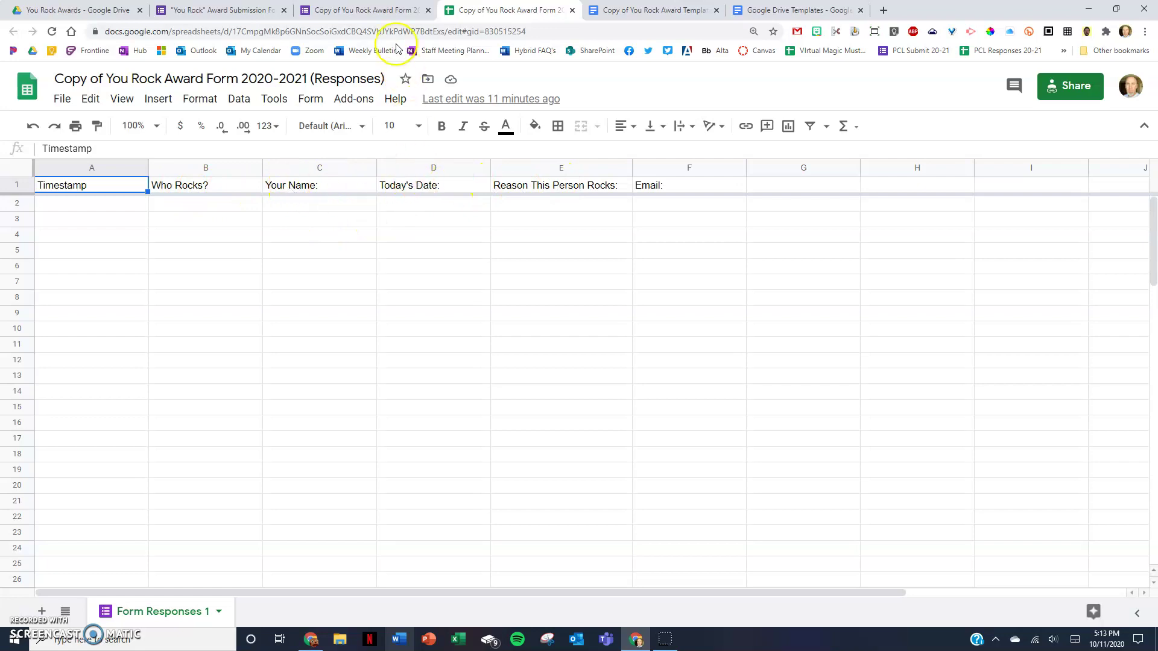
left_click(368, 10)
scroll(416, 386, "down", 3)
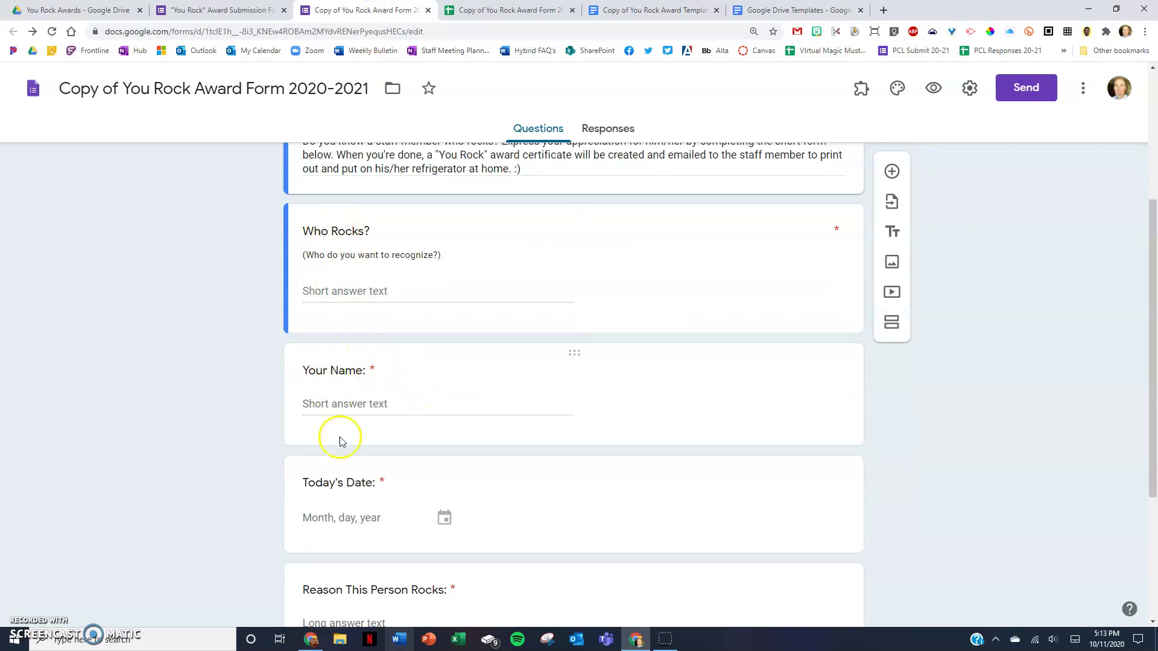
left_click(488, 10)
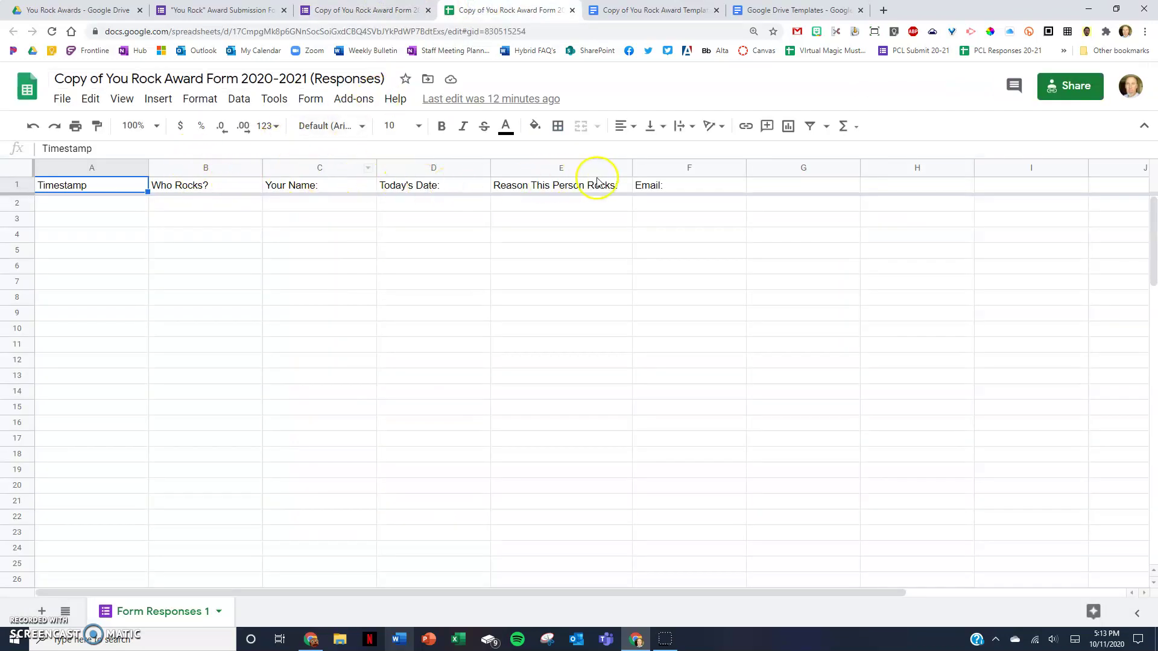
left_click(374, 11)
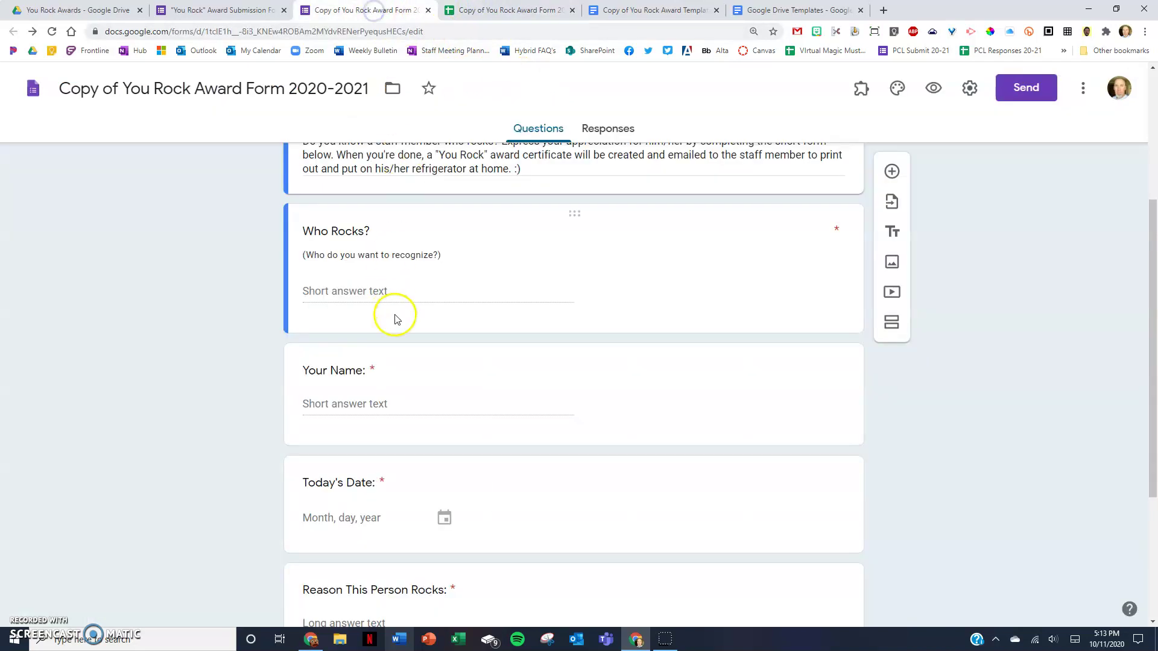
scroll(393, 315, "down", 2)
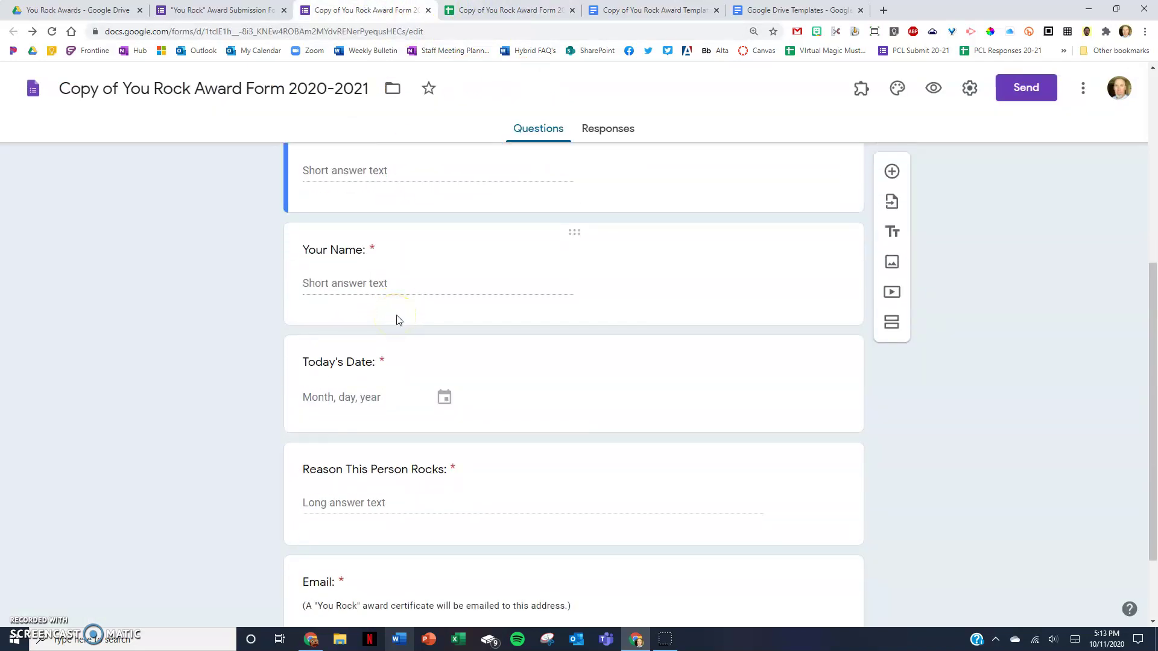
scroll(396, 319, "up", 6)
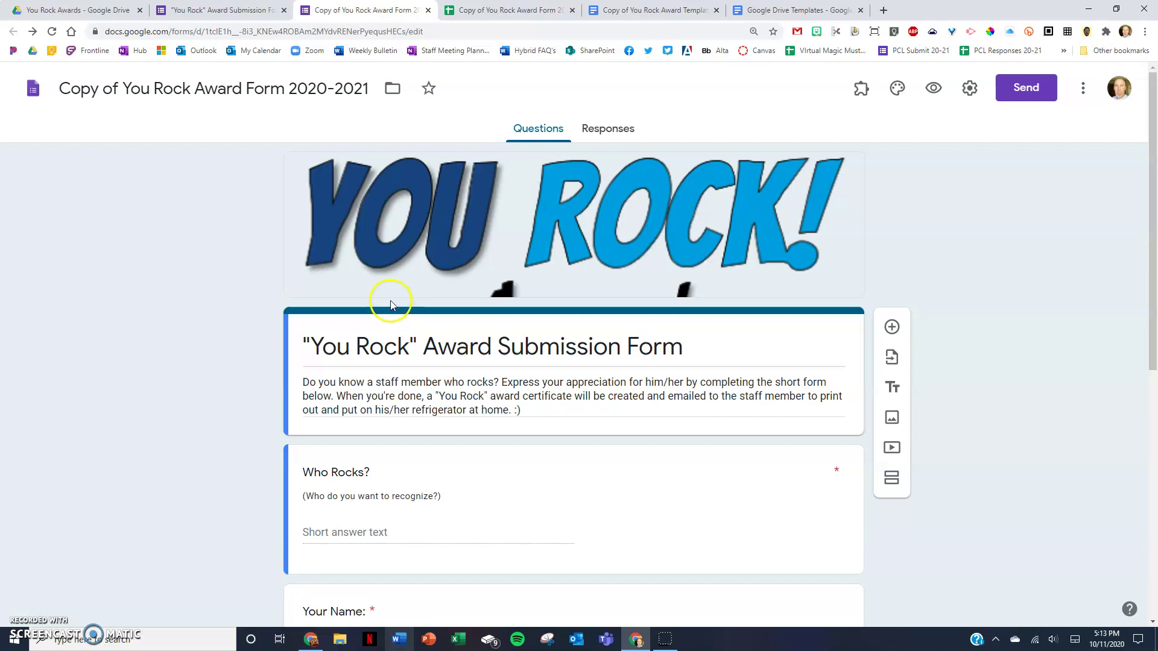
Examine the layout and double-bracket placeholder tags in the Copy of You Rock Award Template document, revisiting the form and responses sheet
left_click(636, 15)
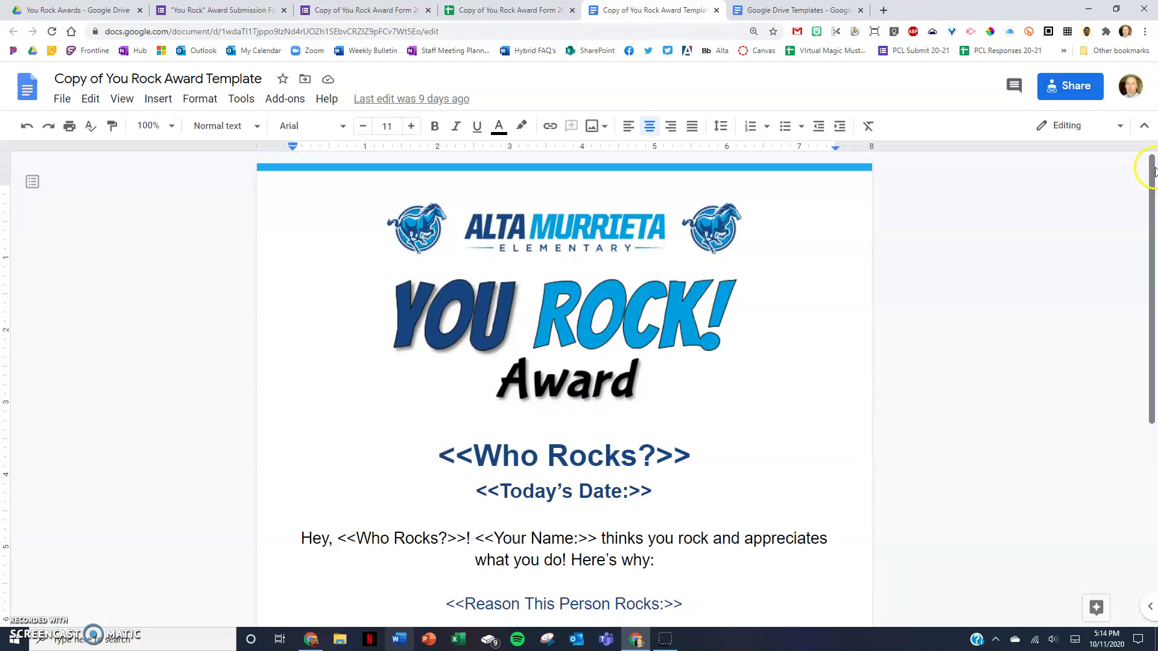
mouse_move(1152, 172)
left_mouse_down()
mouse_move(1138, 339)
mouse_move(1147, 180)
left_mouse_up()
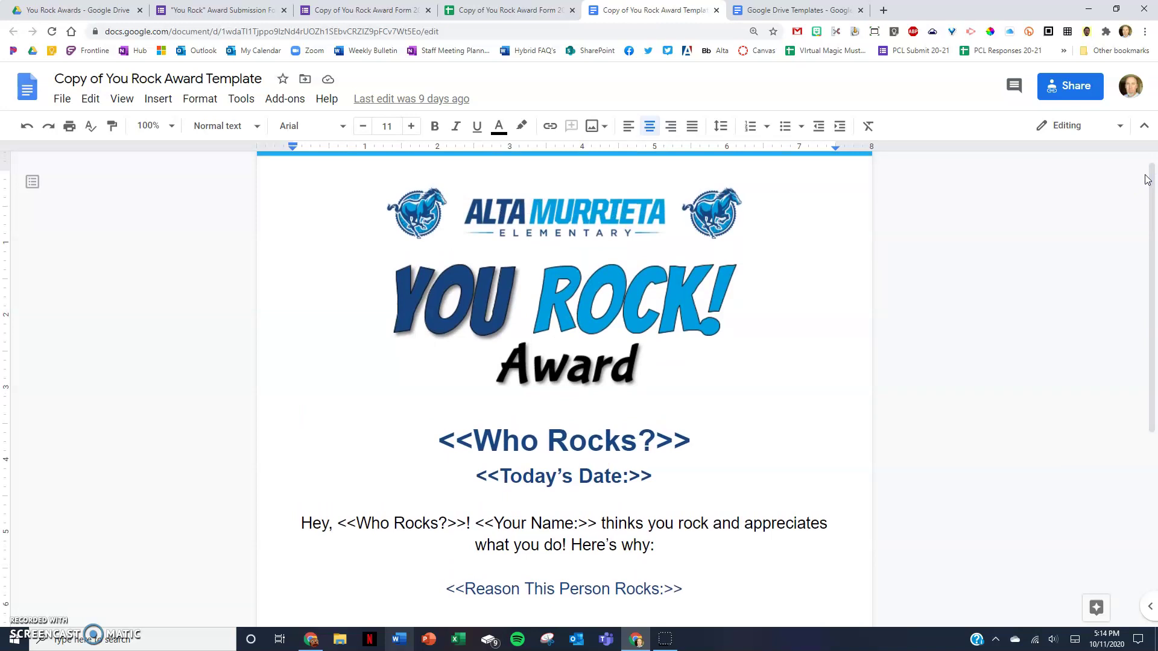
left_click(814, 152)
left_click(350, 10)
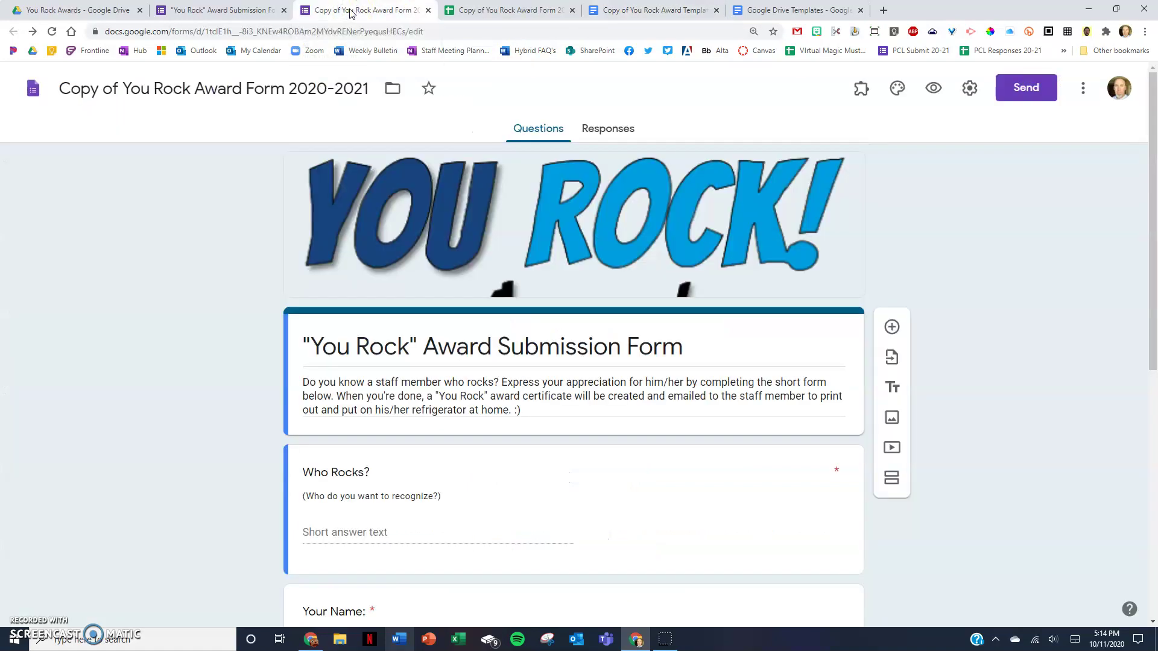
left_click(499, 11)
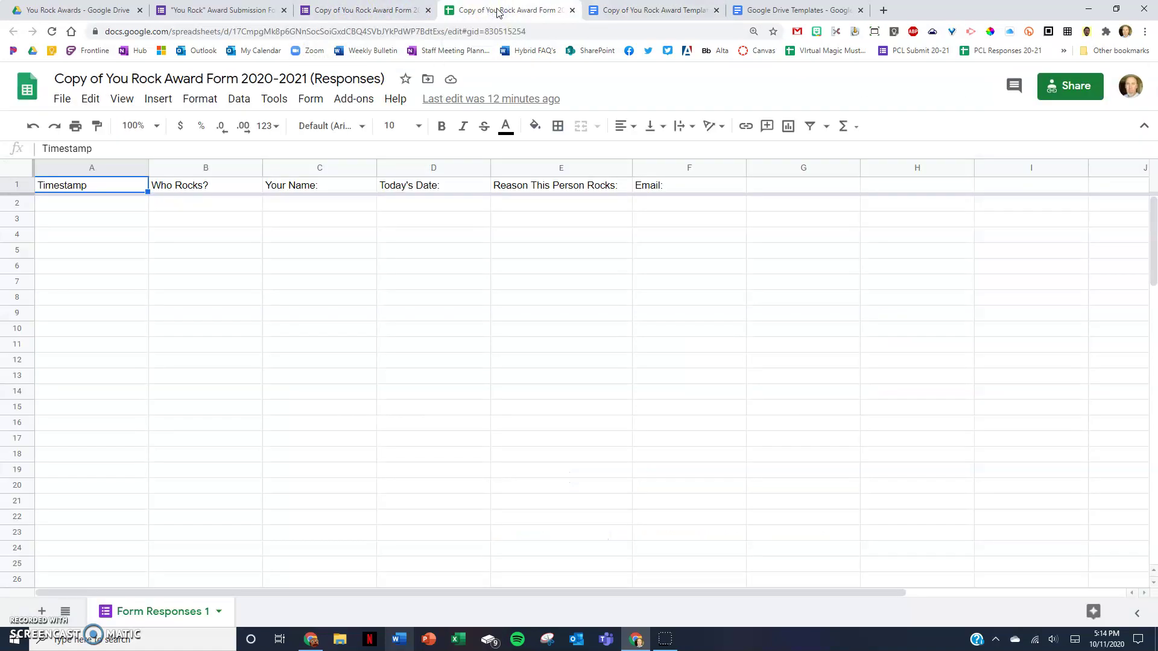
left_click(633, 11)
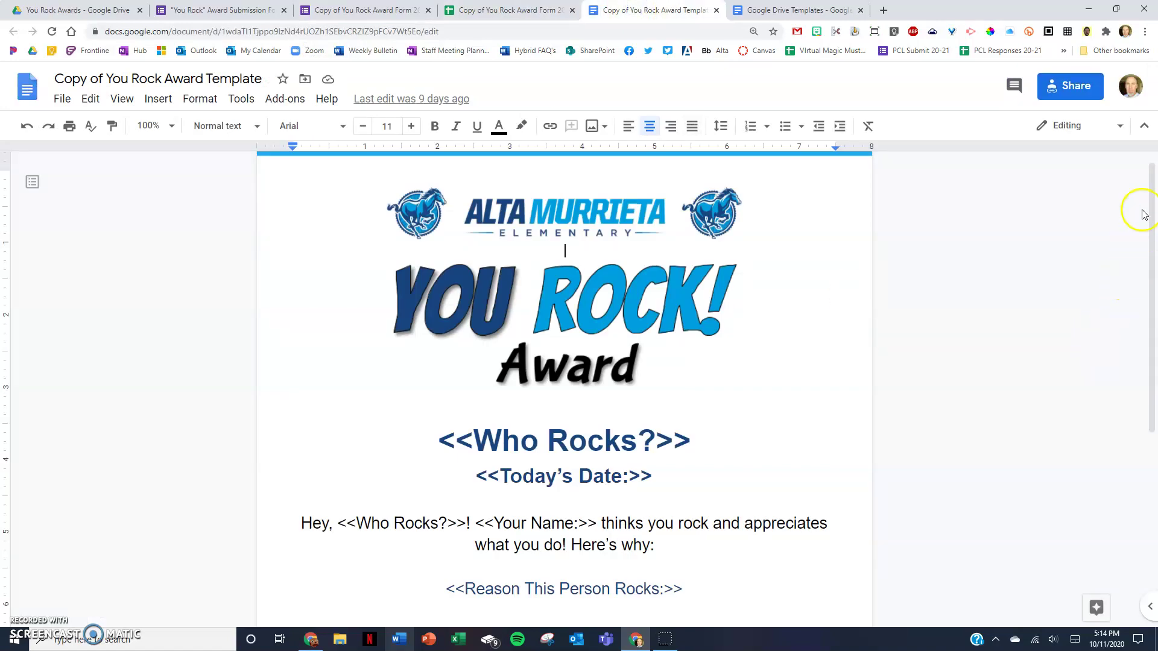
left_click_drag(1152, 176, 1150, 182)
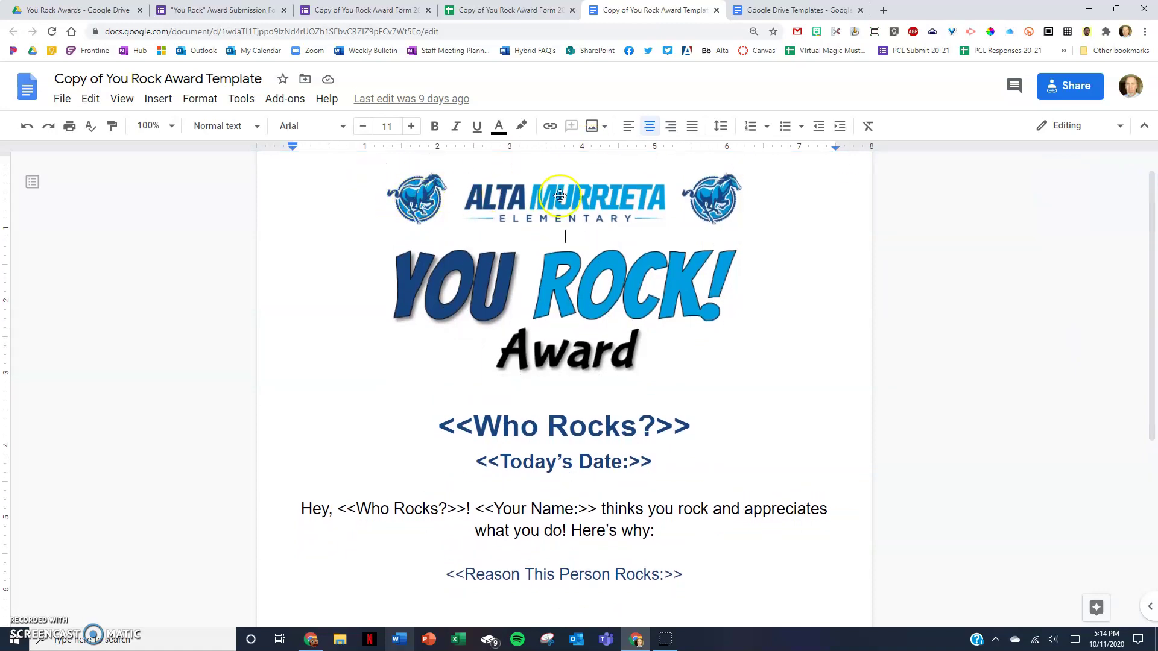
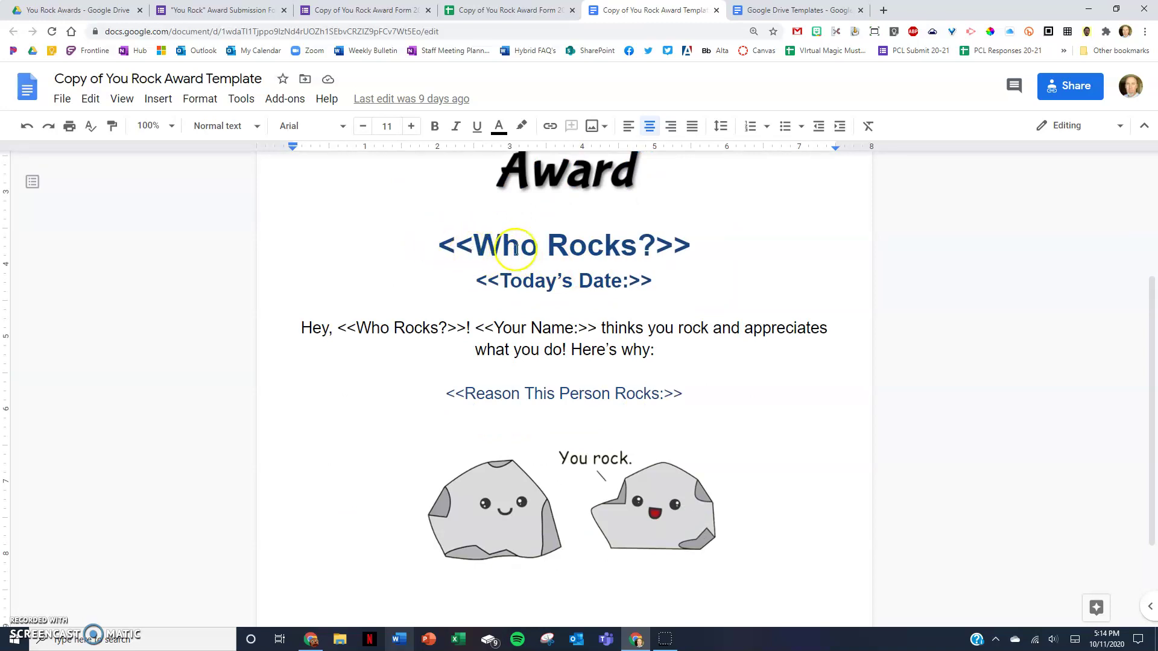
scroll(516, 250, "up", 1)
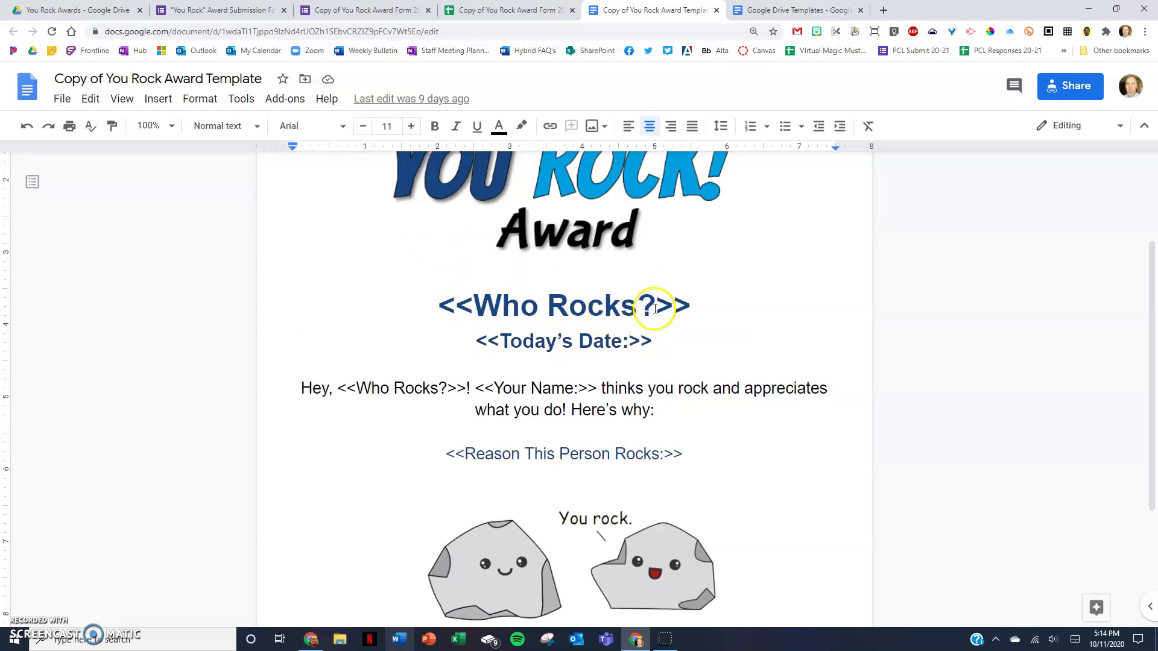
Compare the responses sheet's column headers, starting with the Who Rocks? column, with the placeholder tags in the award template
left_click(494, 13)
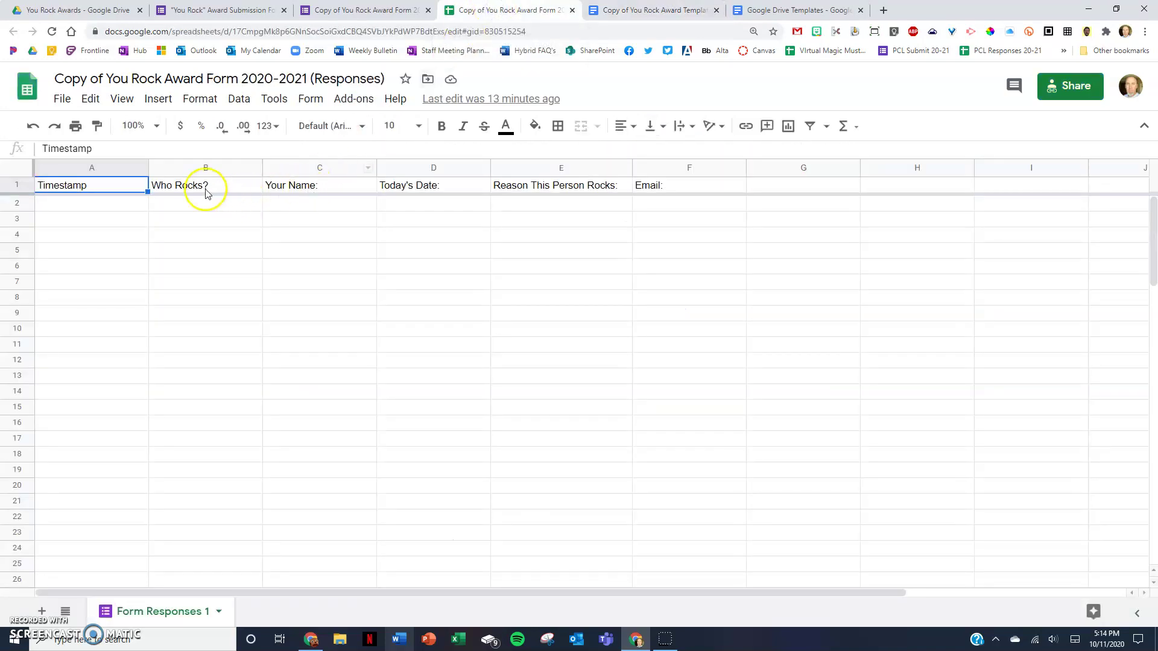
left_click(189, 167)
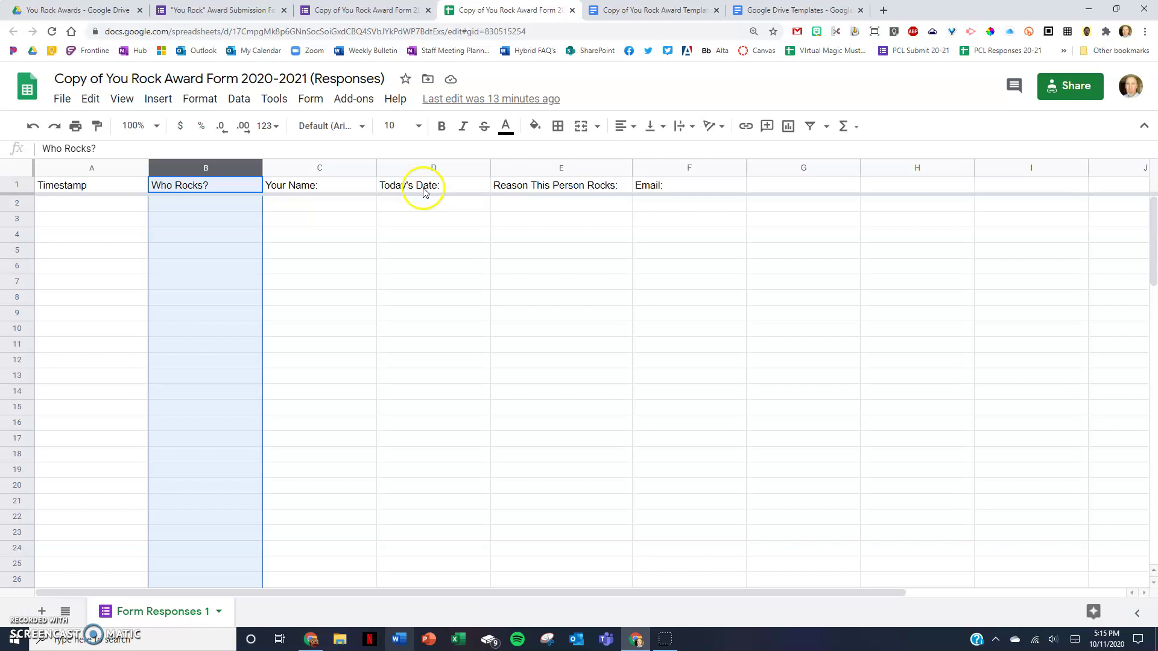
left_click(651, 12)
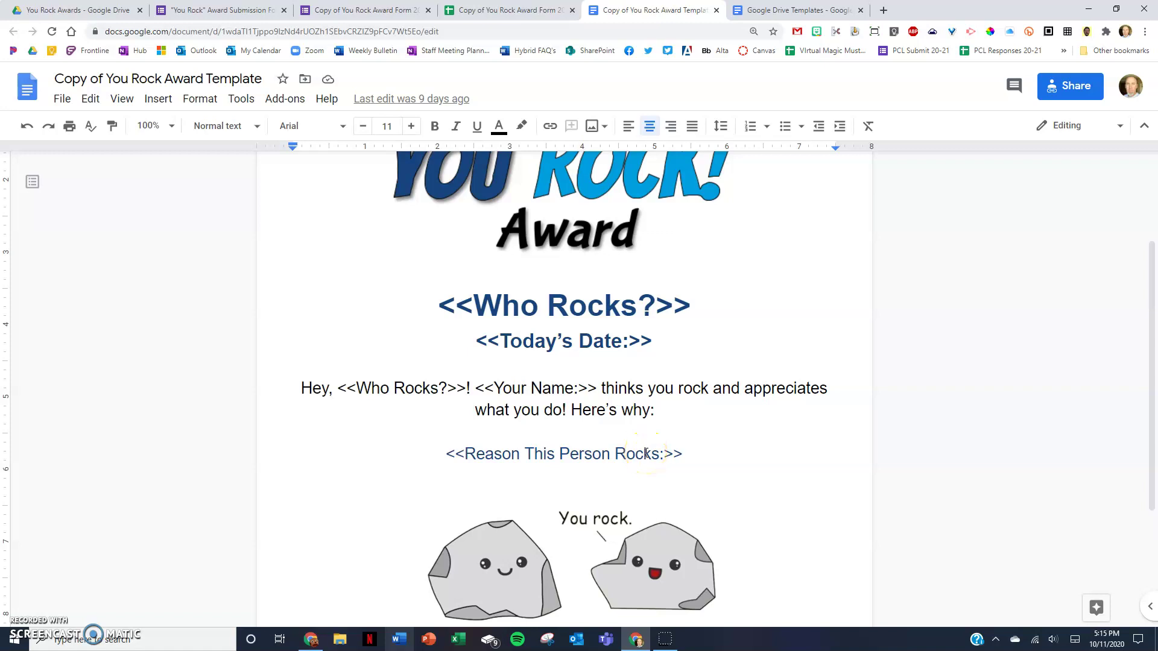
left_click(504, 7)
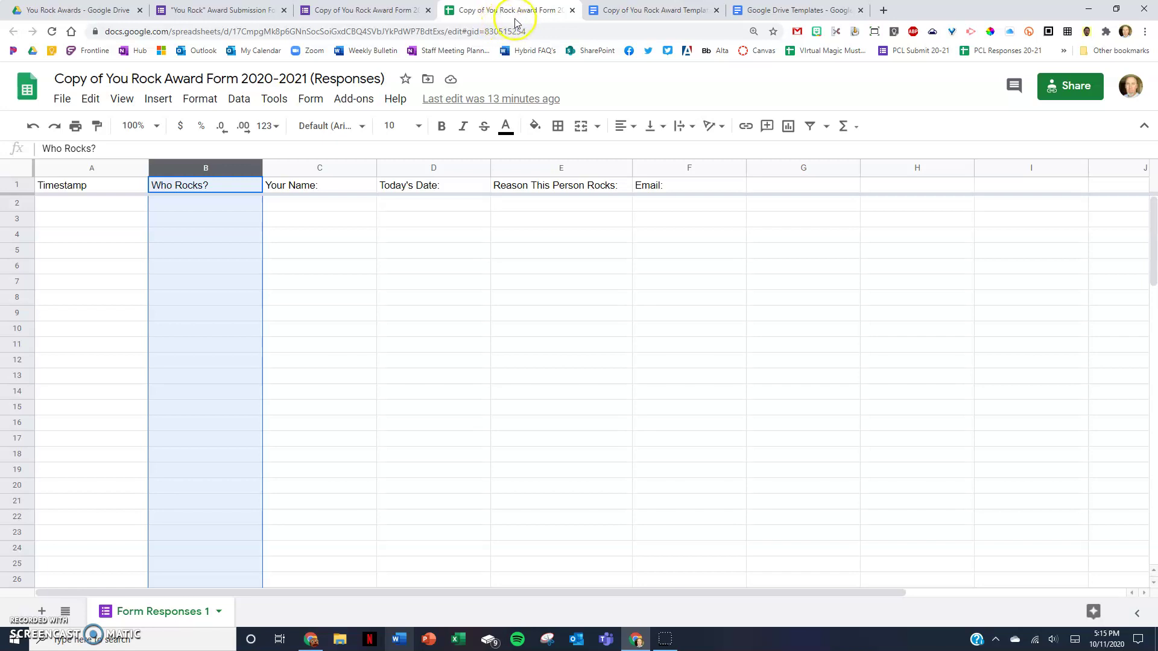
left_click(631, 12)
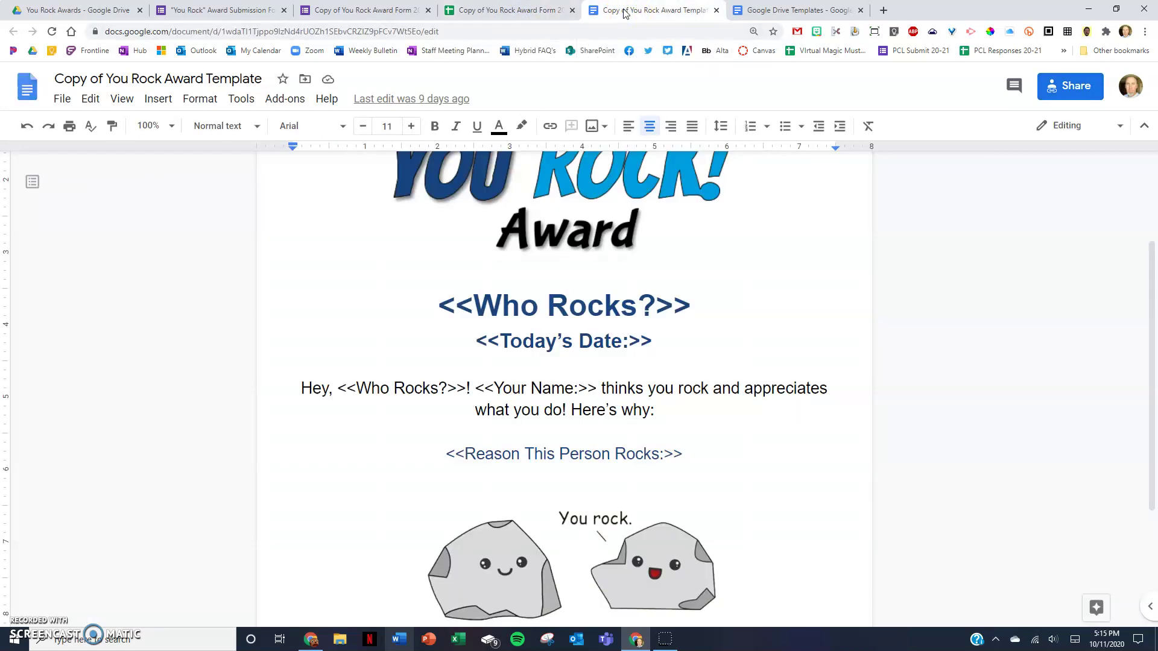
scroll(698, 331, "up", 2)
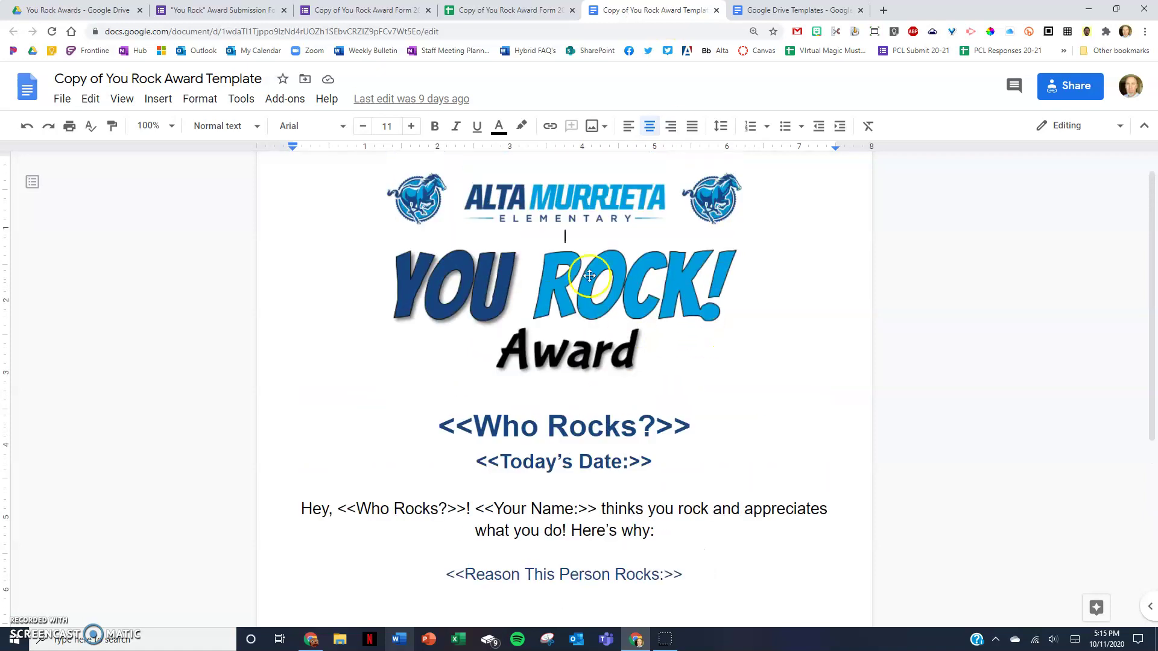
Compare the Your Name: column header in the responses sheet with the matching double-bracket tag in the award template
left_click(502, 8)
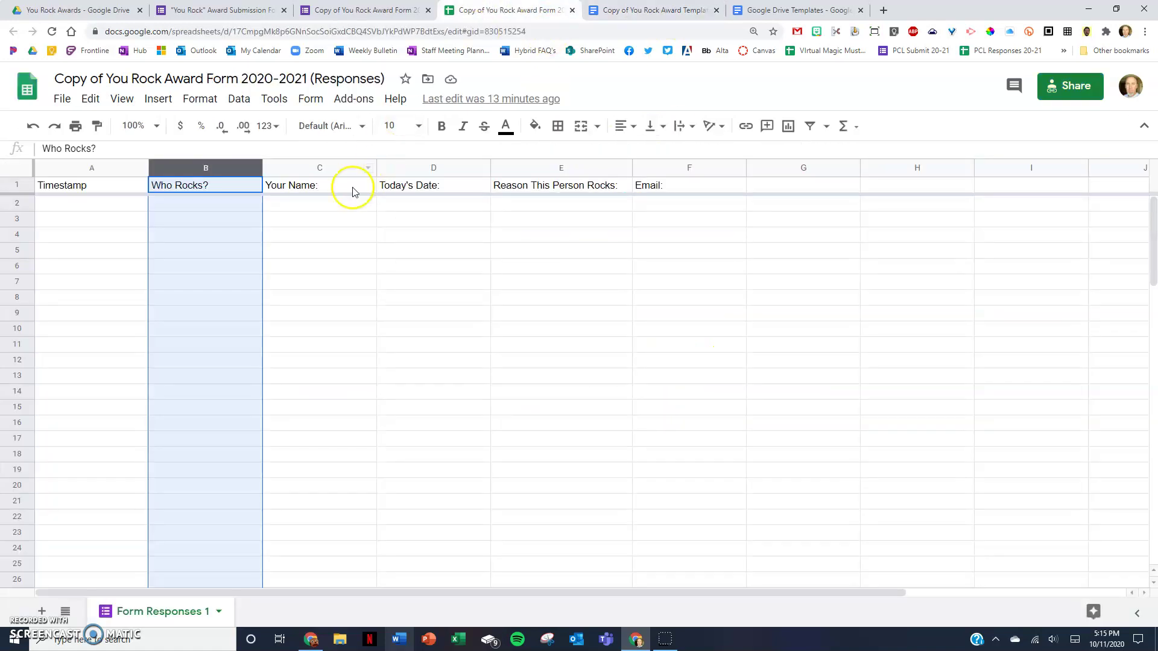
left_click(295, 192)
left_click_drag(111, 152, 19, 155)
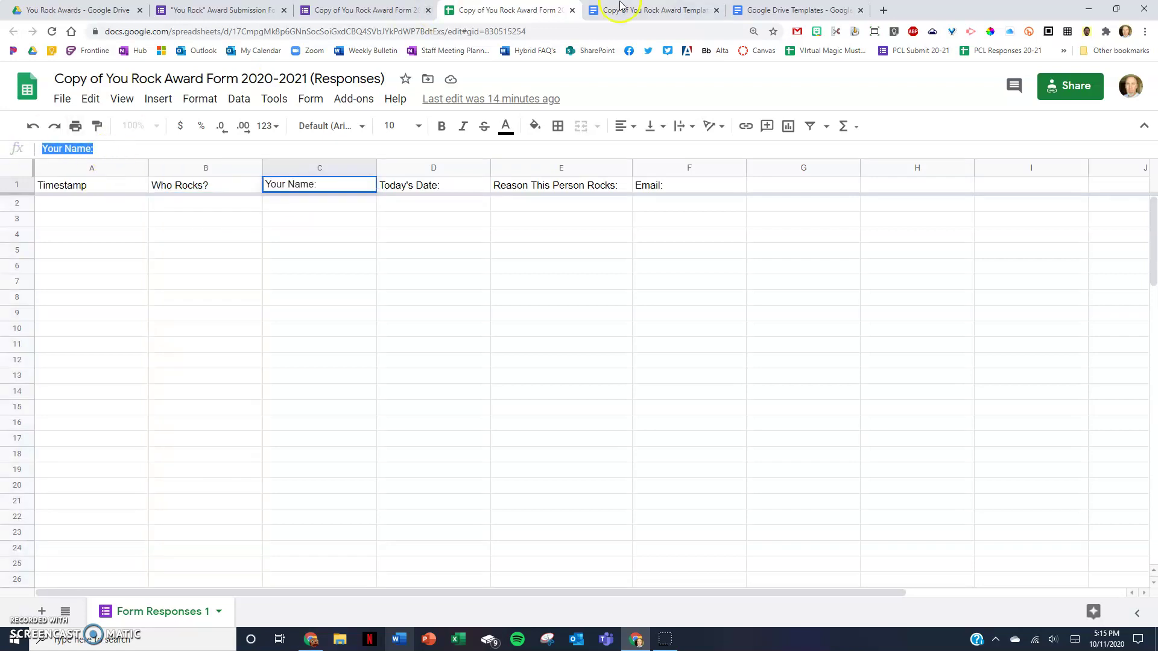
left_click(662, 10)
scroll(639, 289, "down", 2)
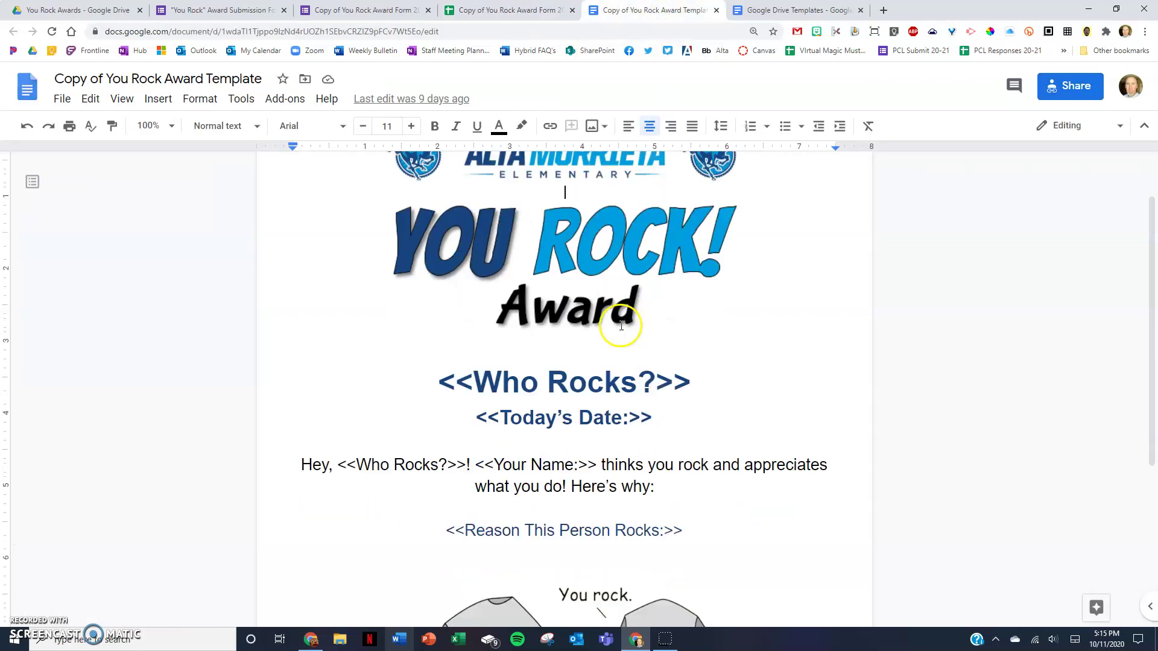
left_click_drag(493, 388, 570, 383)
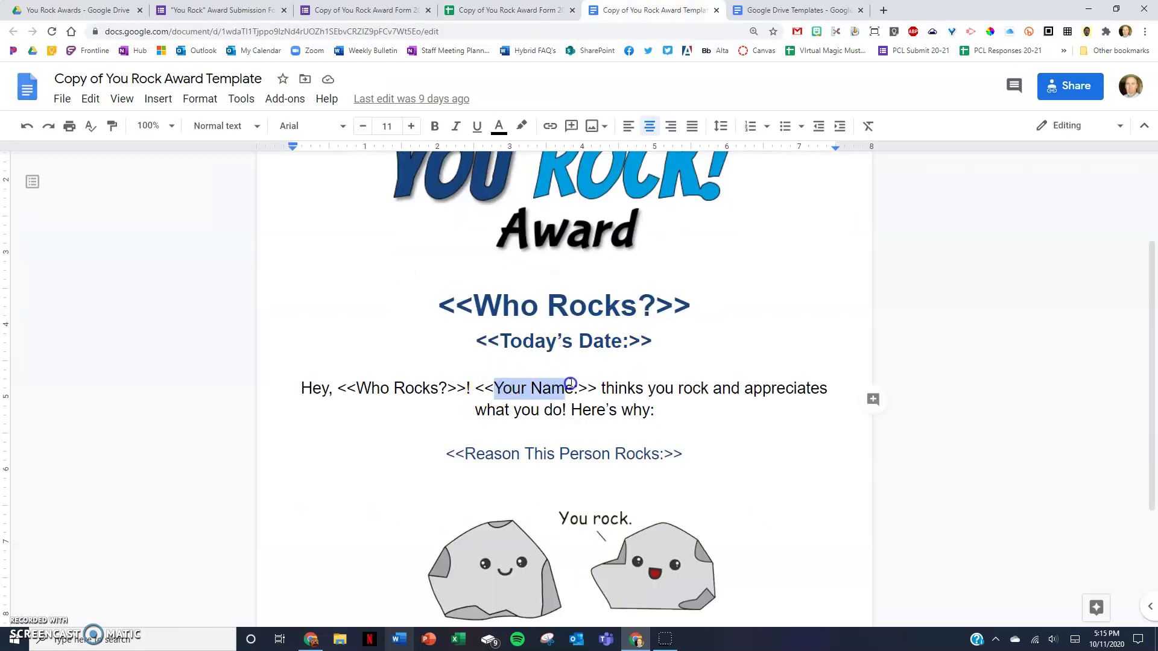
left_click(706, 388)
scroll(704, 393, "up", 1)
scroll(705, 394, "up", 2)
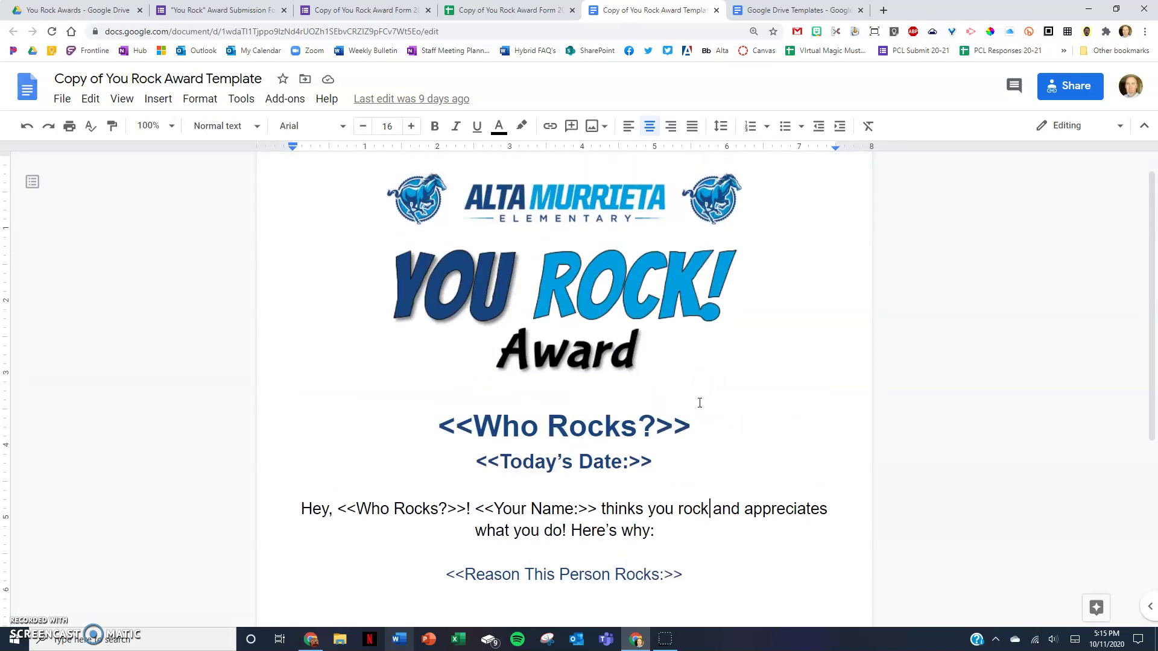
left_click(503, 10)
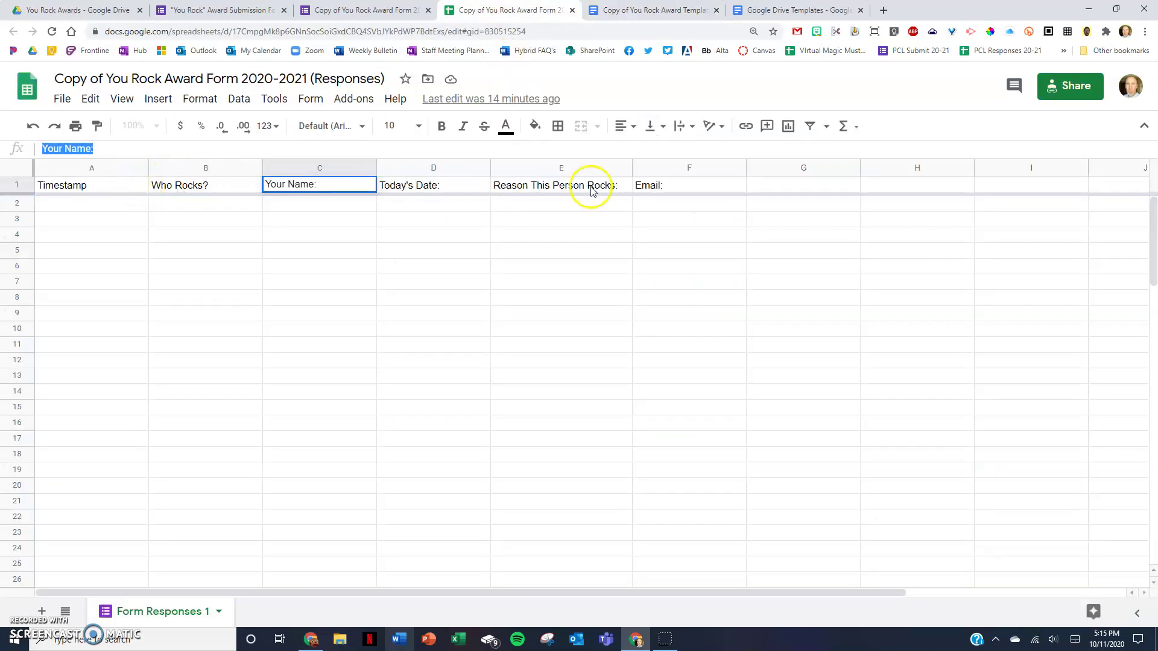
left_click(659, 11)
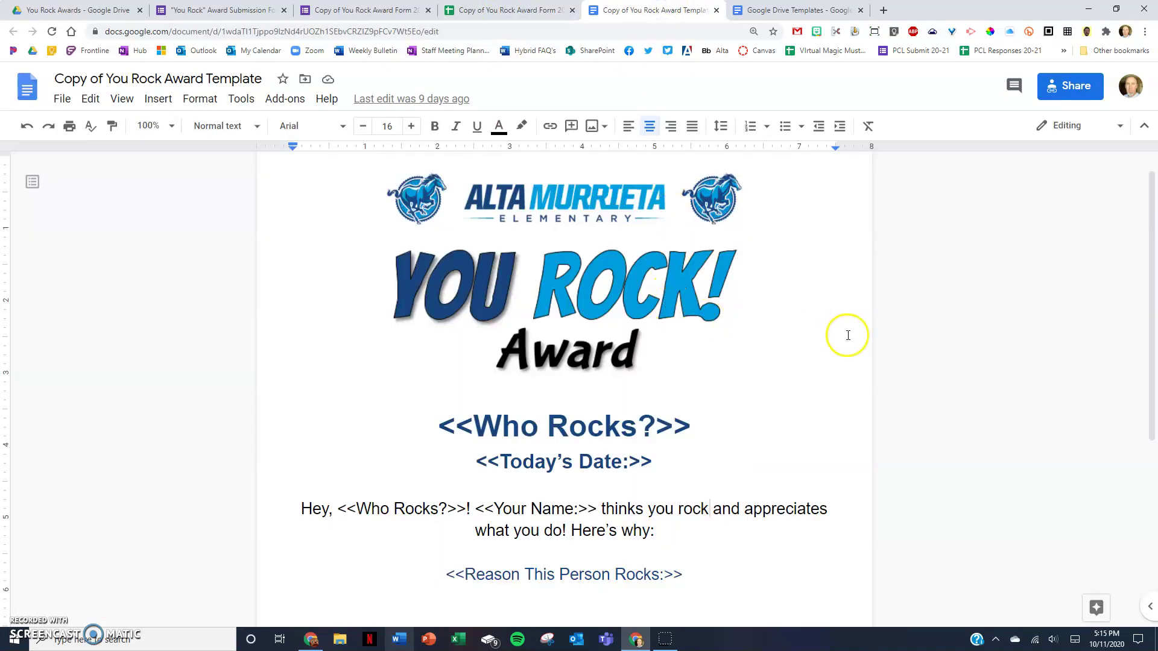
scroll(996, 342, "down", 2)
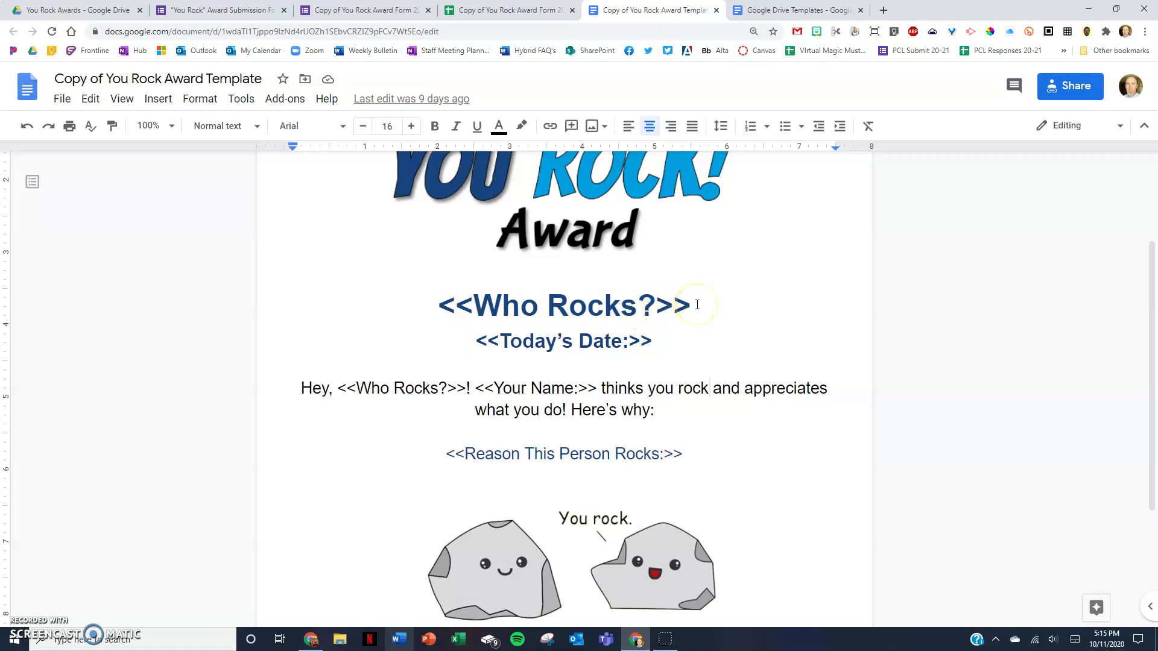
Review the live submission form, editable form, responses sheet and award template as the linked parts of the award workflow
left_click(228, 11)
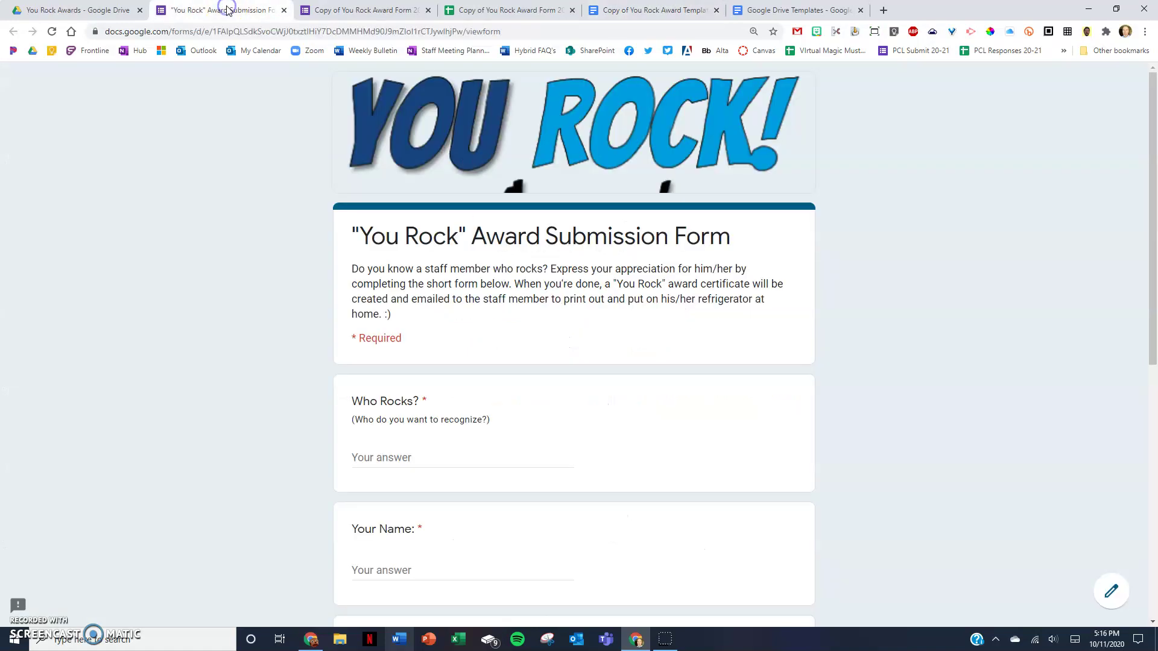
left_click(486, 10)
left_click(392, 10)
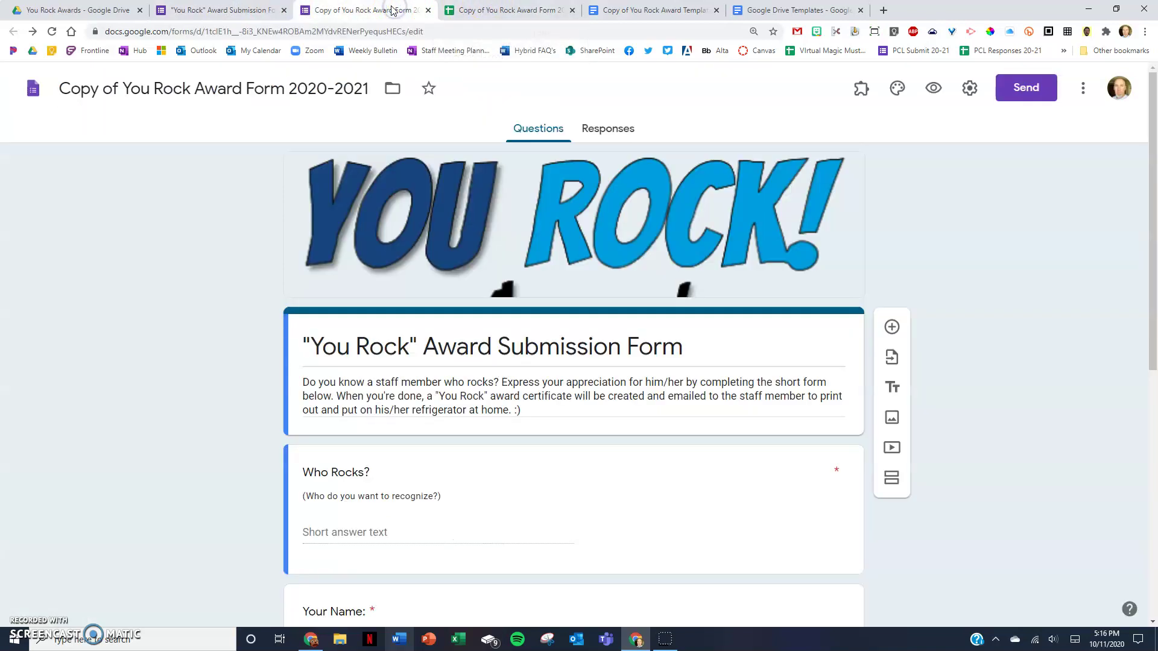
left_click(511, 10)
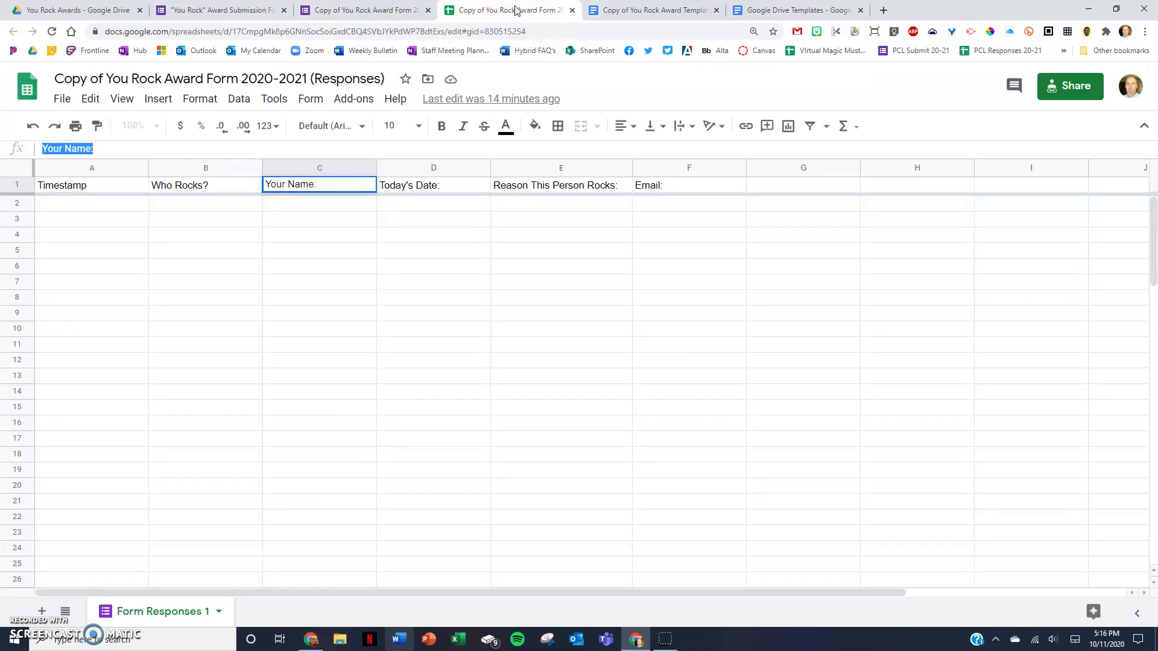
left_click(659, 11)
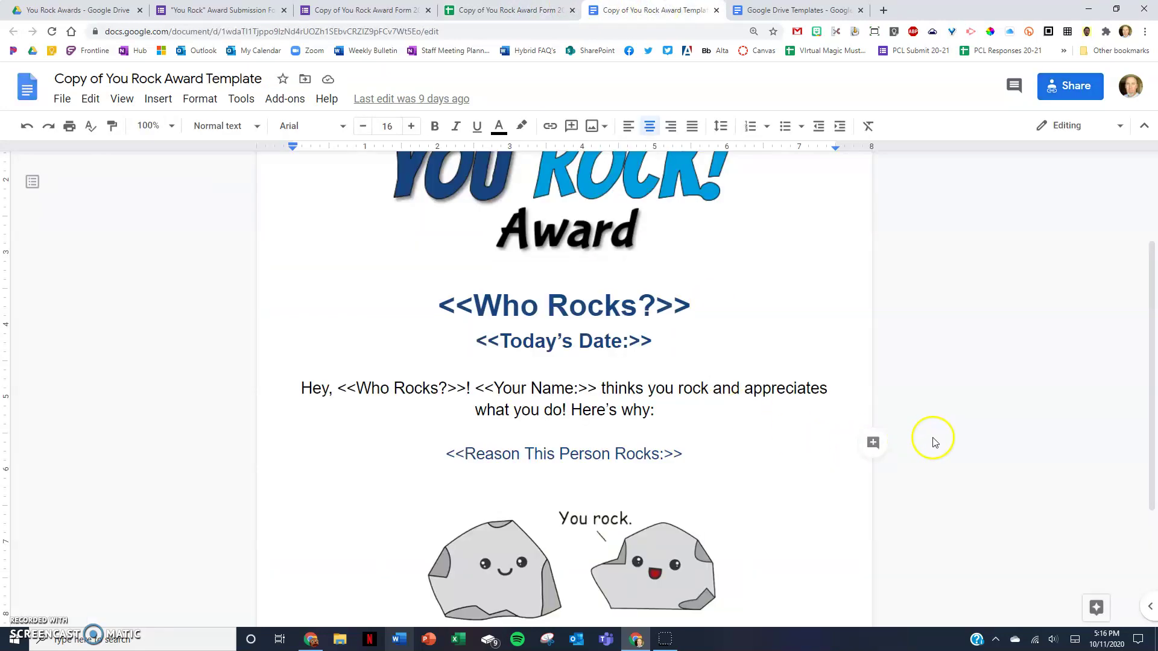
scroll(934, 442, "up", 2)
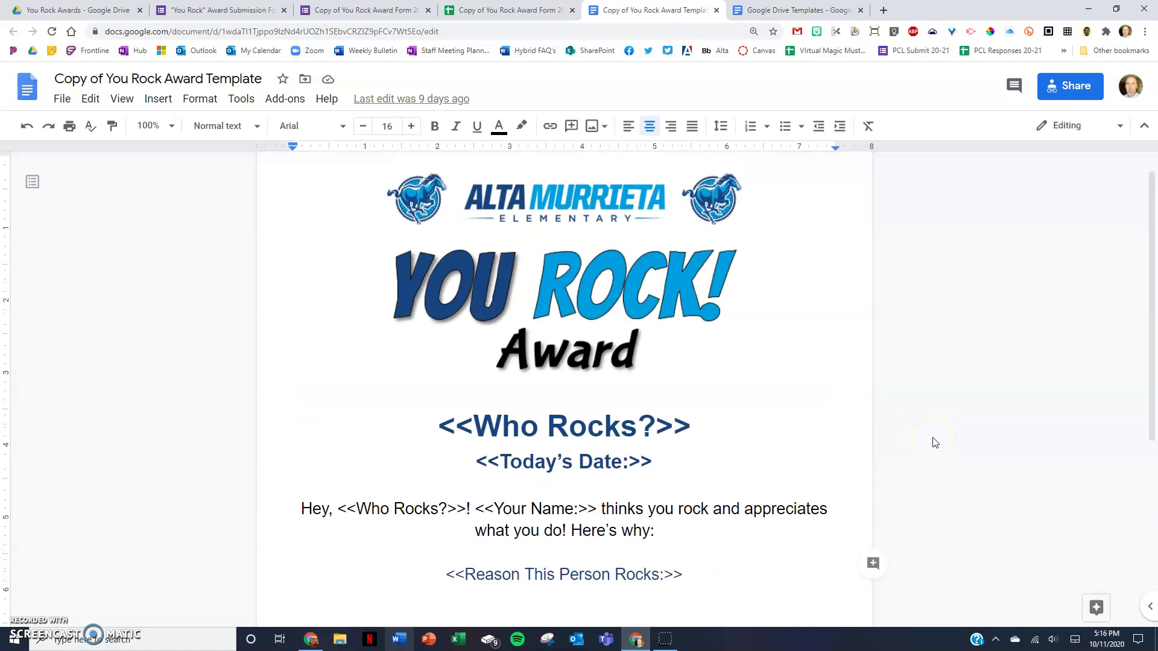
left_click(489, 11)
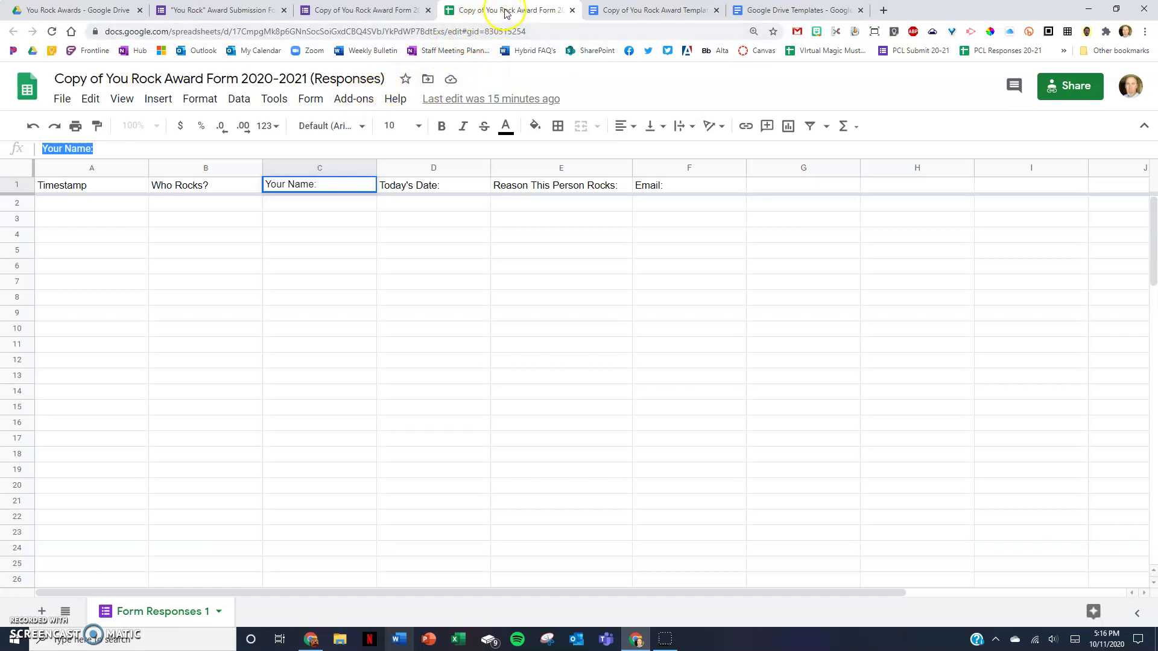
left_click(374, 12)
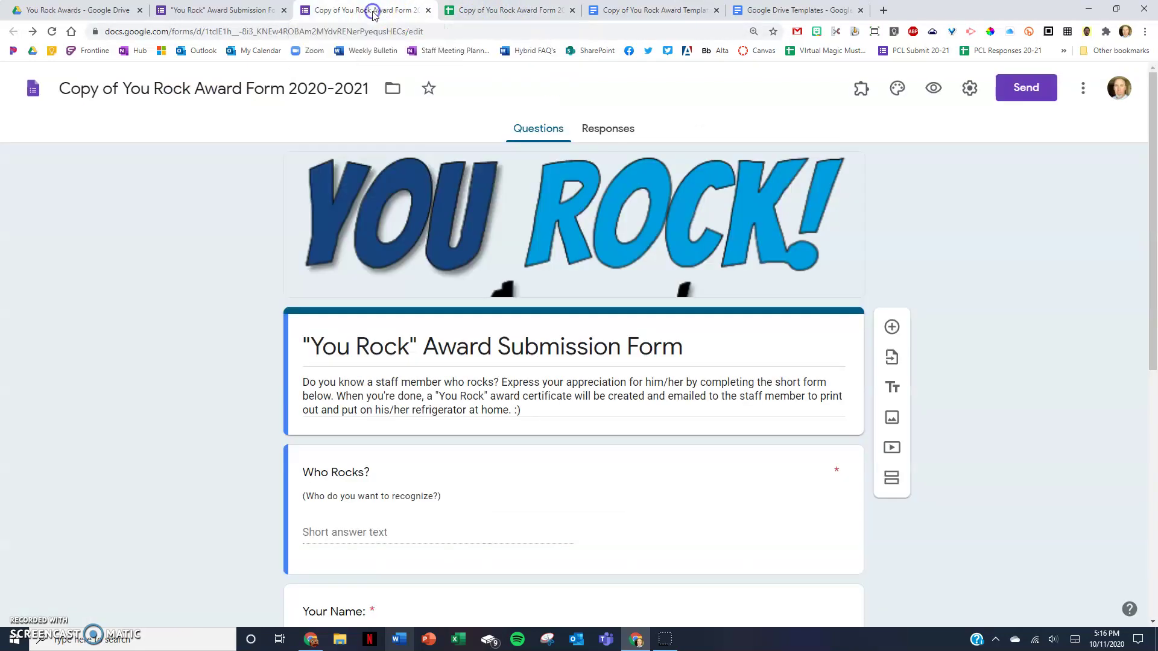
Check the installed add-ons in the responses spreadsheet, including Autocrat, and open the marketplace for getting add-ons
left_click(508, 10)
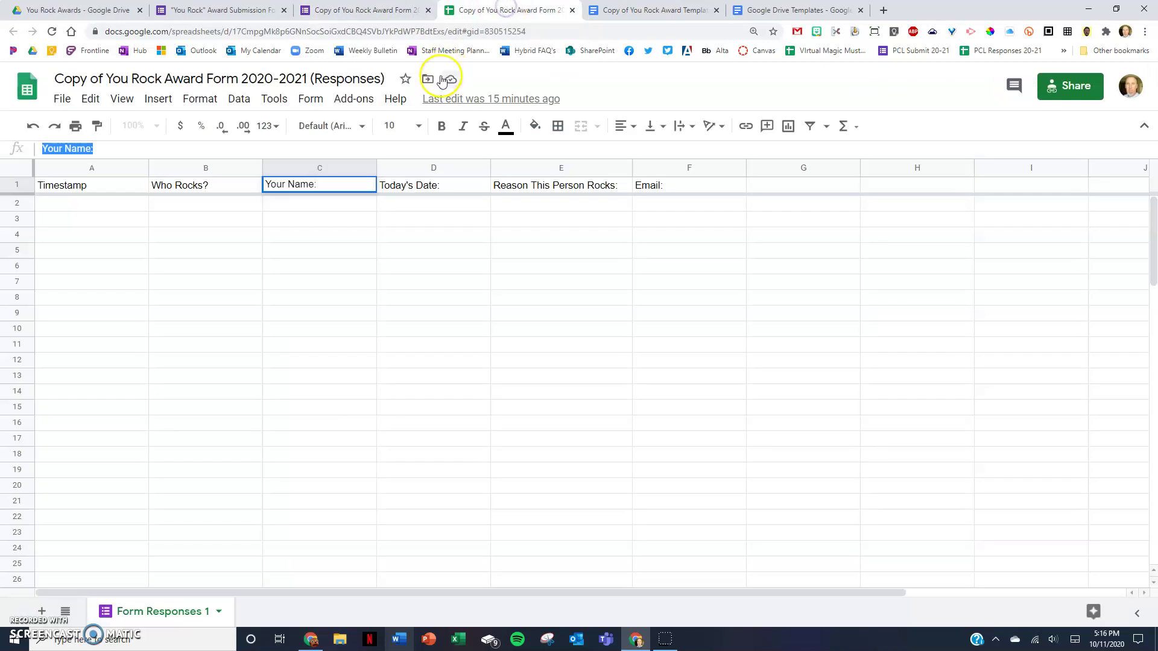
left_click(354, 100)
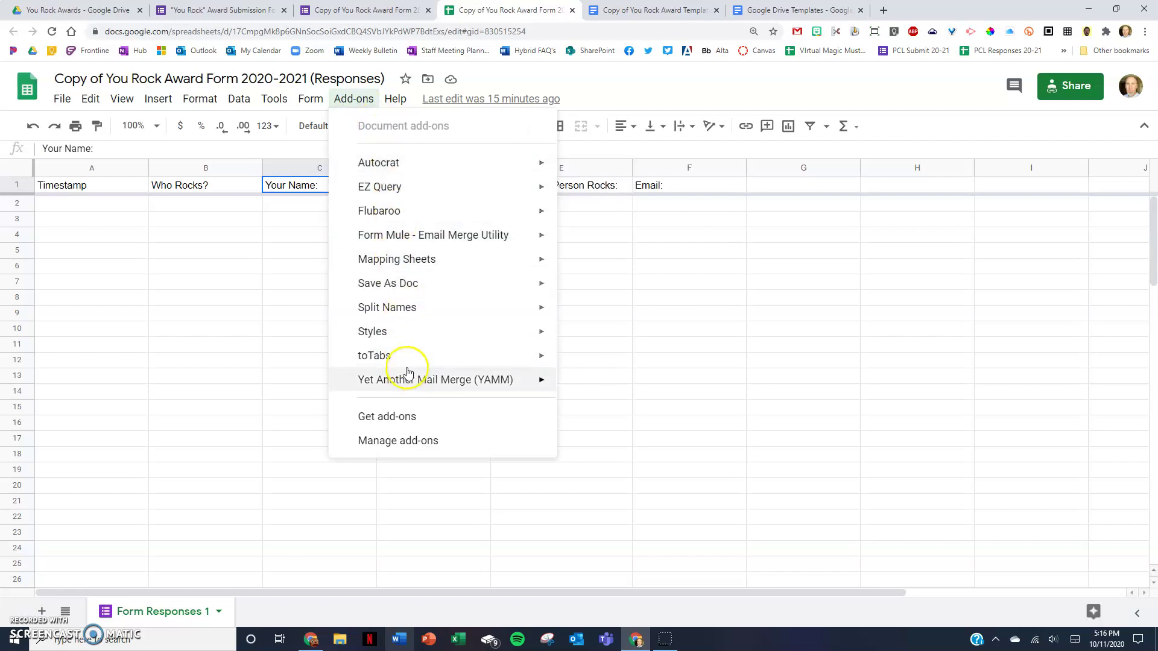
mouse_move(423, 383)
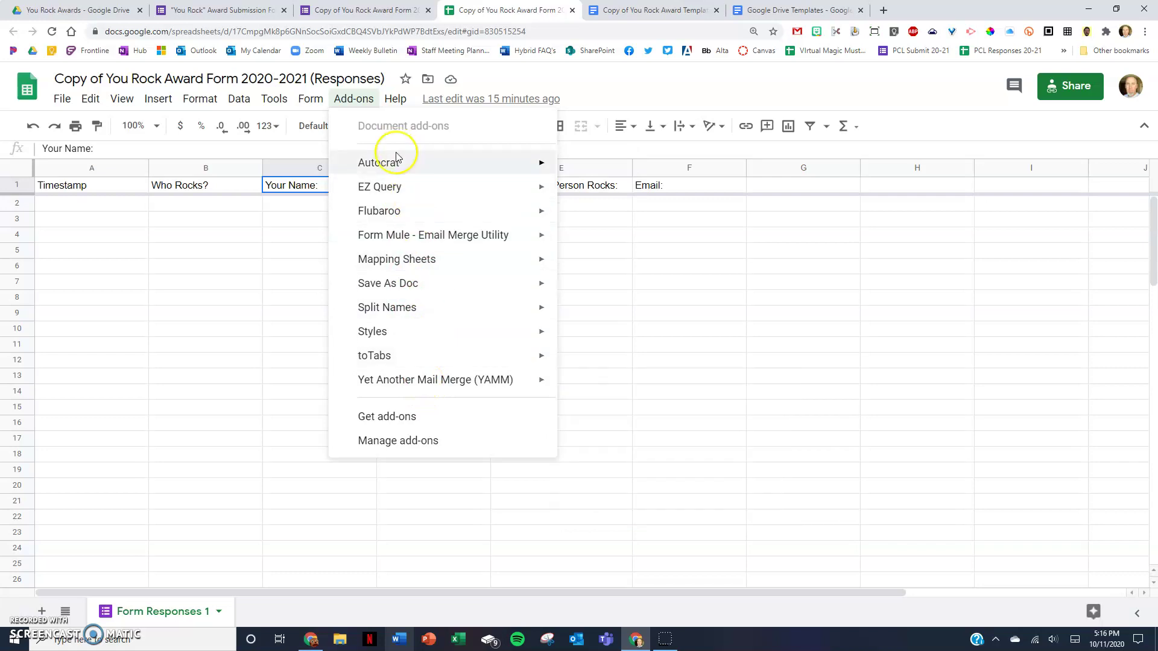
mouse_move(387, 169)
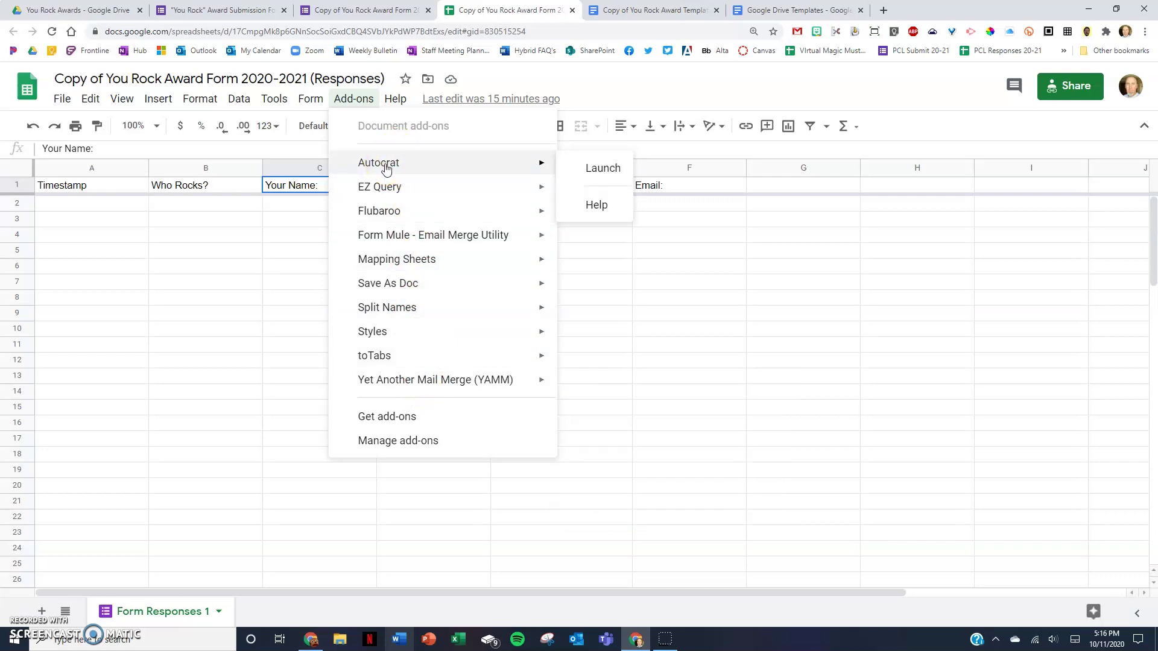
left_click(400, 417)
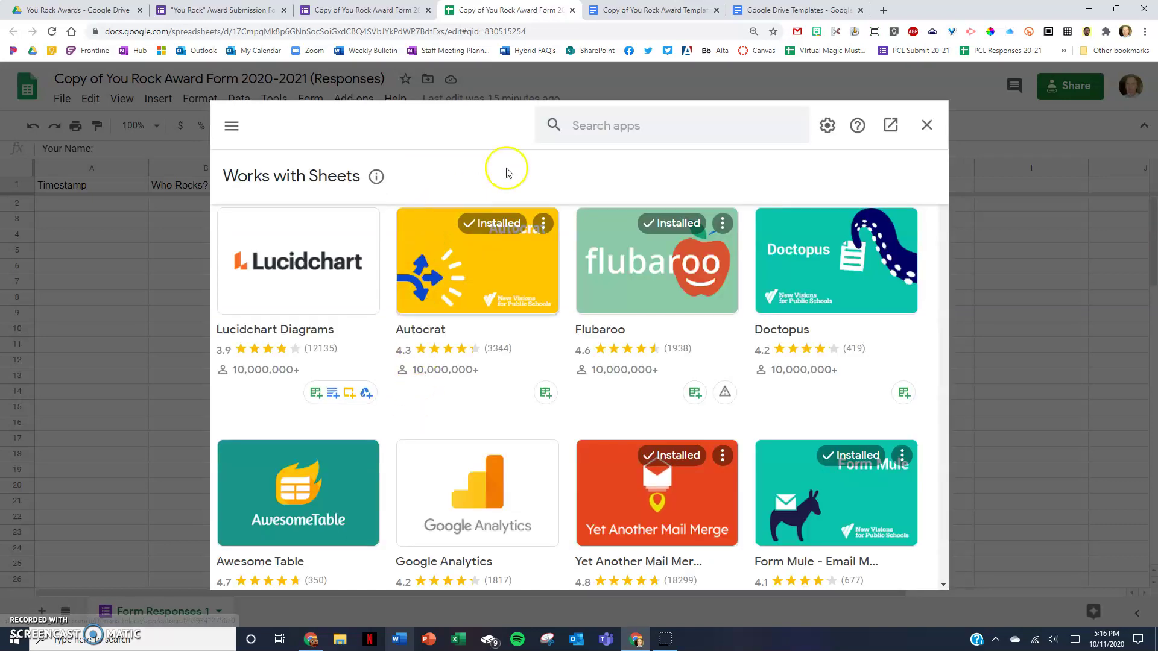
Search the add-on marketplace for autocrat, then close the marketplace
left_click(615, 122)
type("autoca")
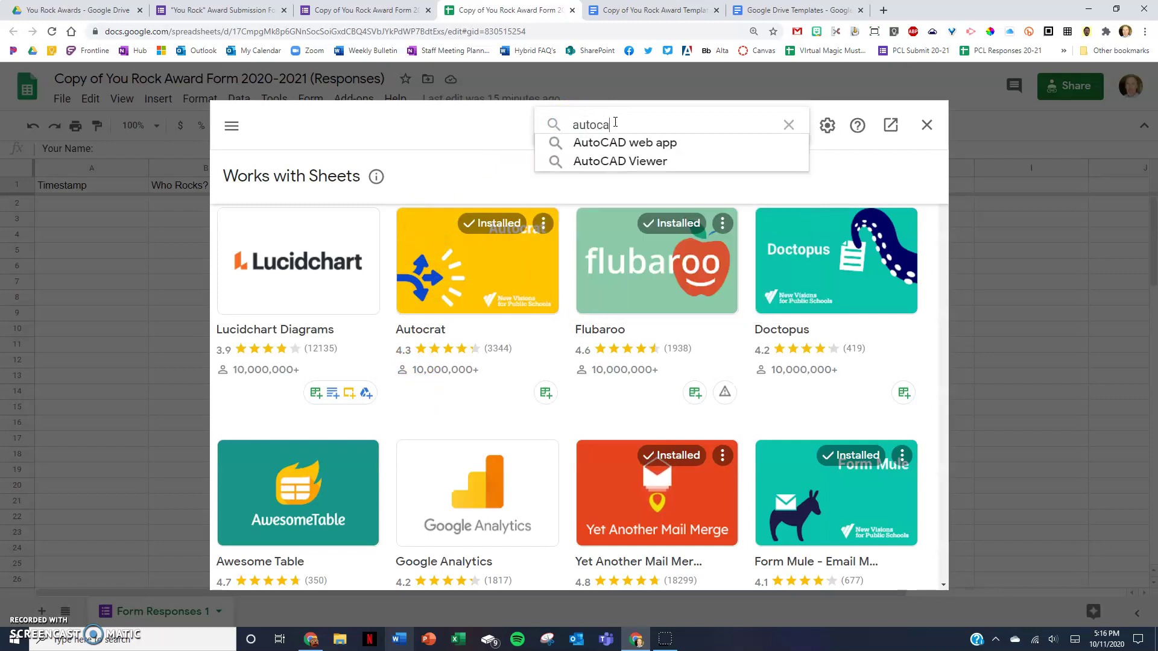
key("ctrl+p")
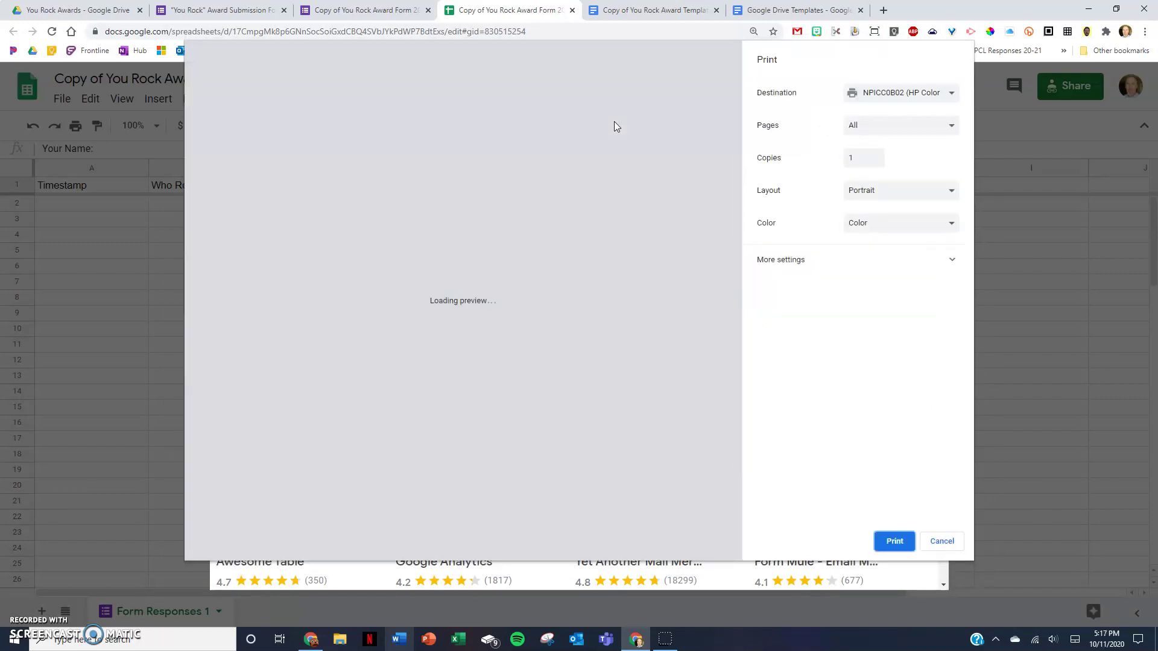
key("Escape")
key("BackSpace")
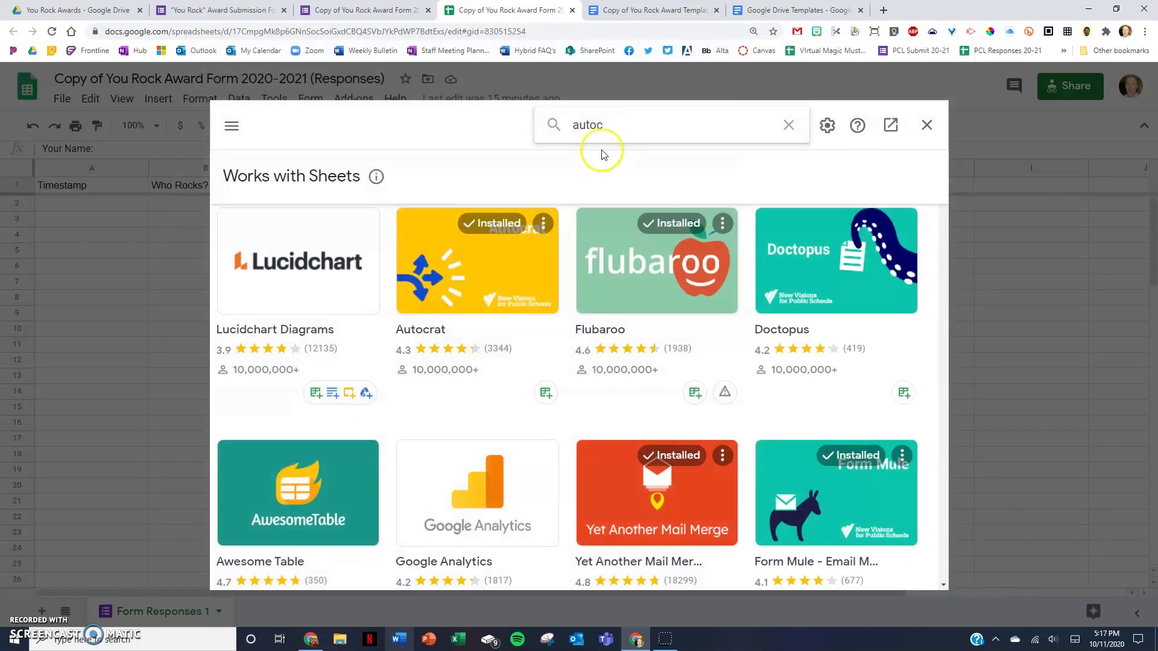
type("rat")
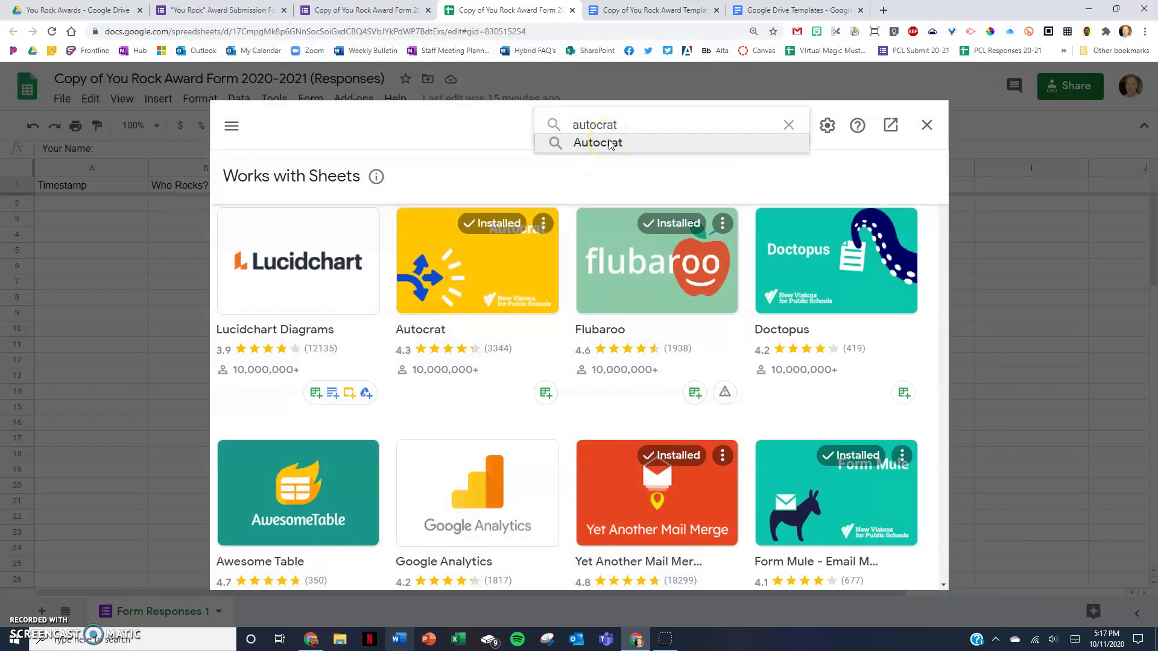
left_click(611, 144)
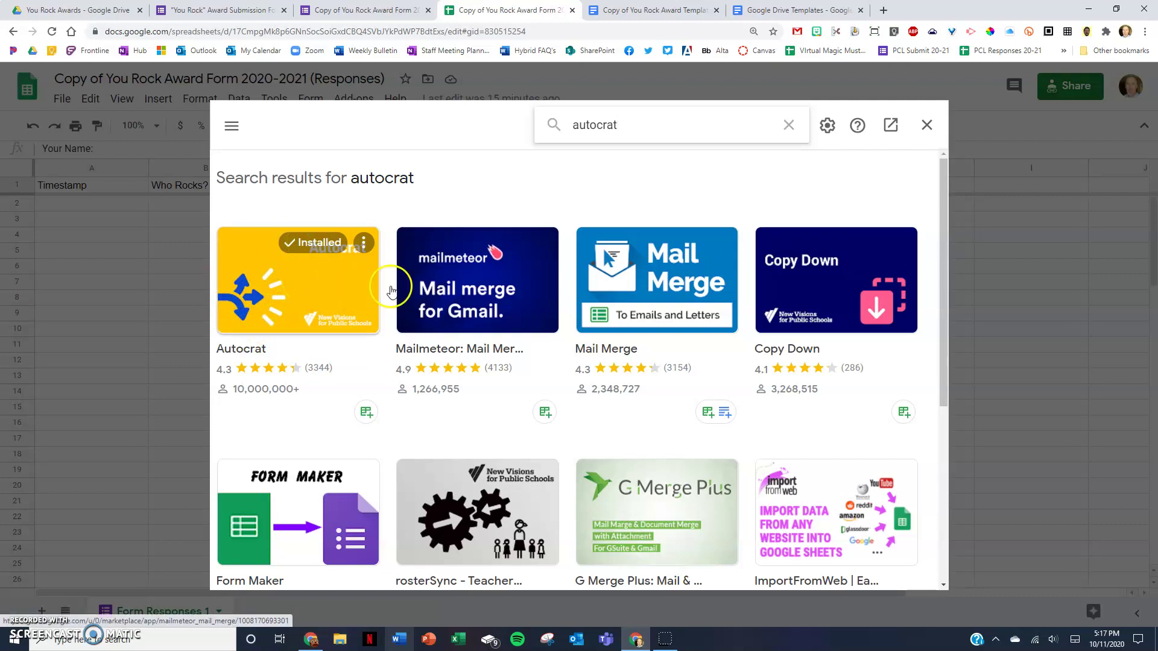
left_click(928, 128)
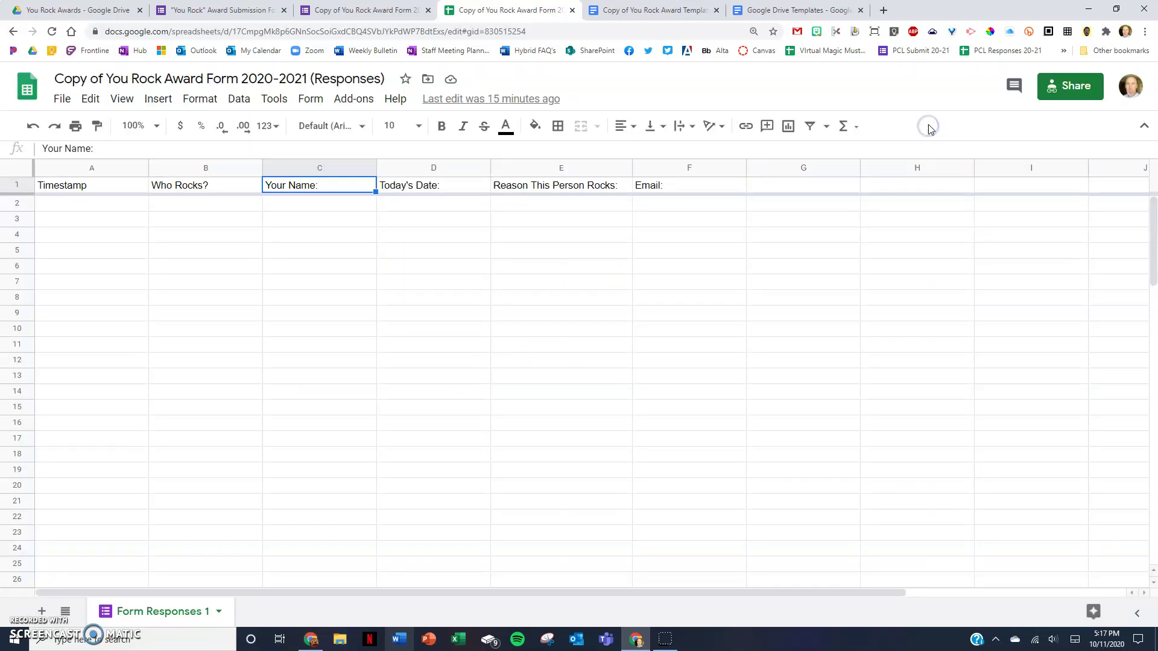
Launch the Autocrat add-on in the responses spreadsheet
left_click(354, 99)
left_click(380, 169)
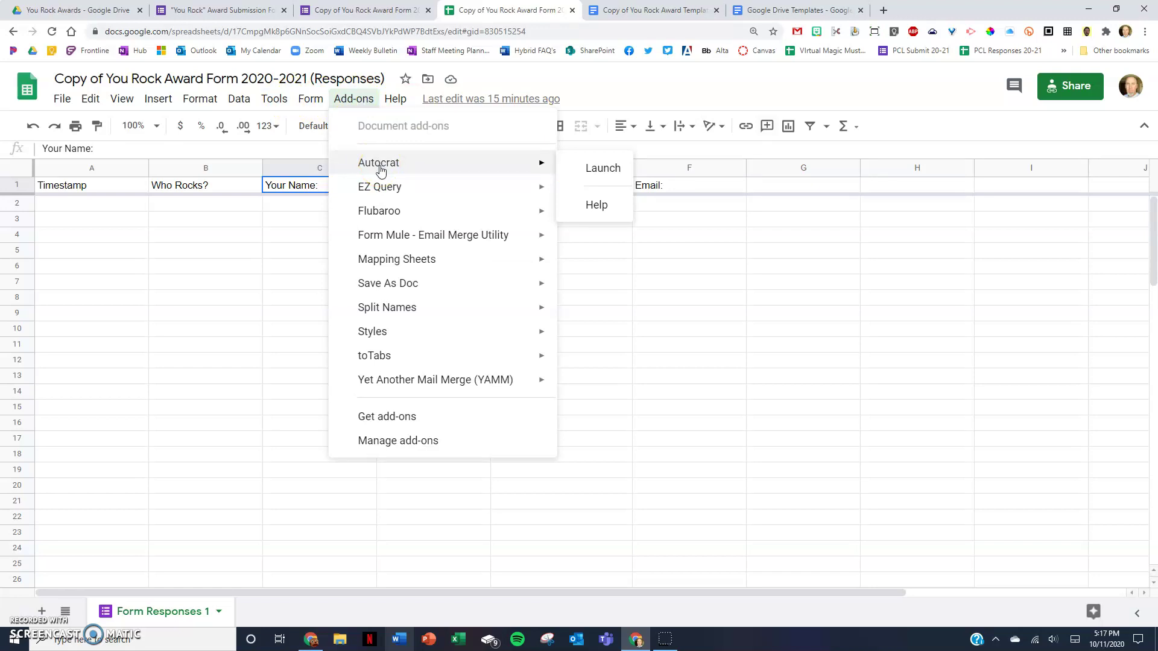
left_click(386, 170)
left_click(606, 168)
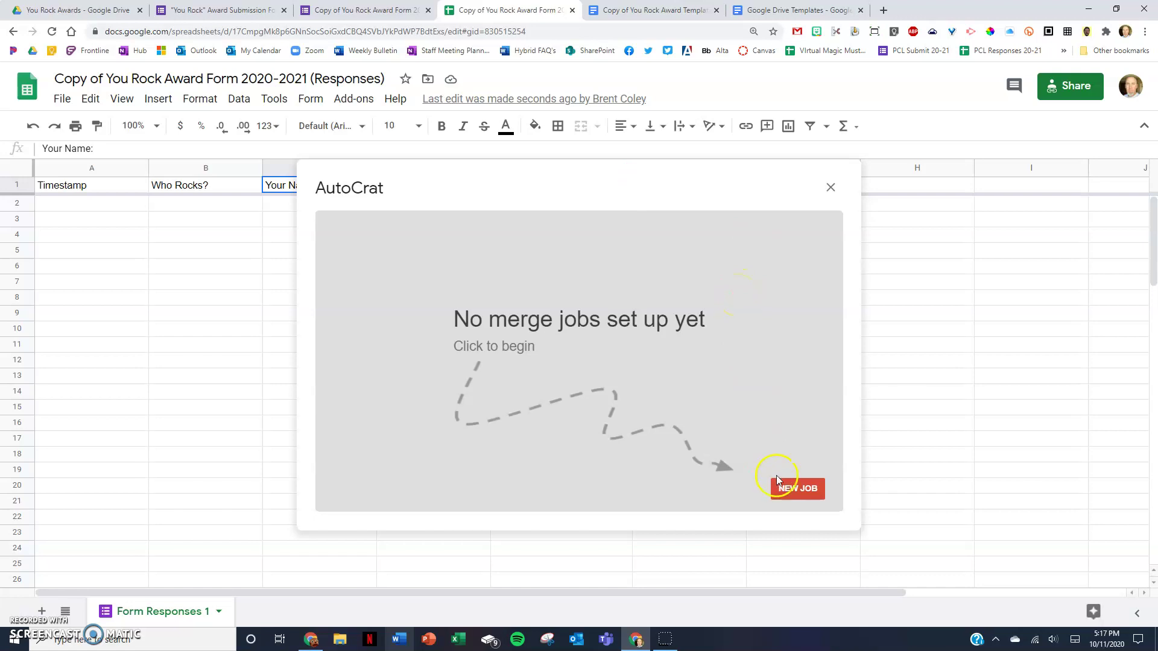
Create a new Autocrat merge job named Sample You Rock Merge and proceed to choosing its template
left_click(796, 489)
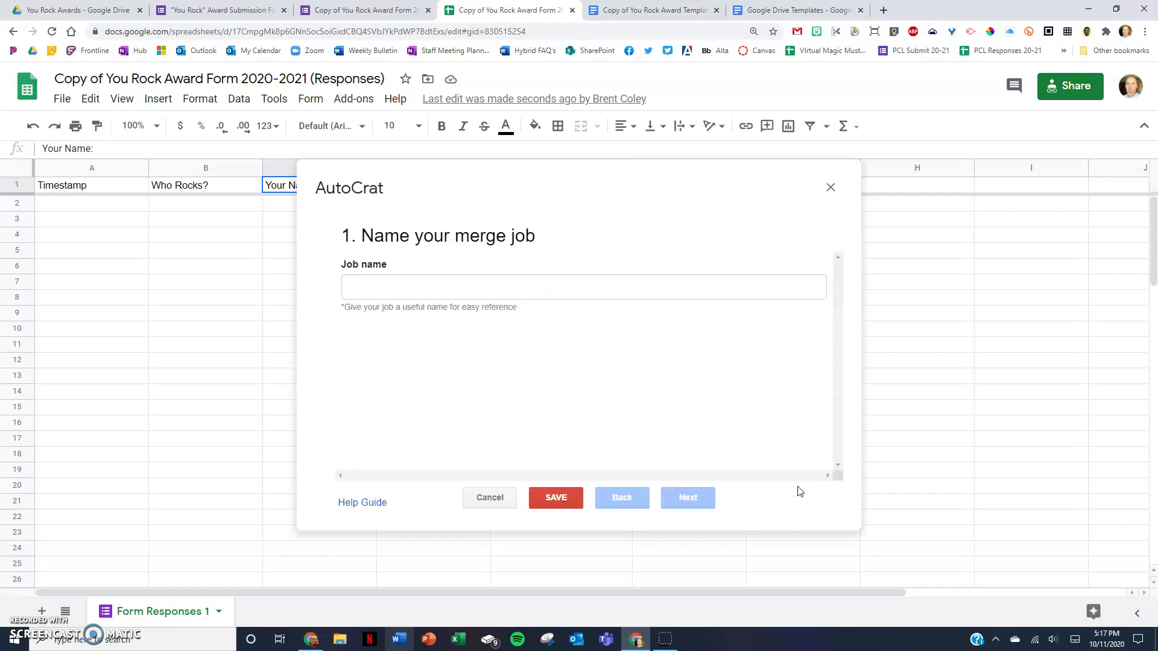
left_click(520, 288)
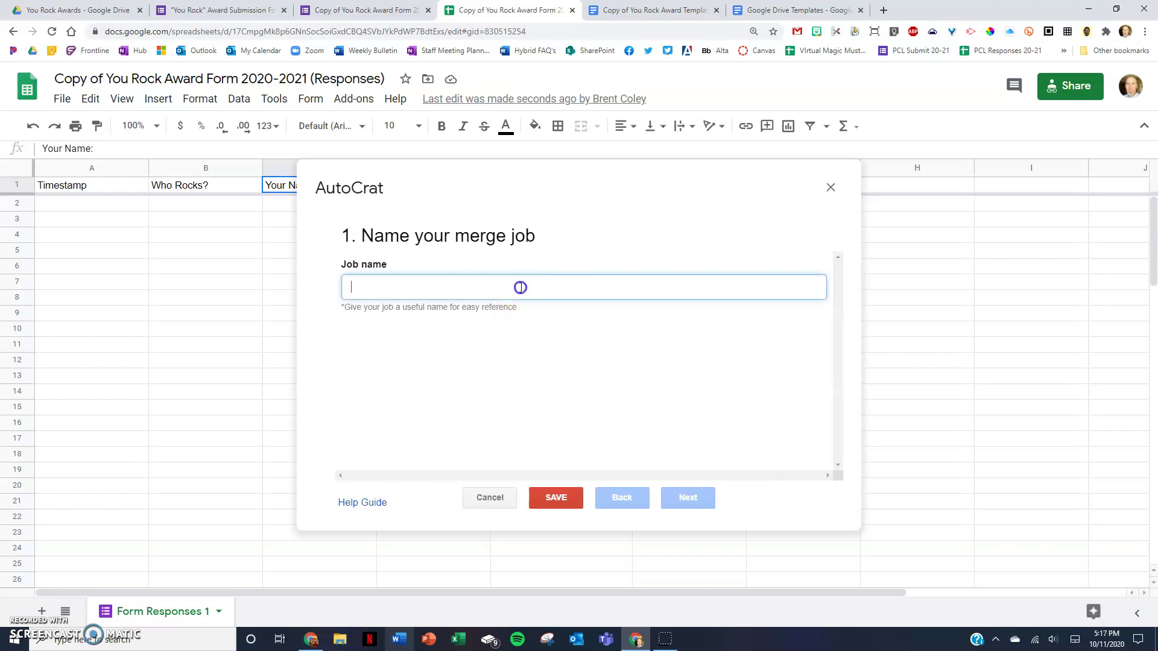
type("Sample You Rock Merge")
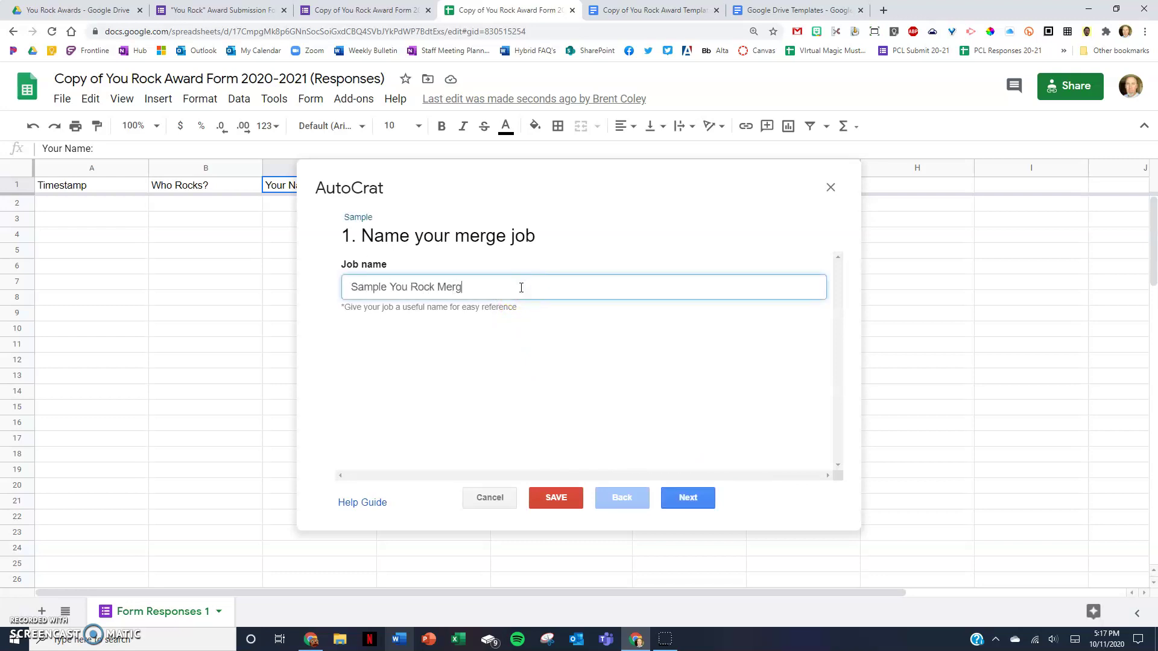
left_click(687, 498)
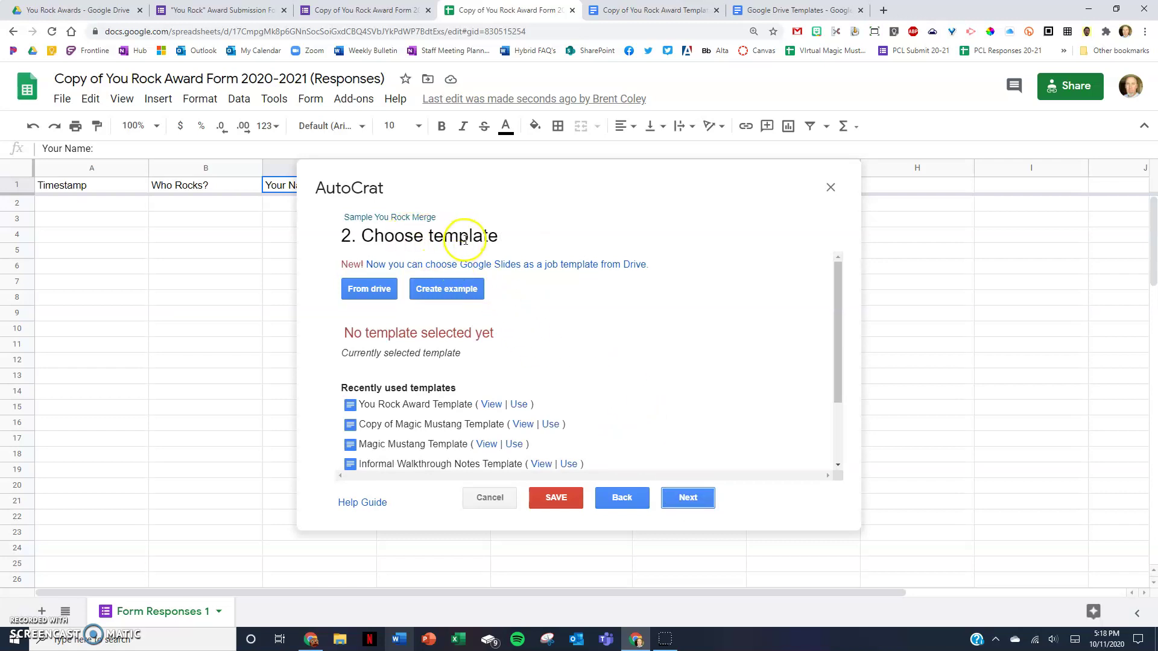
Examine the Who Rocks? heading tag and its double angle brackets in the Copy of You Rock Award Template document
left_click(649, 11)
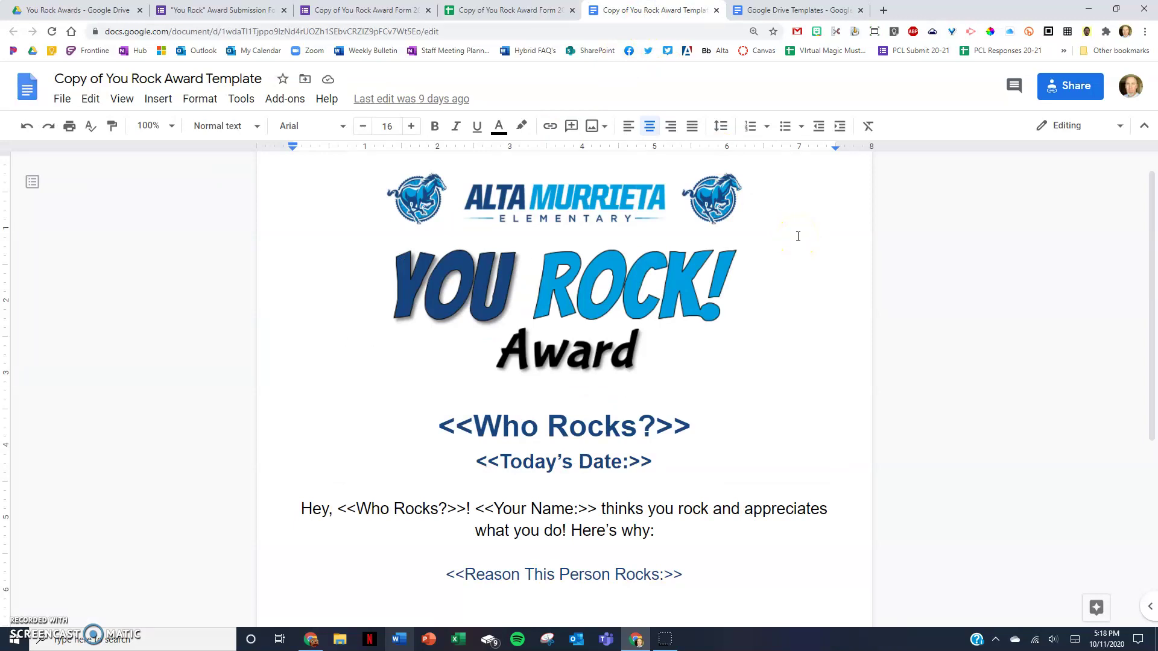
left_click(441, 425)
left_click_drag(441, 425, 691, 415)
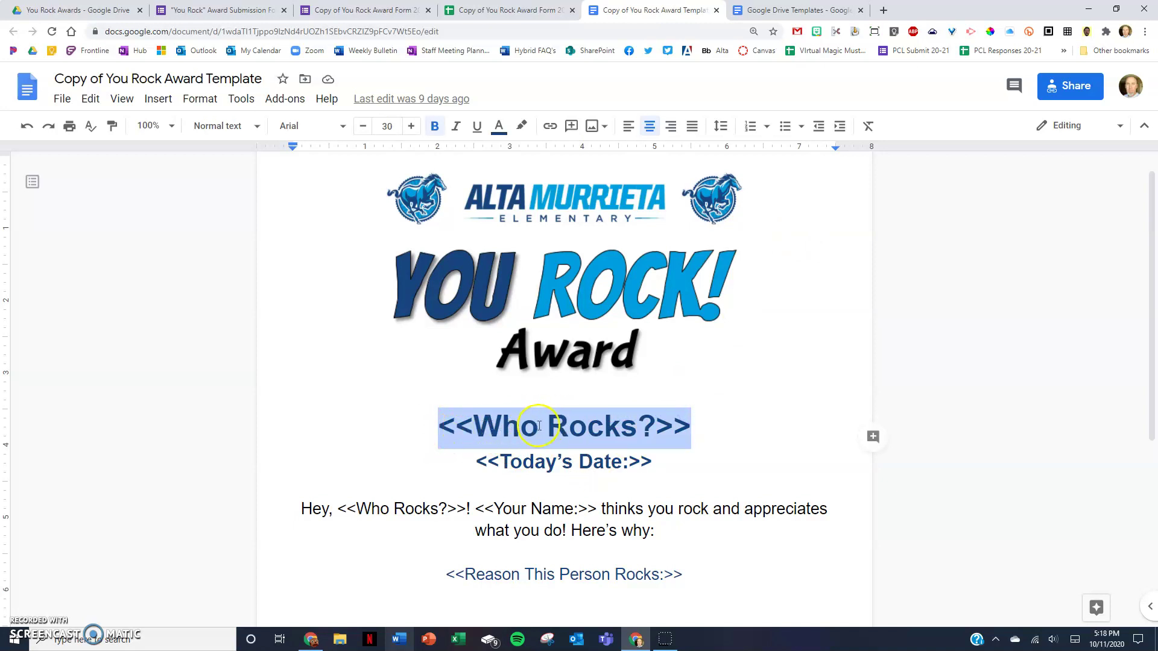
left_click(475, 425)
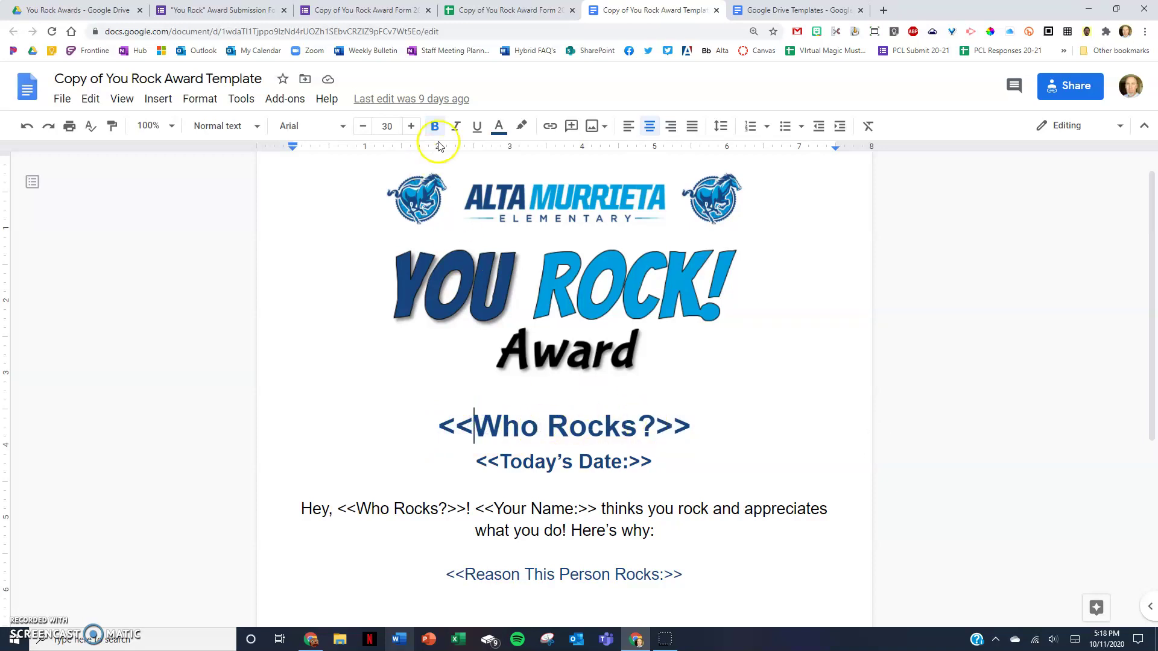
Compare the Who Rocks? column header in the responses spreadsheet with the matching tag in the award template document
left_click(501, 10)
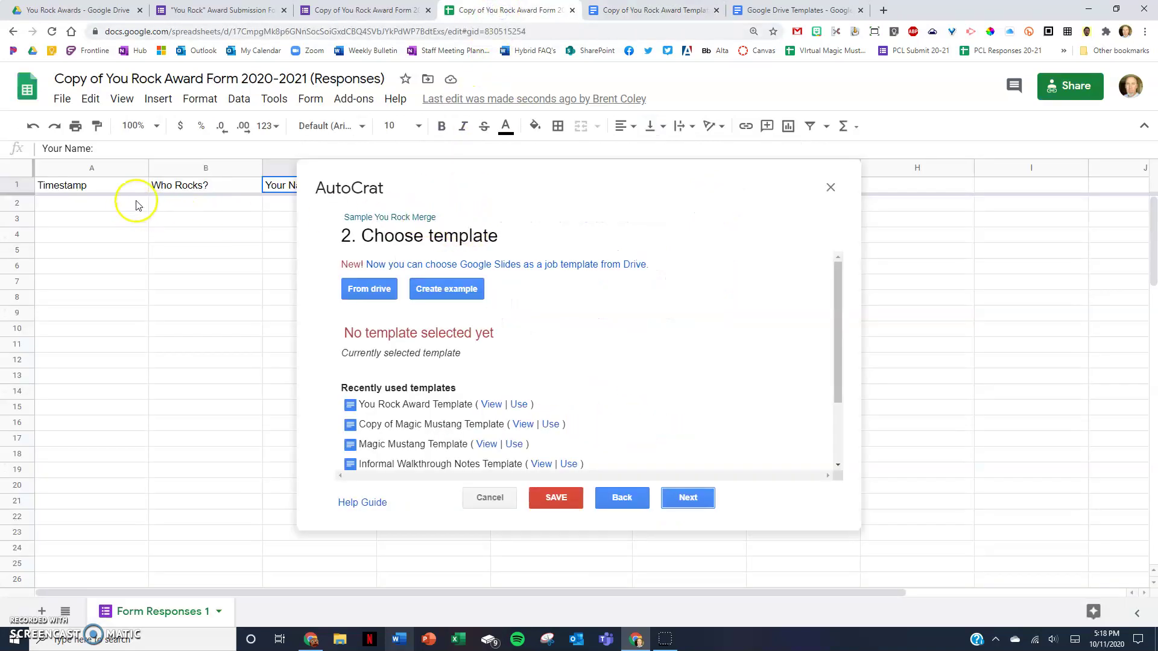
left_click(186, 159)
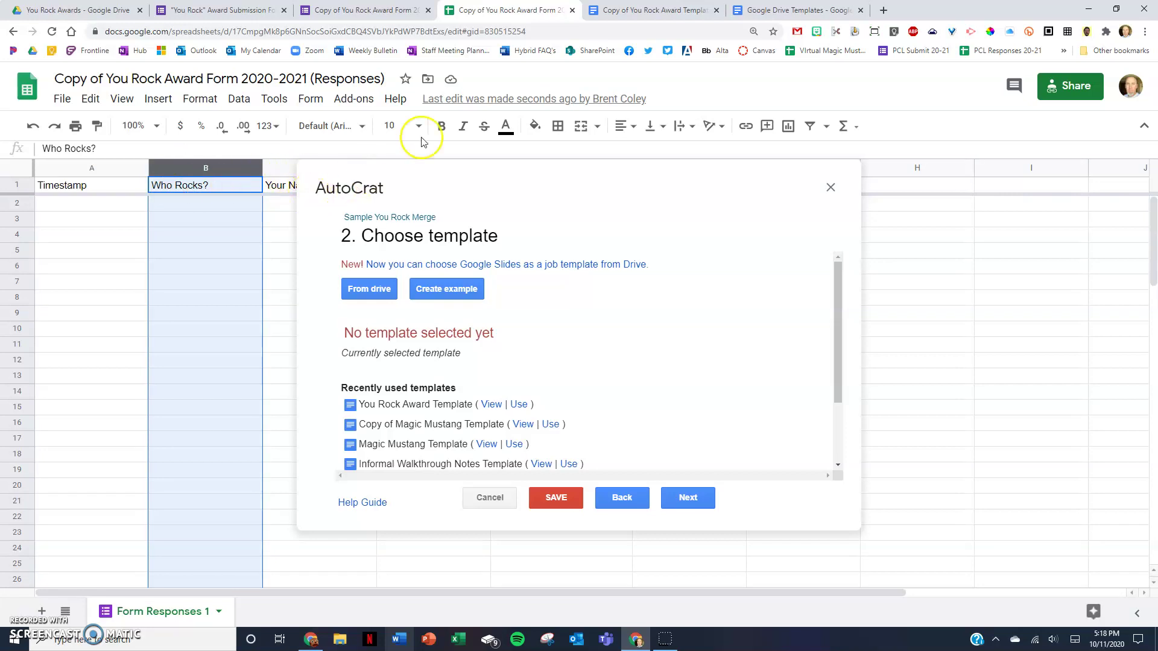
left_click(663, 10)
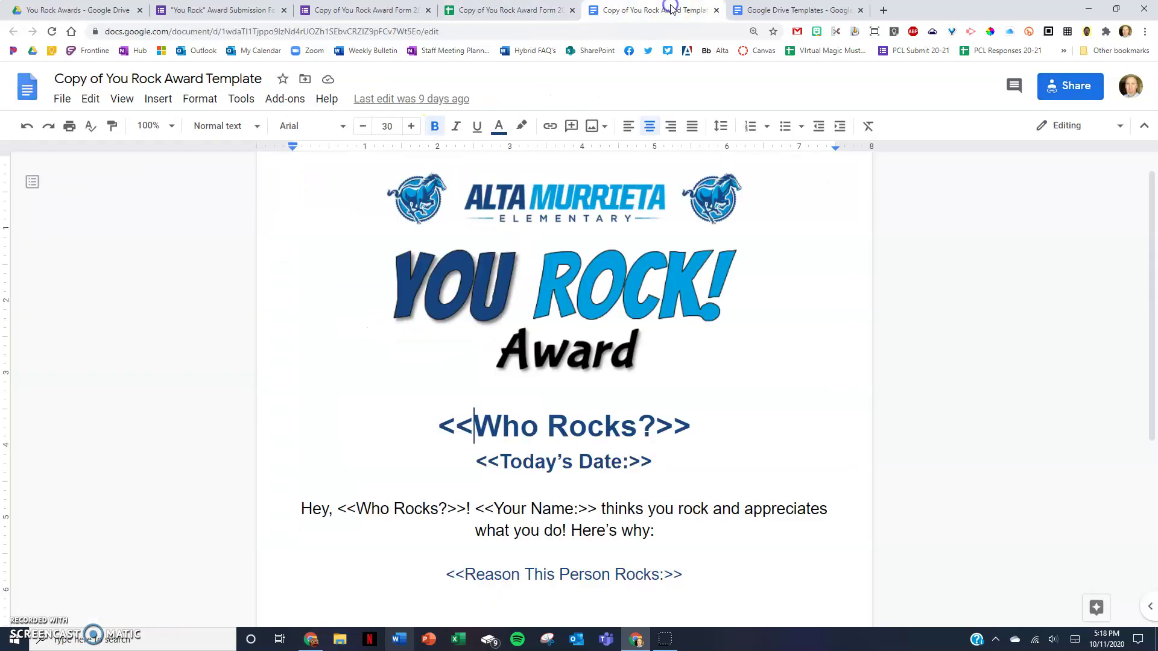
left_click(541, 10)
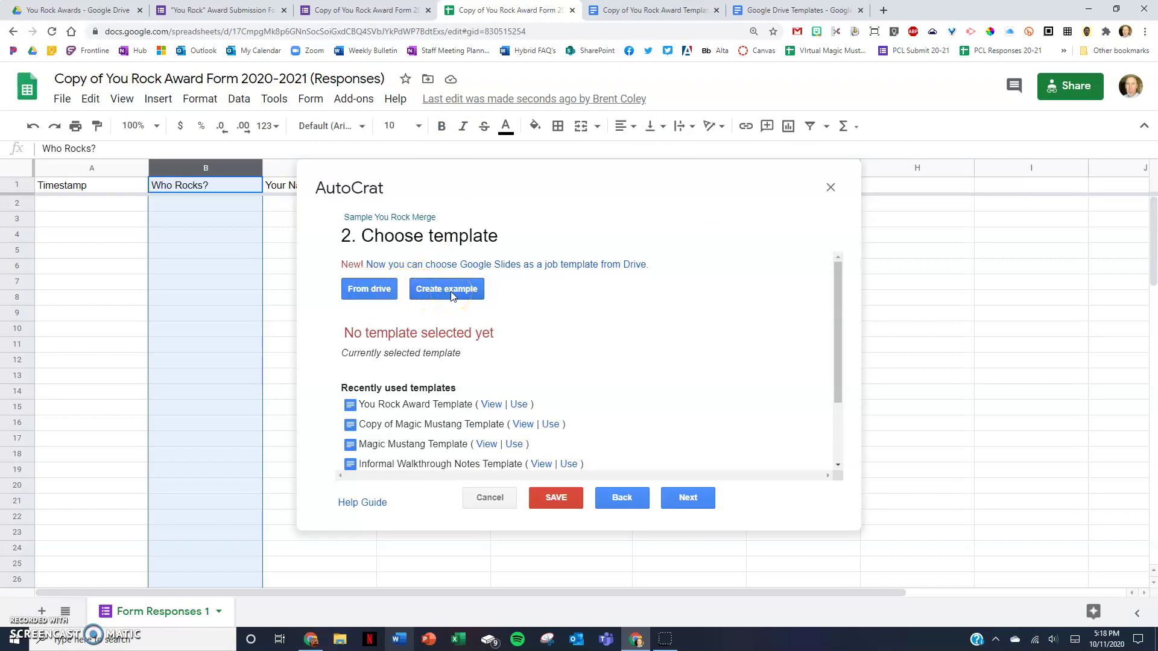
Search Drive for "copy of you rock" and select Copy of You Rock Award Template as the merge job's template
left_click(367, 289)
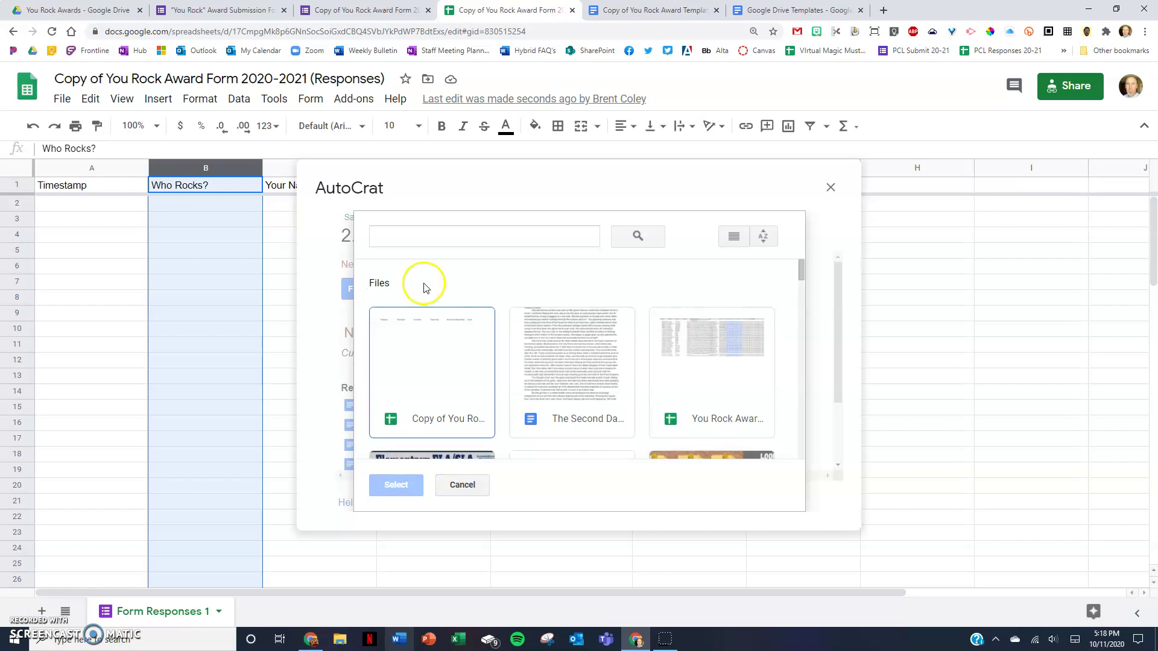
left_click(418, 236)
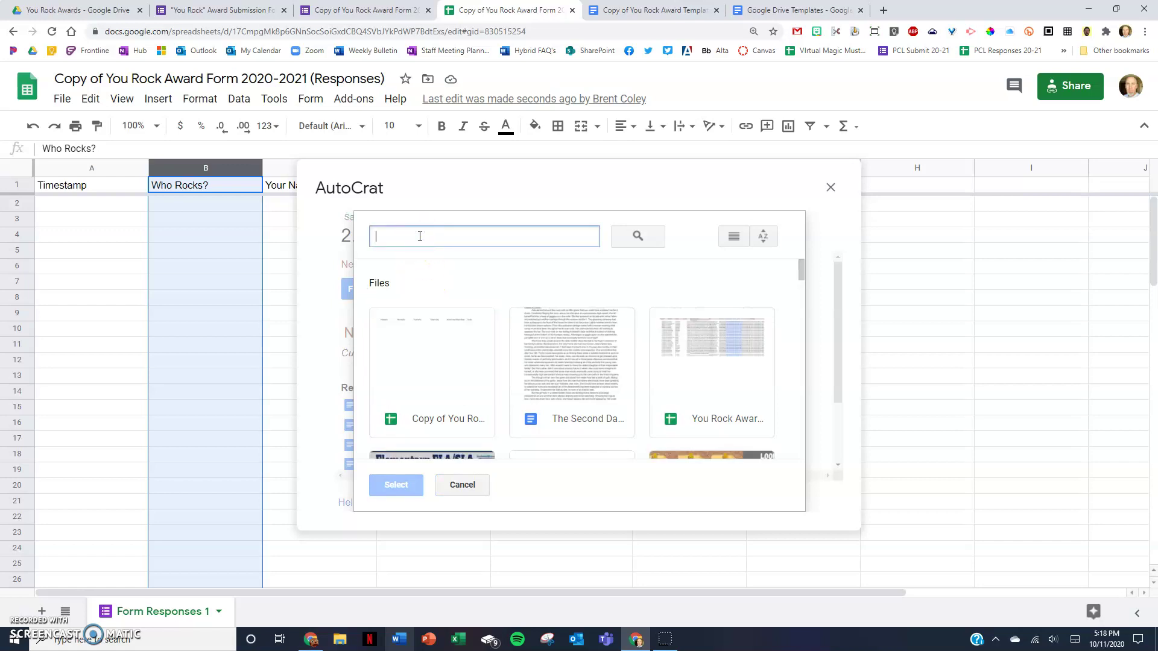
type("c")
key("BackSpace")
type("copy of you rock")
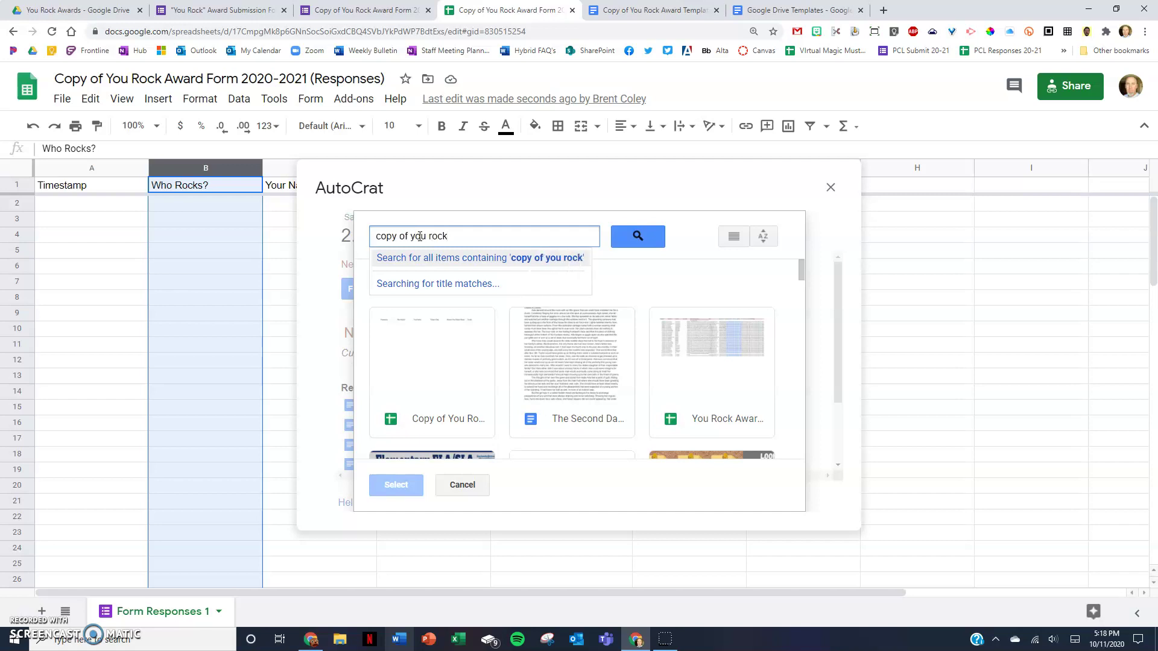
key("Return")
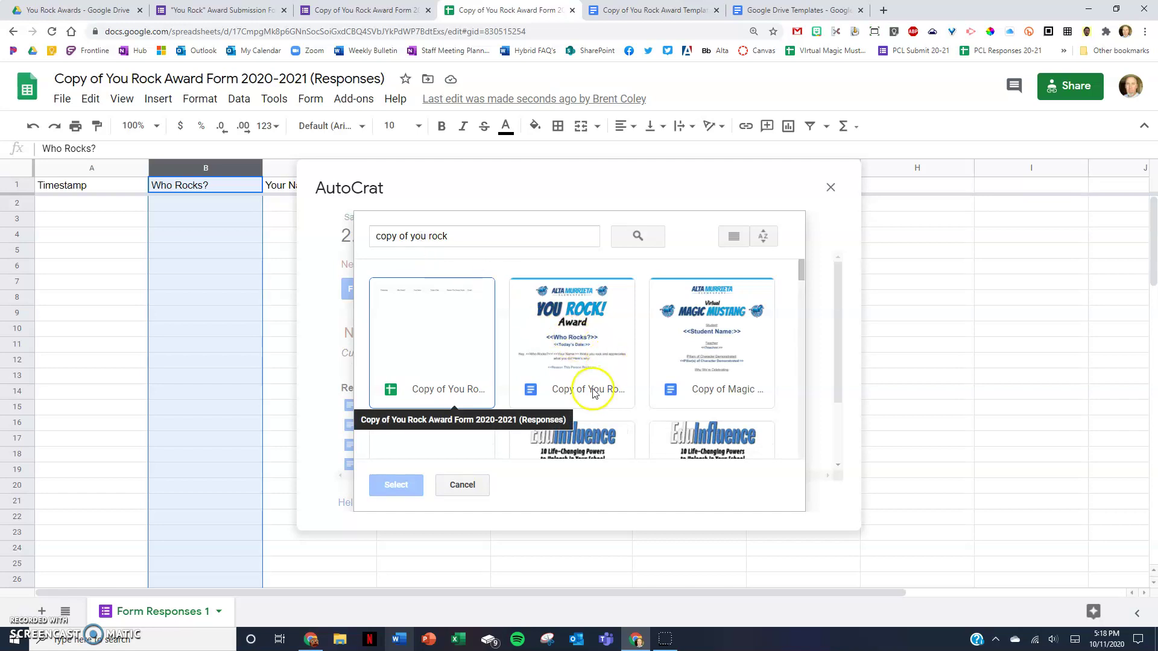
left_click(577, 345)
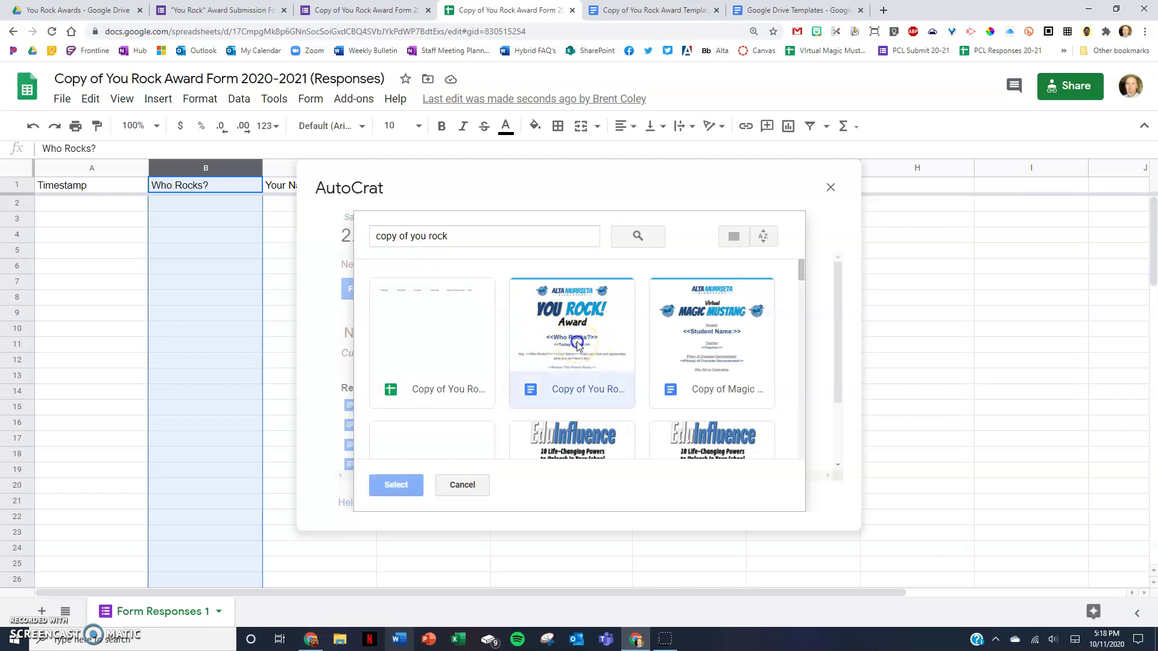
left_click(393, 484)
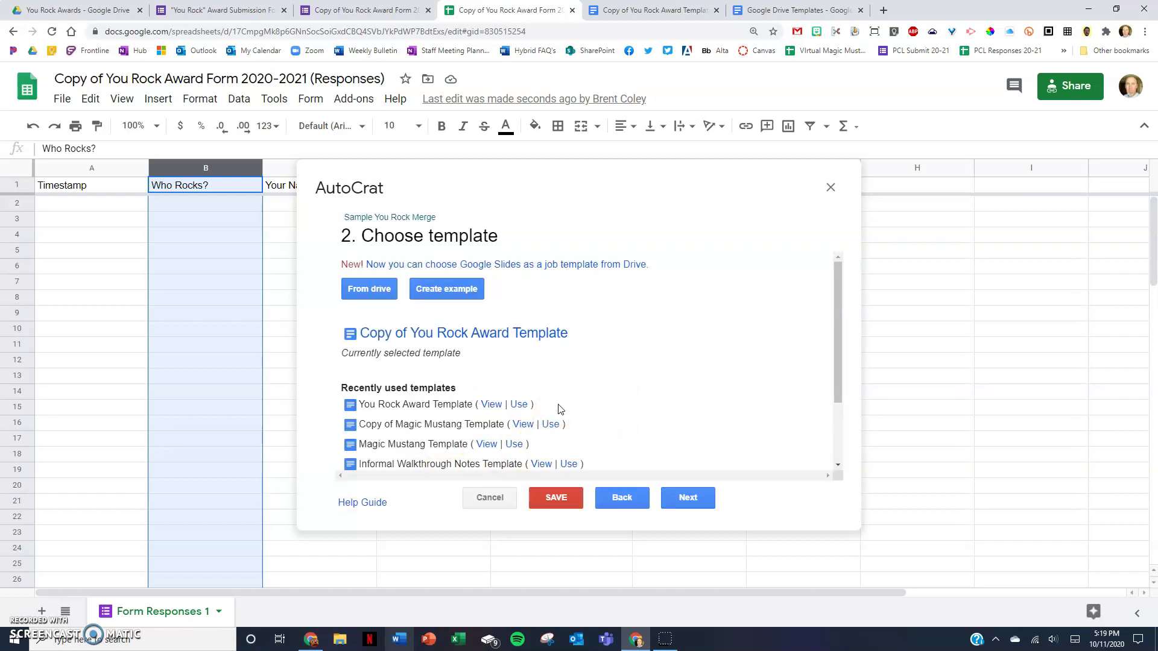
Examine the double angle brackets around the tags in the award template document, then return to the responses spreadsheet
left_click(639, 10)
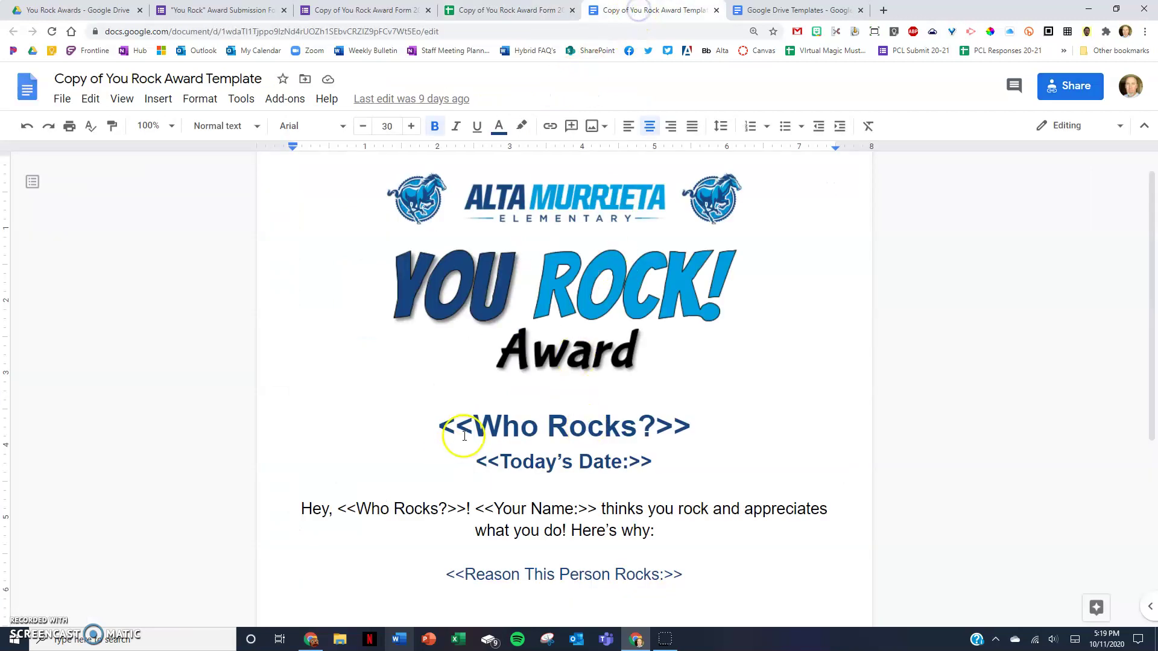
left_click_drag(439, 426, 474, 427)
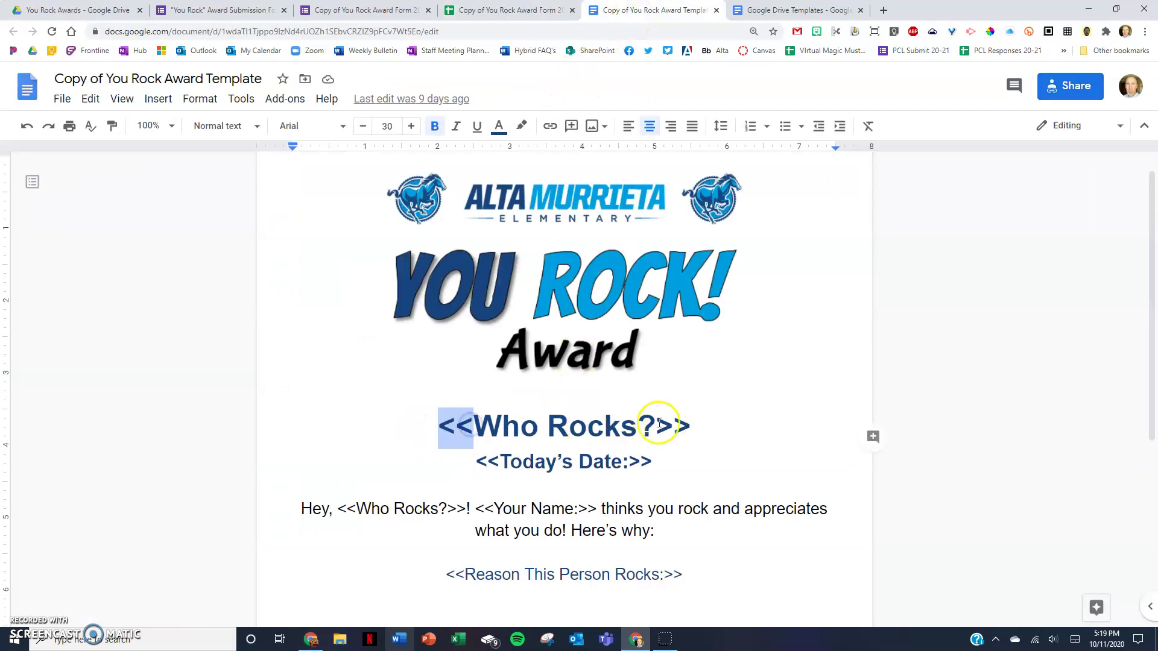
left_click_drag(658, 427, 699, 424)
scroll(531, 425, "down", 2)
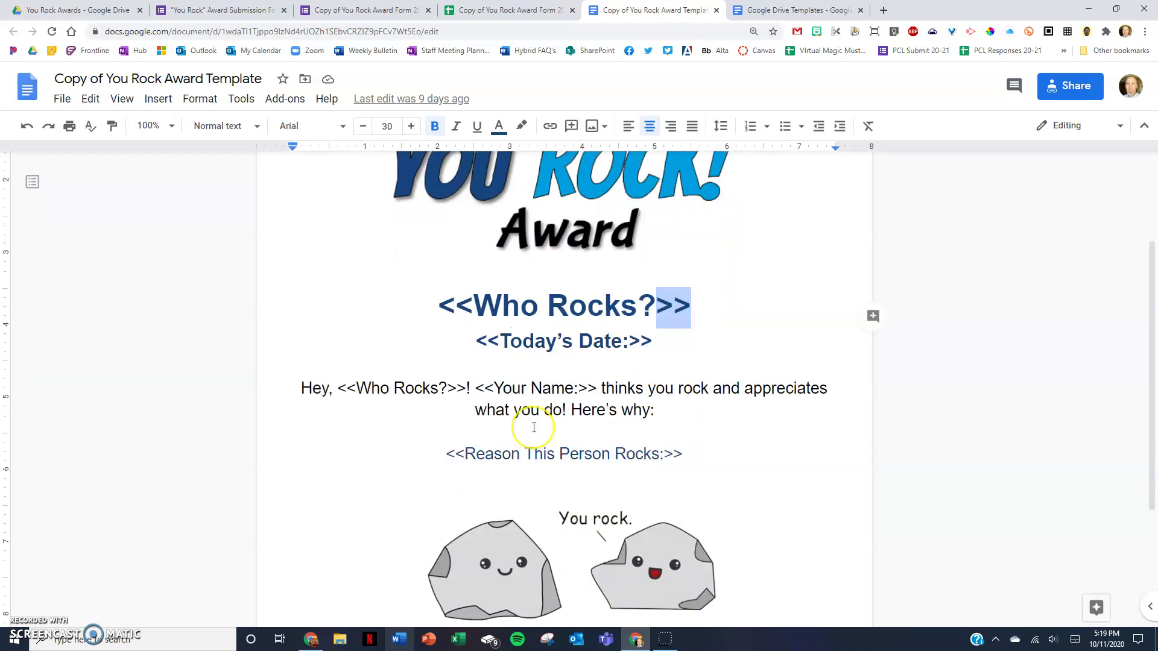
scroll(533, 428, "down", 1)
scroll(534, 427, "up", 3)
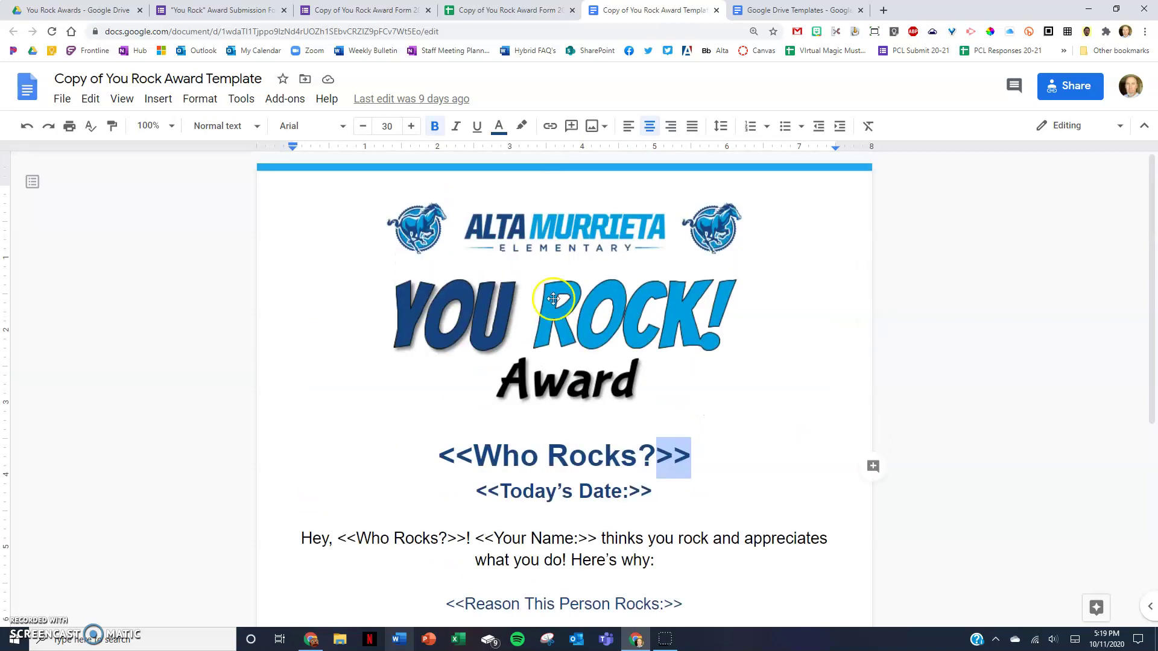
left_click(523, 11)
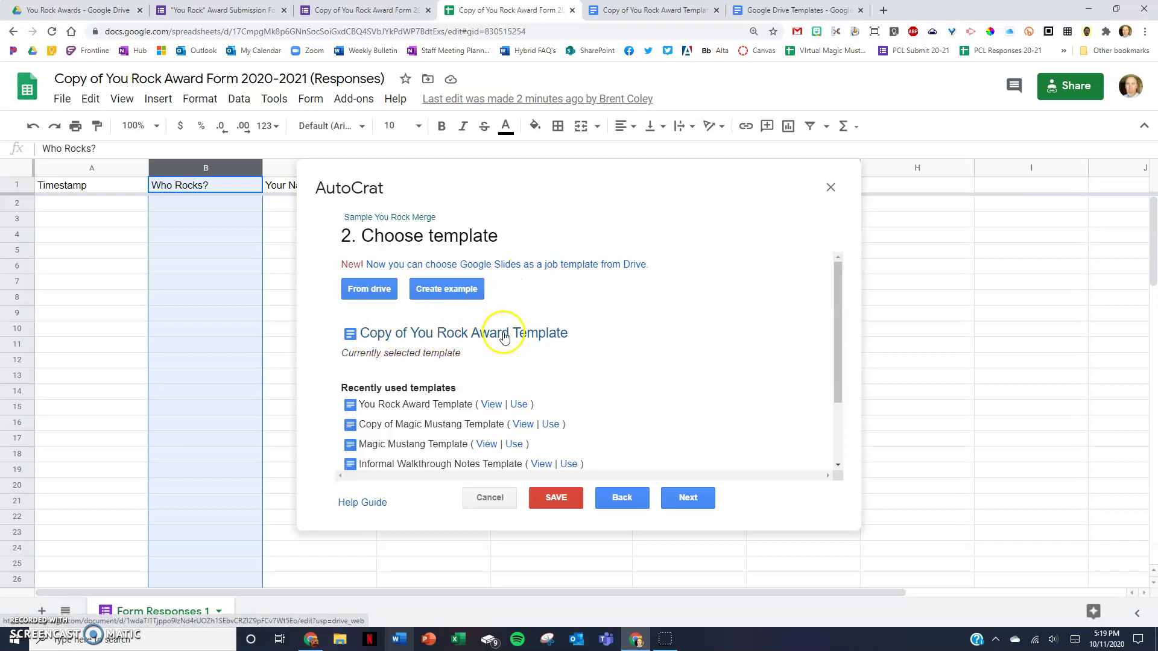
Proceed to the source data mapping, map the Today's Date: tag to the Today's Date: column, and continue to the file settings
left_click(688, 498)
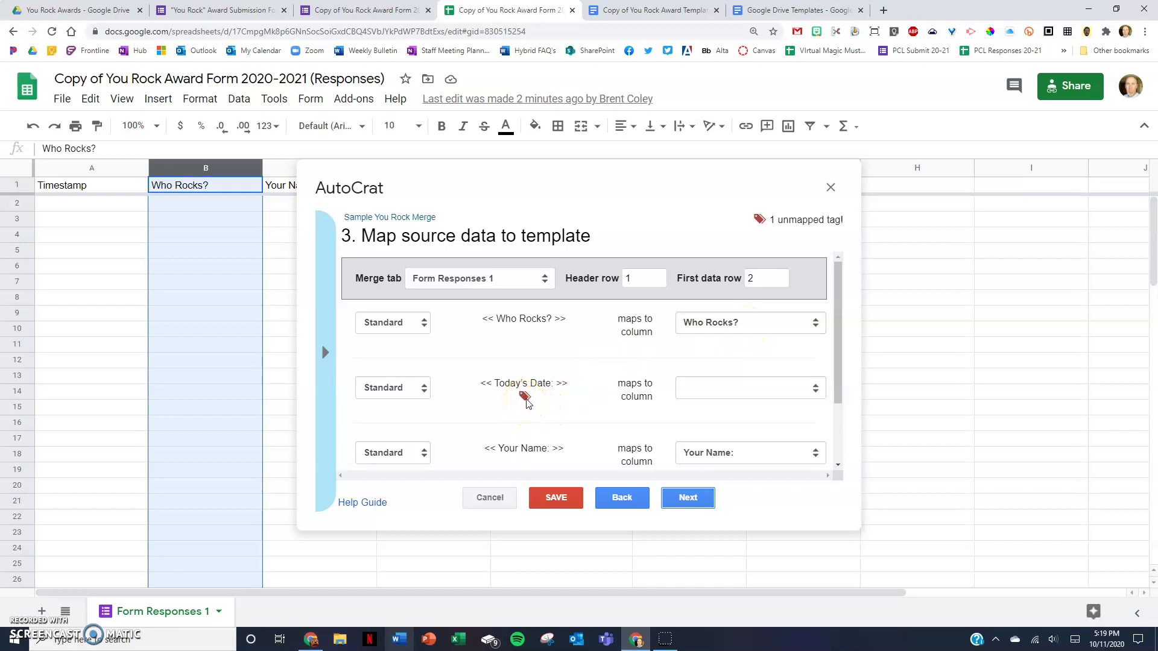
scroll(527, 402, "down", 2)
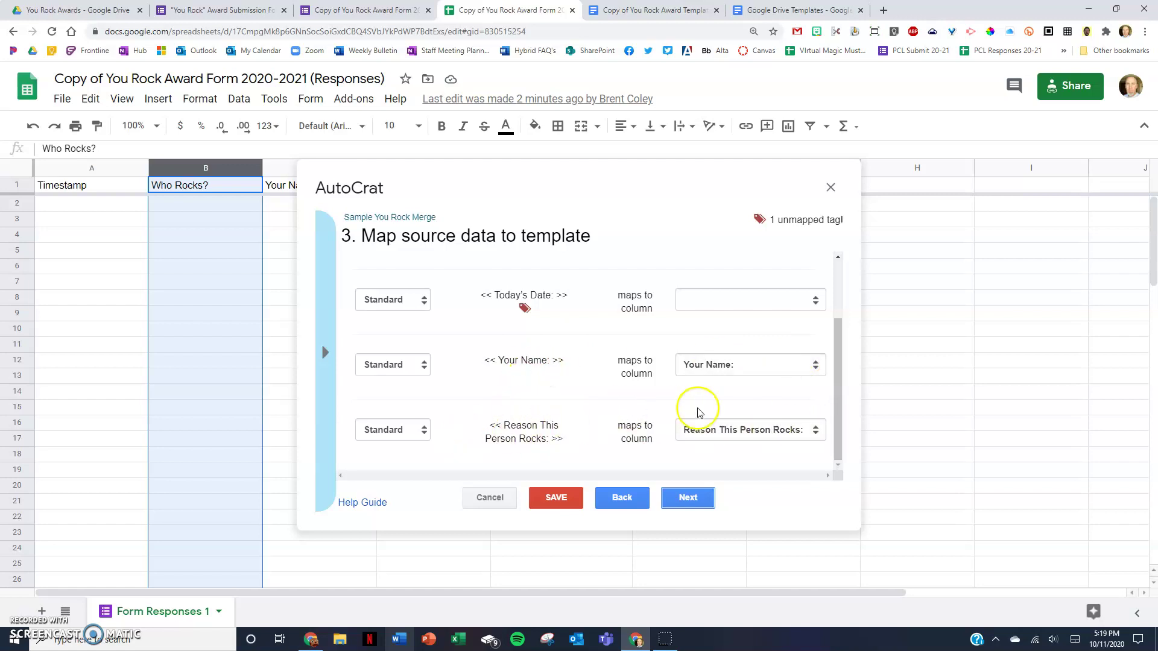
scroll(585, 409, "up", 2)
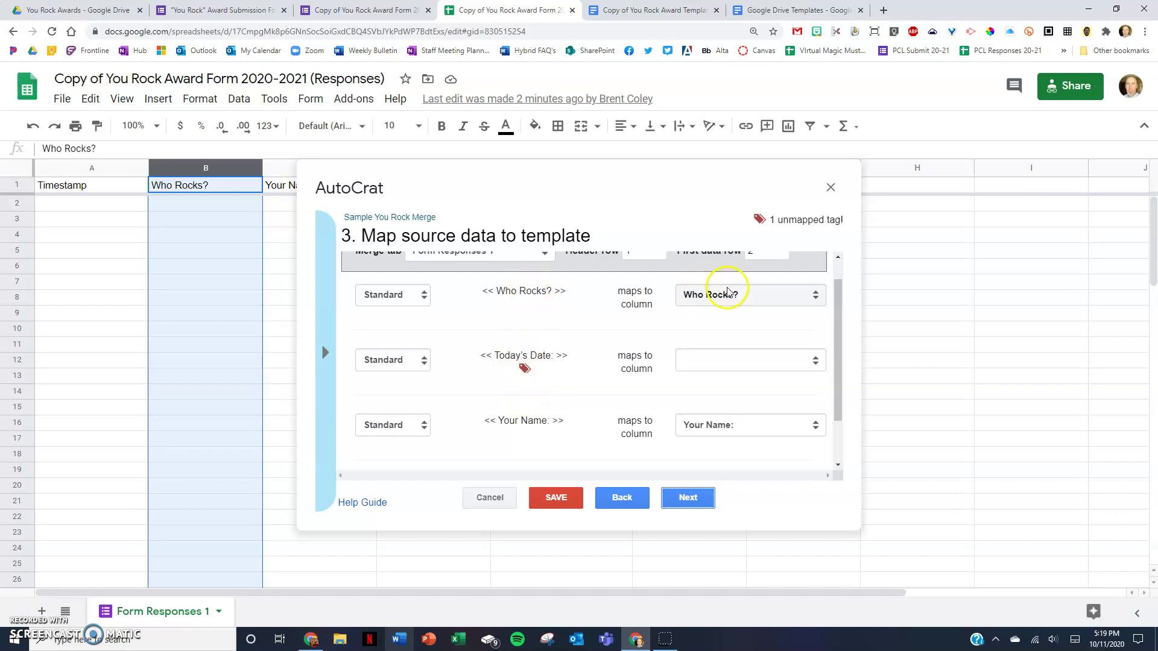
scroll(724, 432, "down", 2)
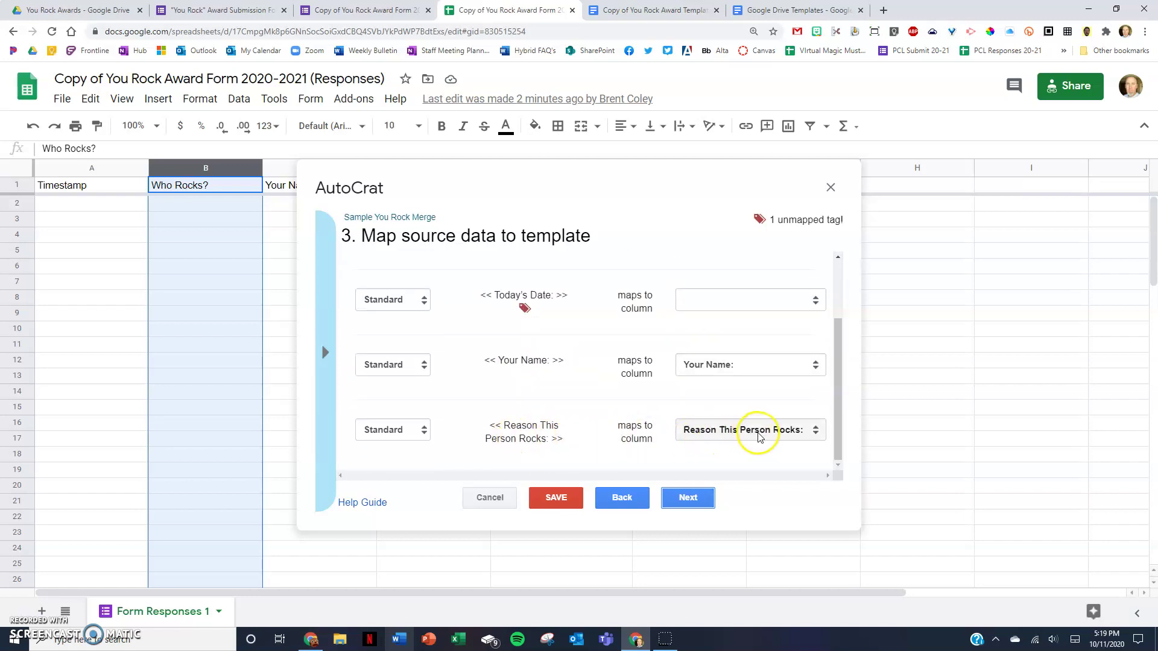
scroll(752, 444, "up", 3)
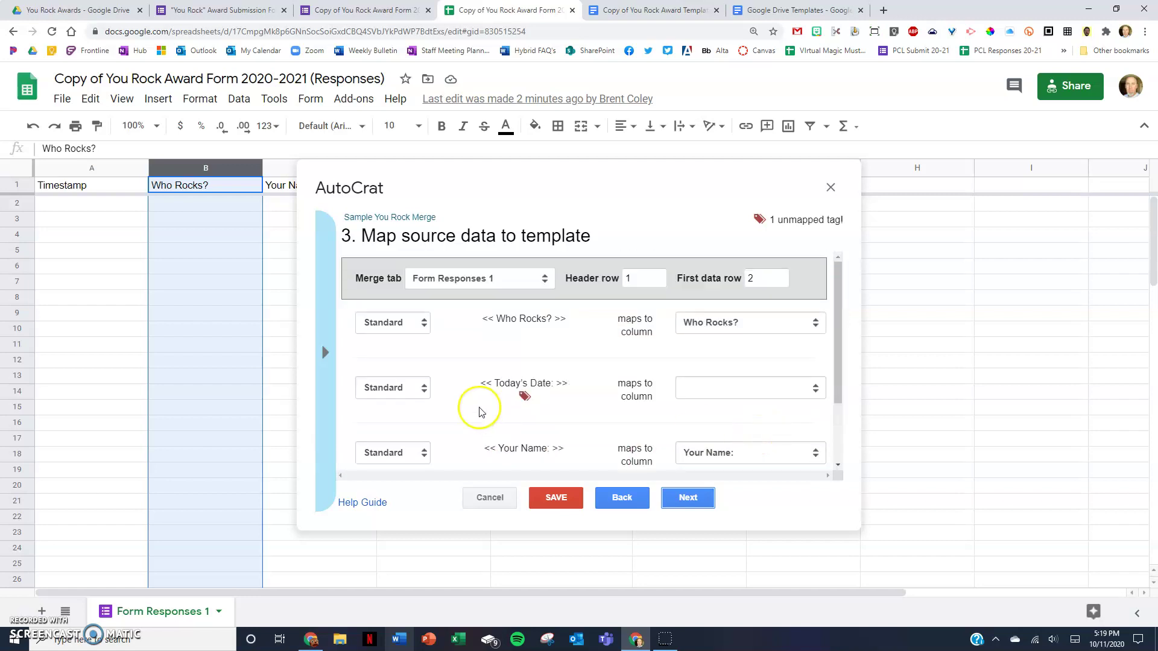
left_click(816, 389)
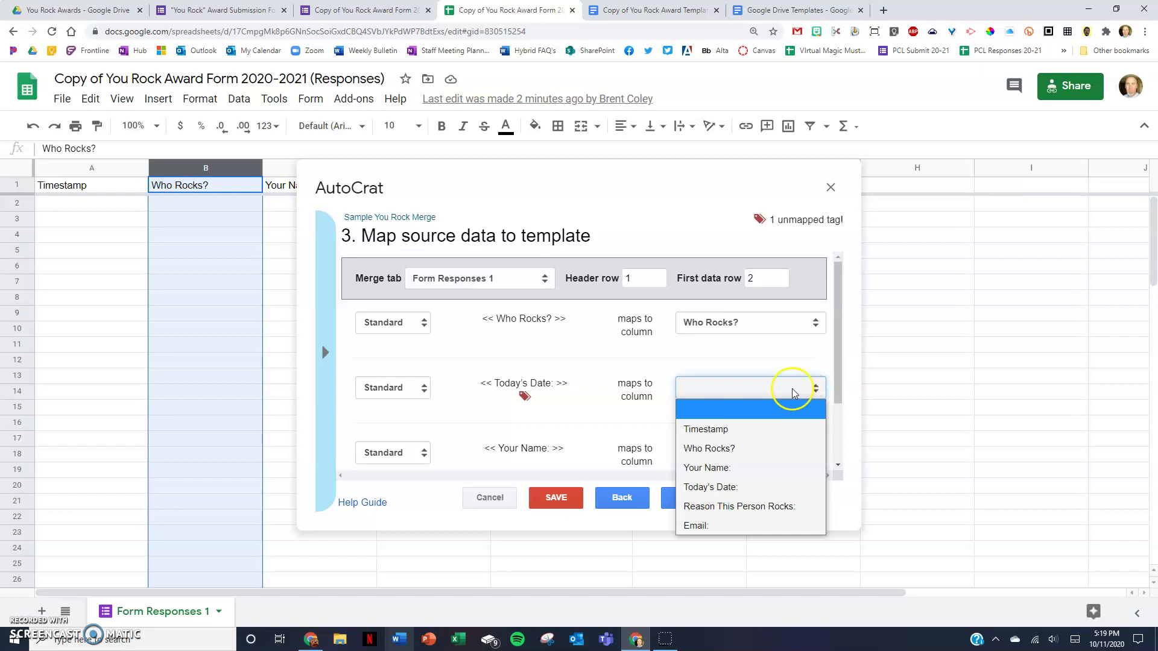
left_click(727, 485)
left_click(695, 498)
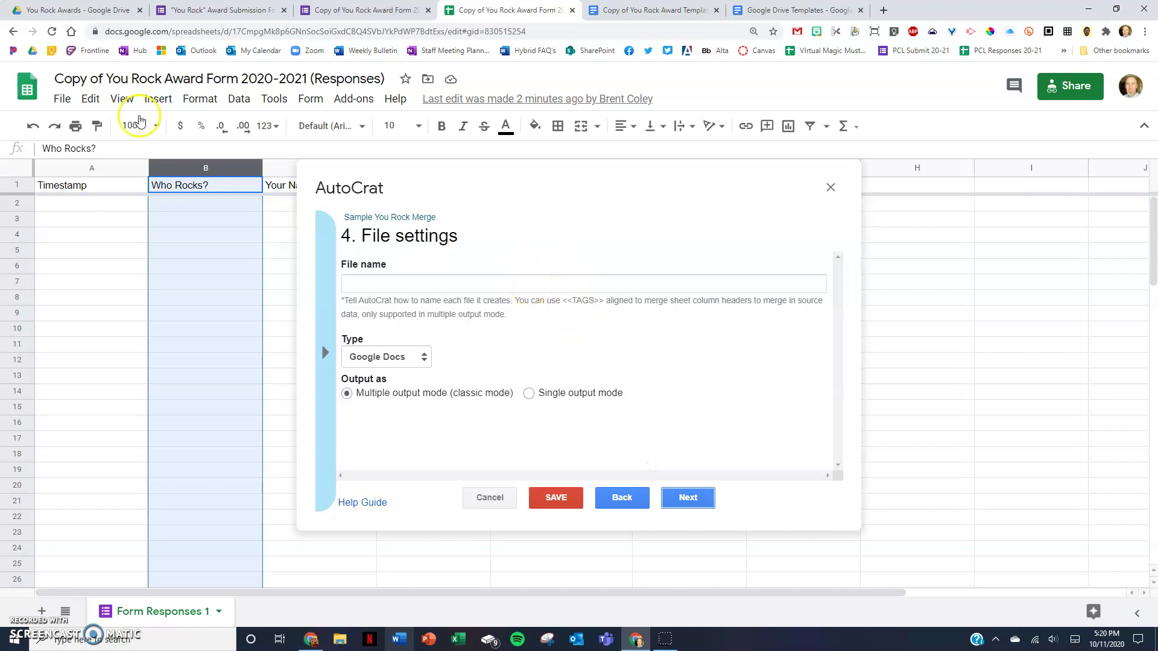
Check how an existing You Rock Award PDF in Drive is named, then return to the merge job's file settings
left_click(66, 10)
scroll(556, 358, "up", 1)
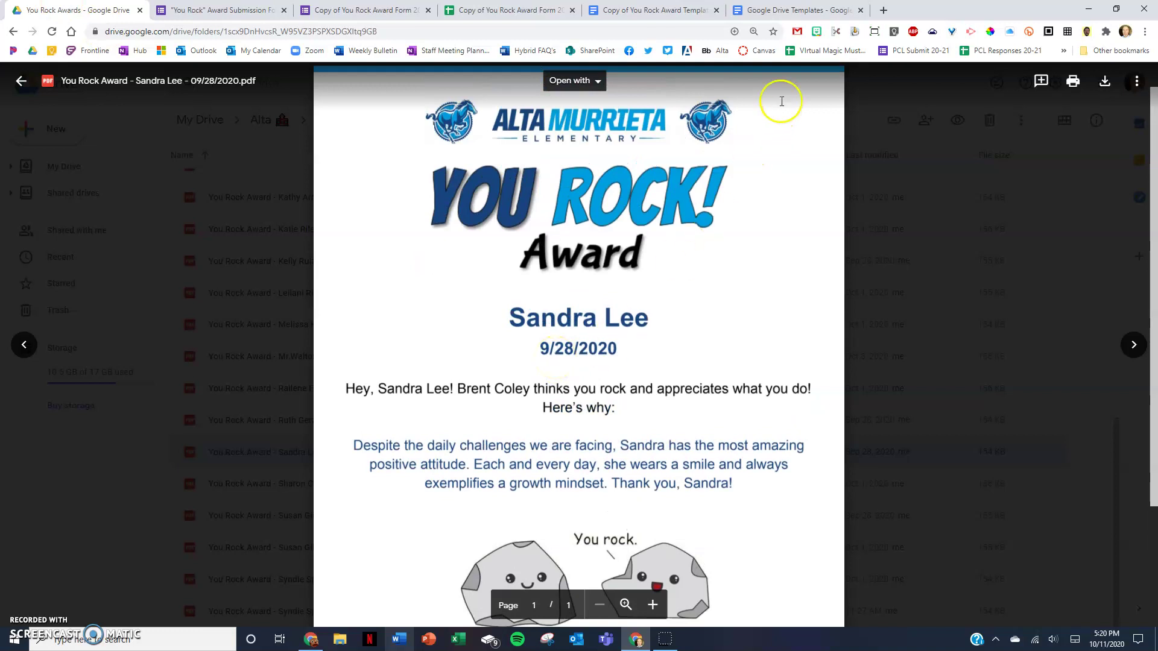
left_click(500, 9)
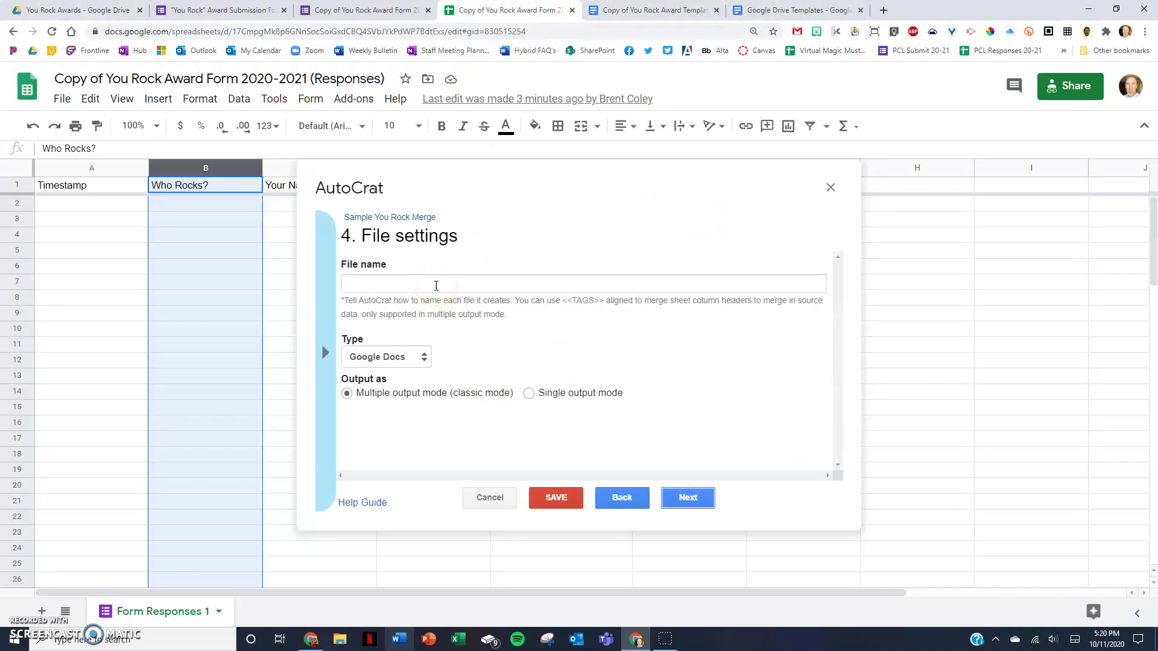
key("Return")
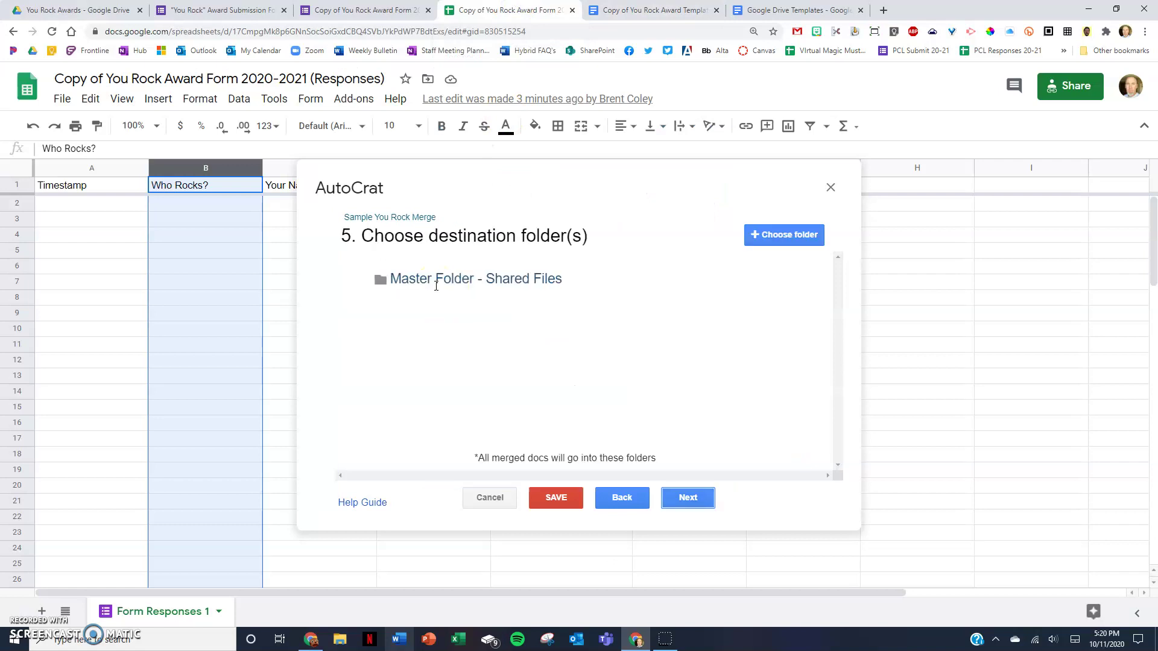
left_click(618, 498)
left_click(457, 278)
type("You Rock Award")
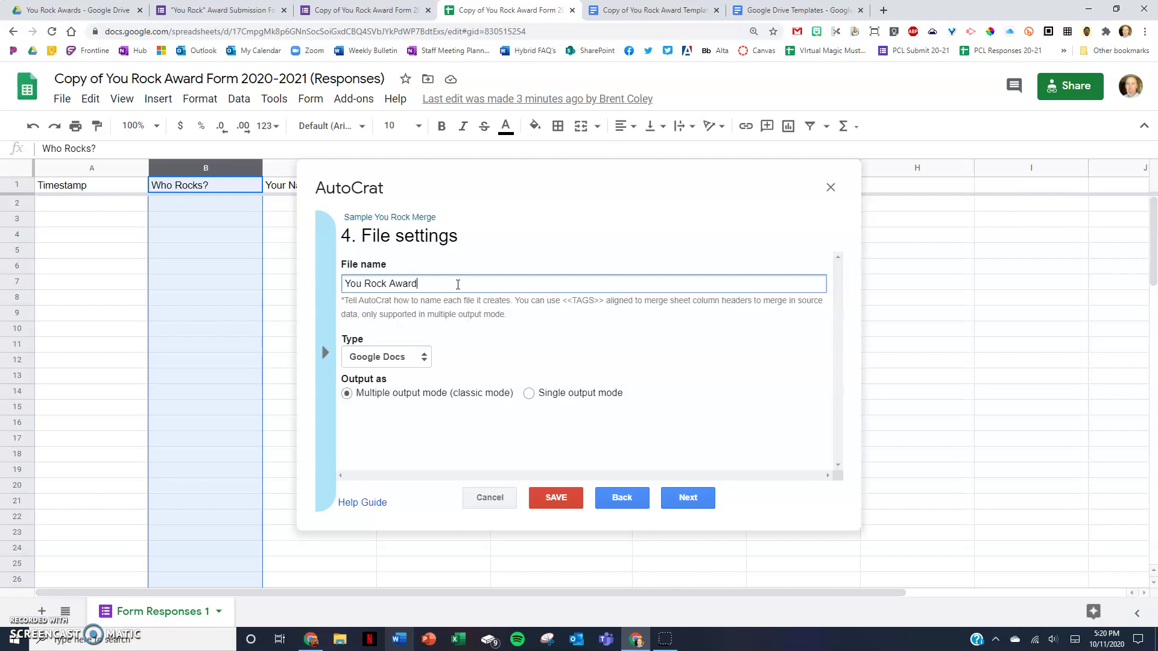
key("BackSpace")
key("BackSpace")
key("BackSpace")
key("BackSpace")
key("BackSpace")
key("BackSpace")
key("BackSpace")
key("BackSpace")
key("BackSpace")
key("BackSpace")
key("BackSpace")
key("BackSpace")
key("BackSpace")
key("BackSpace")
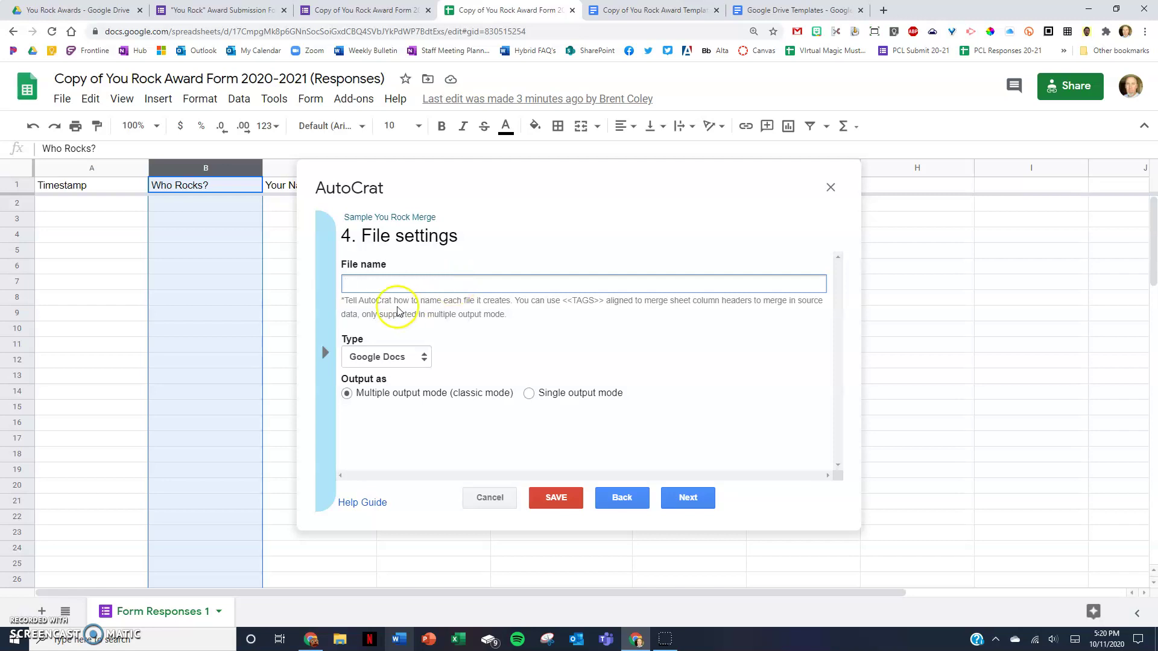
Enter "You Rock Award - " as the beginning of the merged file name
type("You Riock")
key("BackSpace")
key("BackSpace")
key("BackSpace")
key("BackSpace")
type("ock Award")
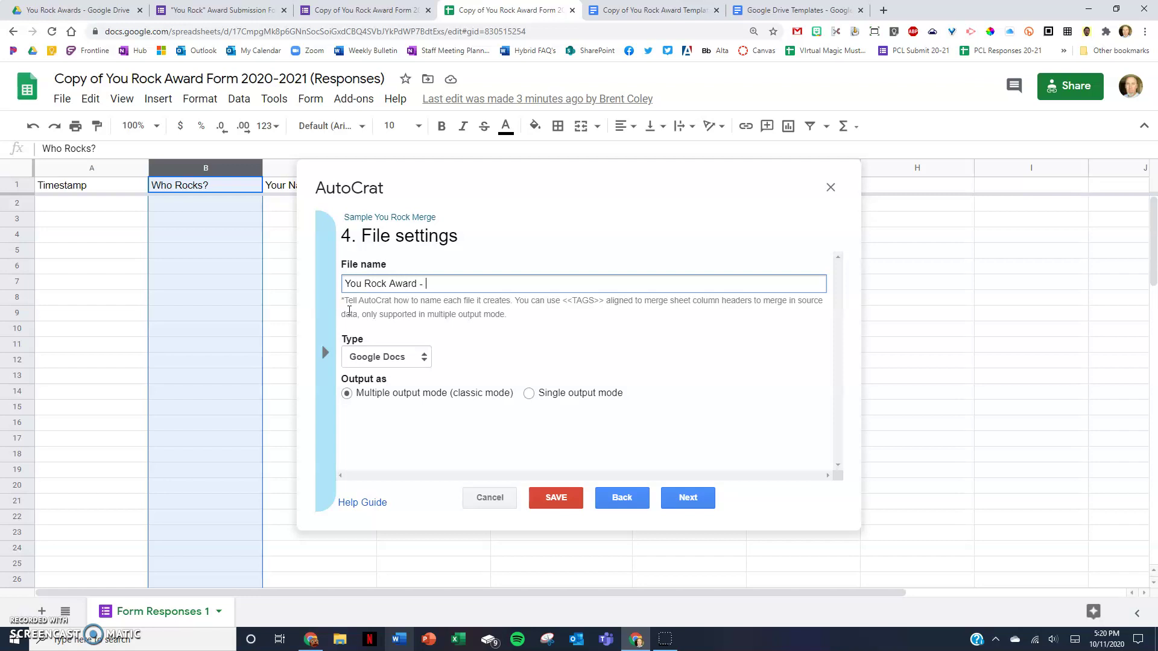
type(" -")
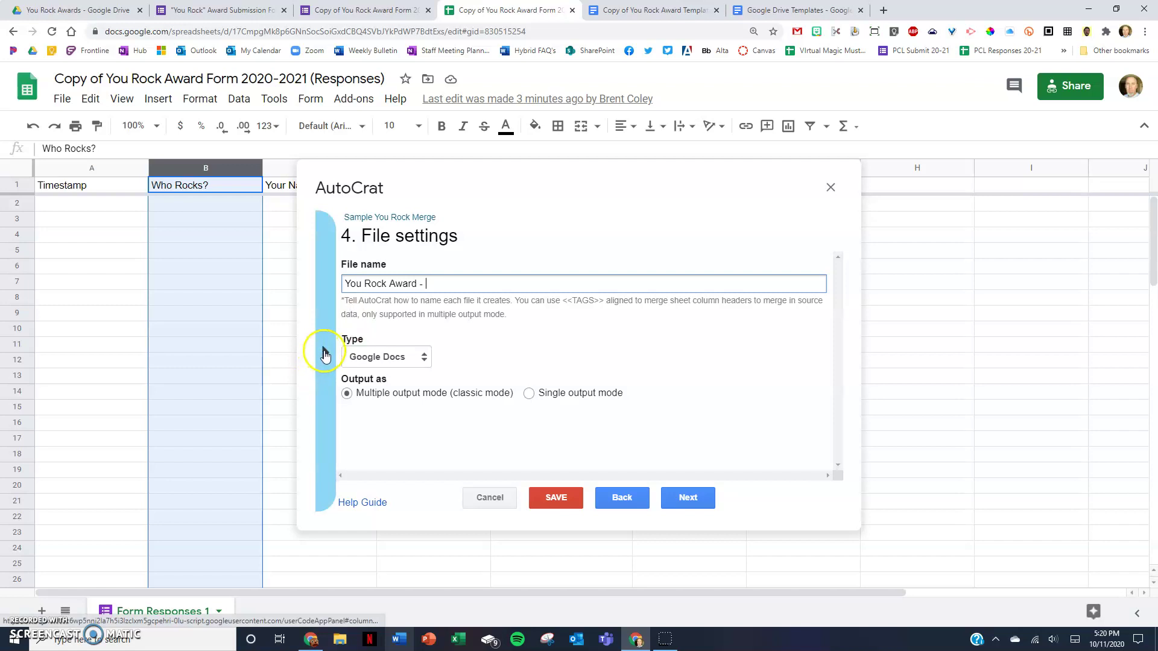
Append the <<Who Rocks?>> tag from the tag list to the merged file name, followed by a dash
left_click(324, 356)
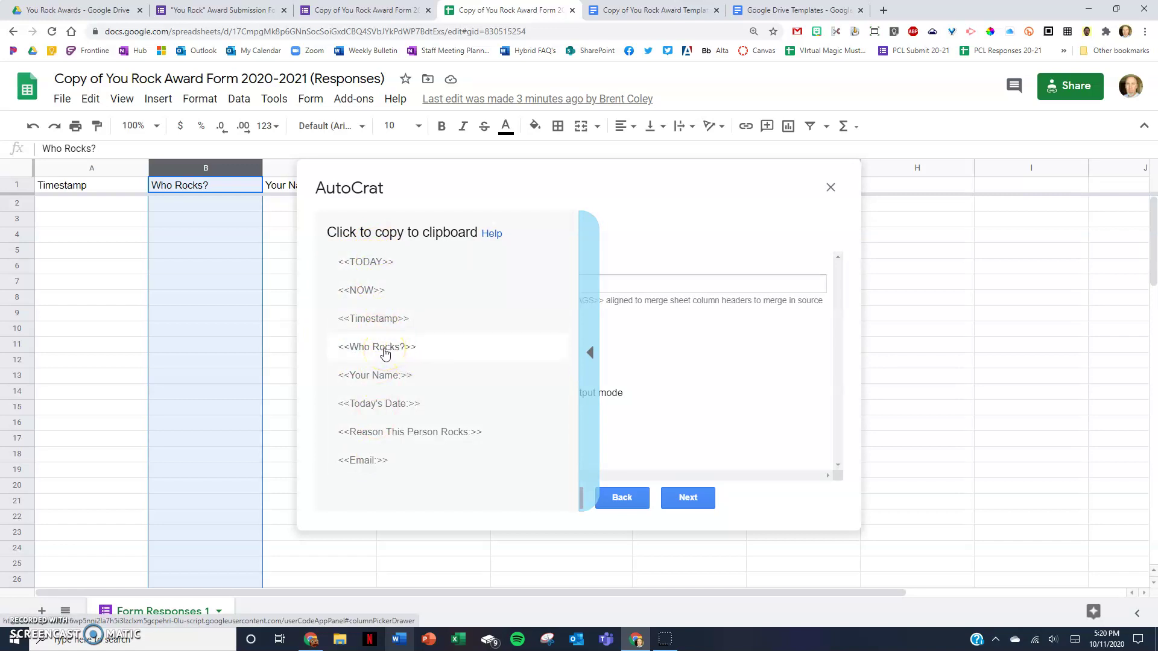
left_click(439, 287)
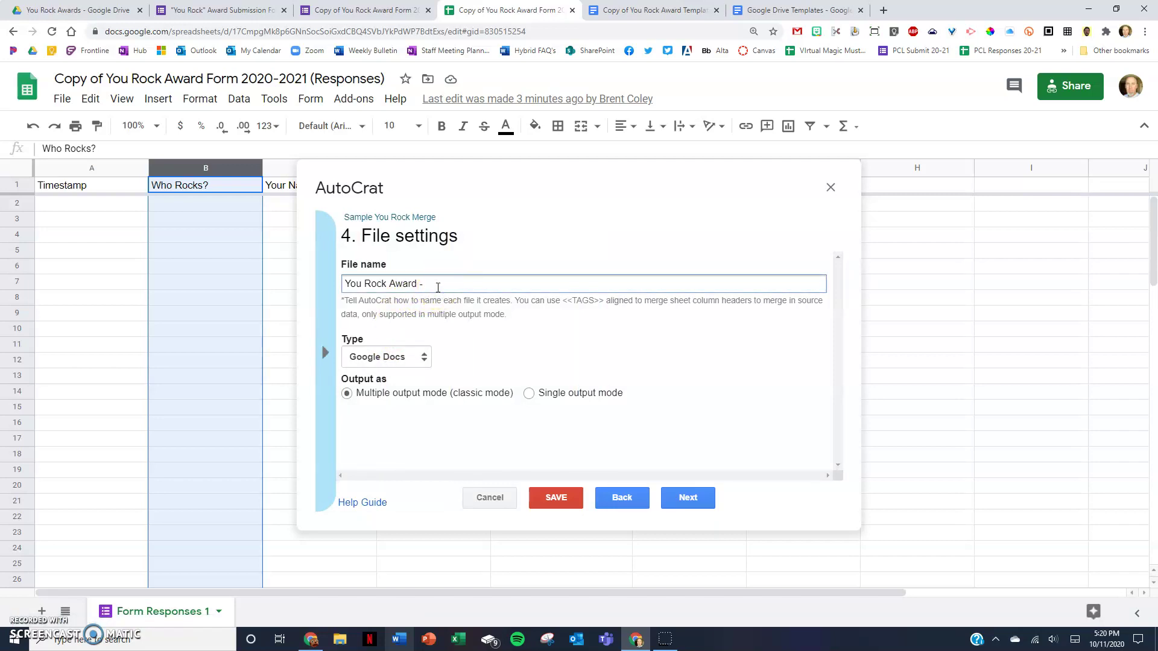
type("<<Who Rocks?>>")
left_click(459, 301)
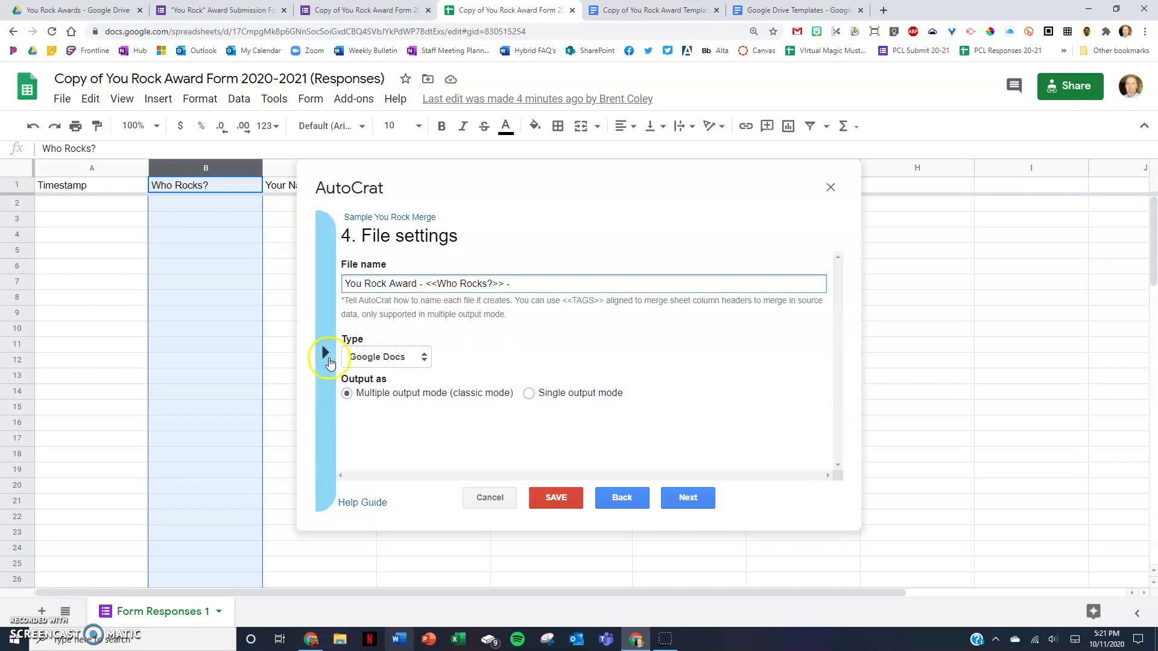
Copy the <<TODAY>> tag from the tag list and add it to the end of the merged file name
left_click(325, 353)
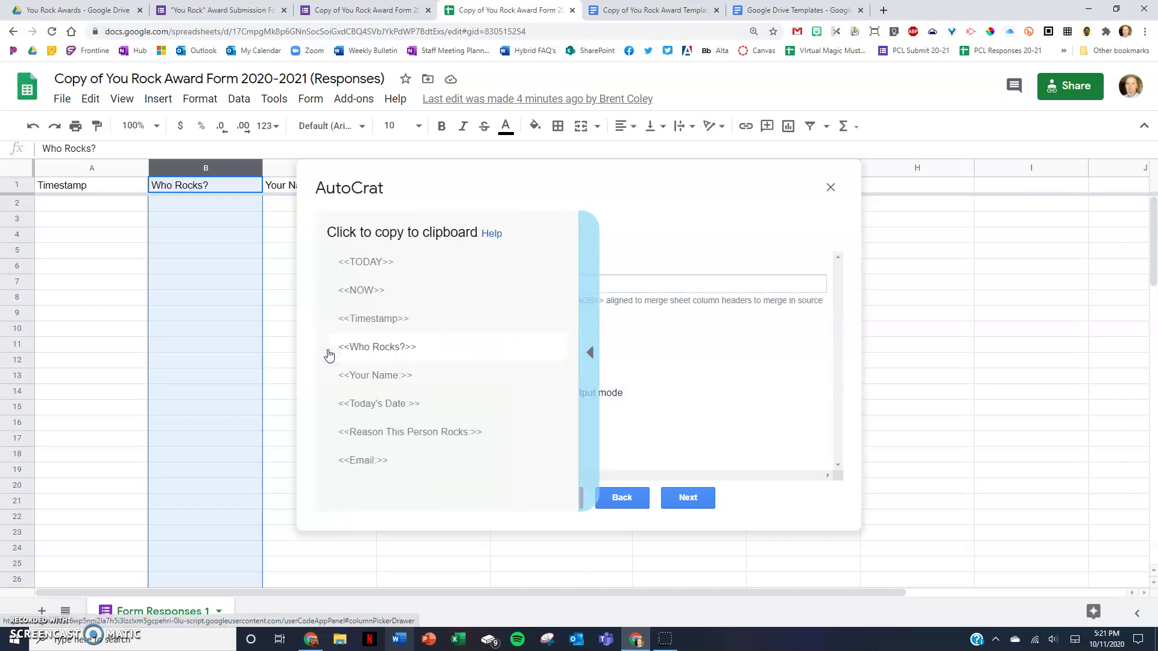
left_click(405, 267)
left_click(388, 292)
left_click(372, 266)
left_click(549, 284)
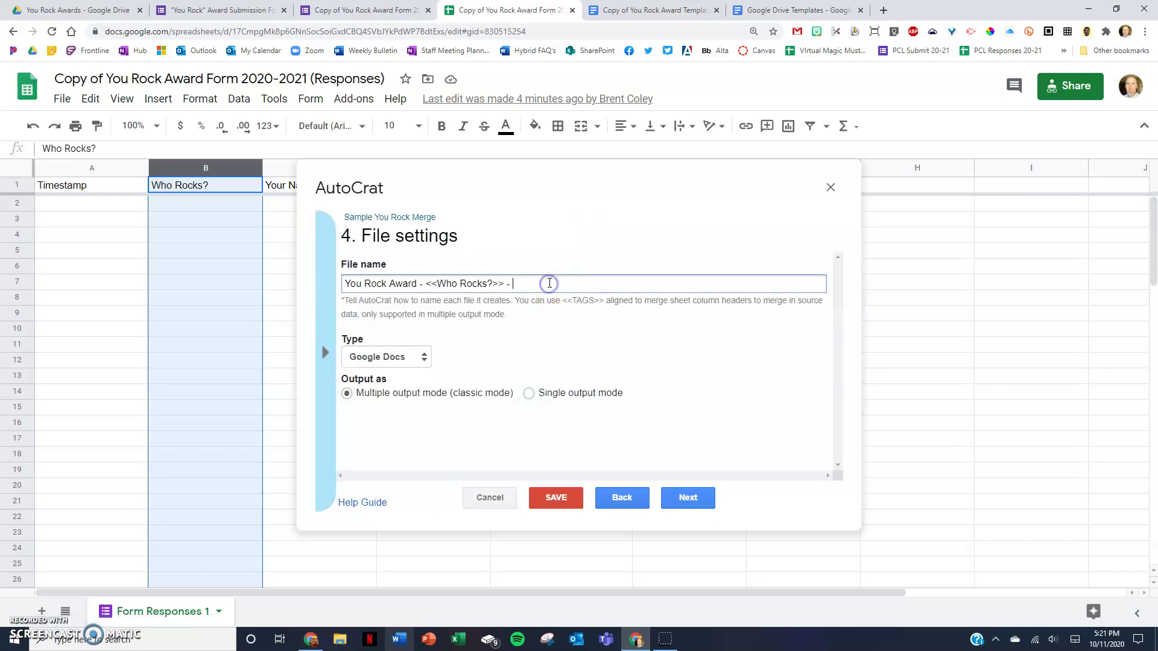
type("<<TODAY>>")
Set the merged file type to PDF, keeping multiple output mode, and continue to the destination folder settings
left_click(425, 358)
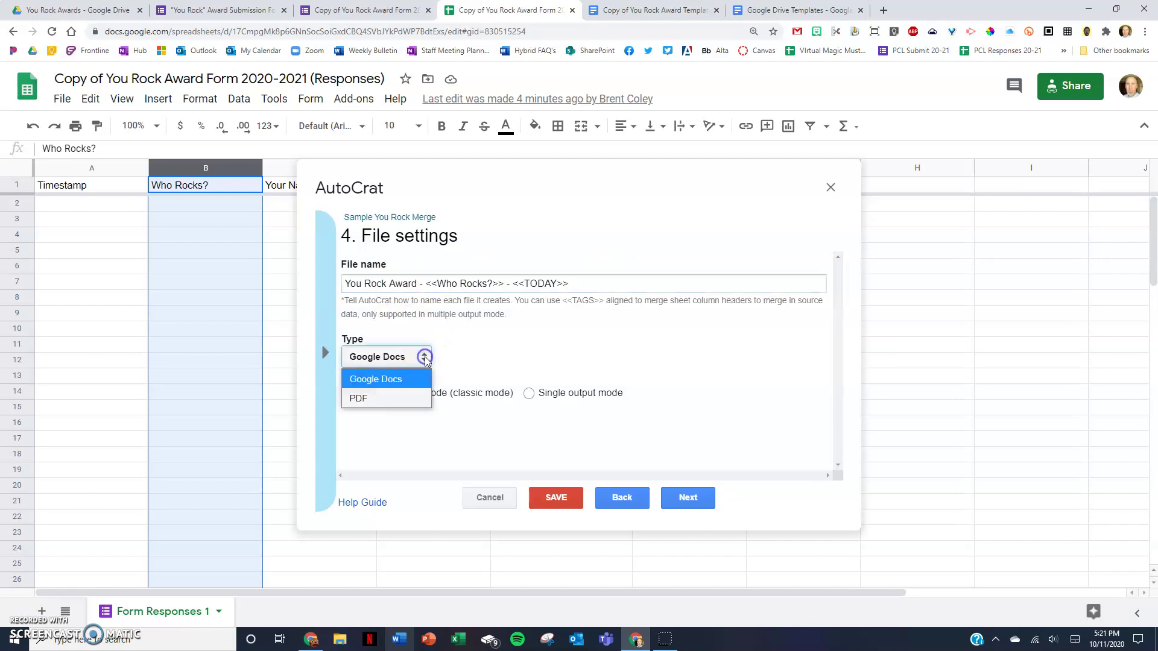
left_click(406, 397)
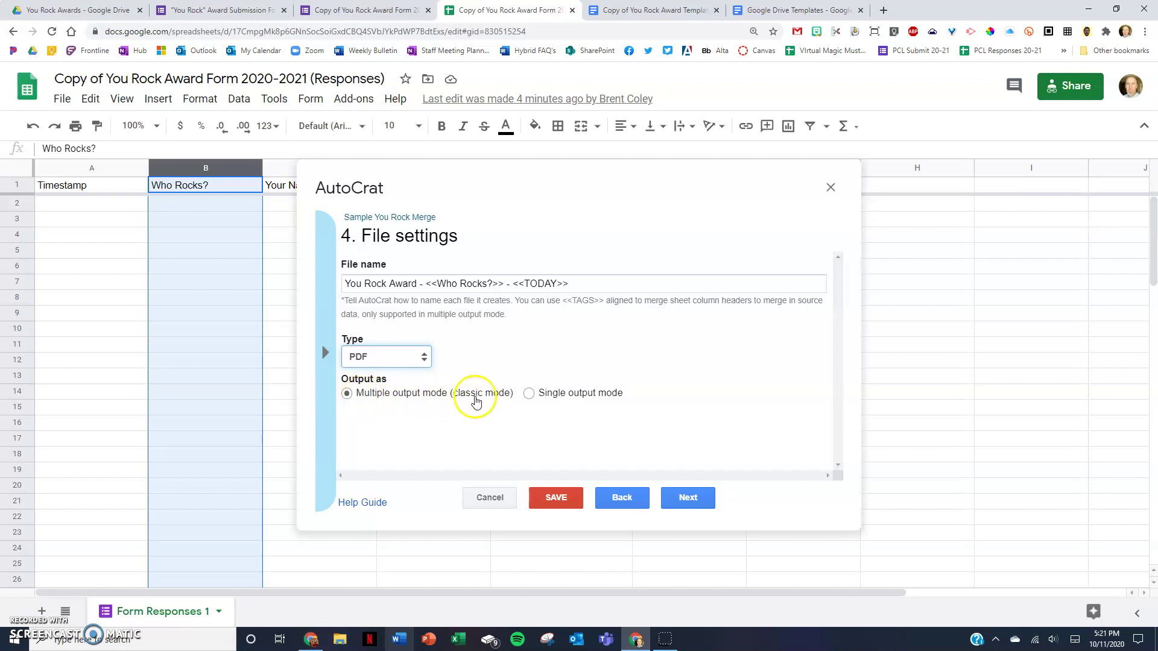
left_click(689, 498)
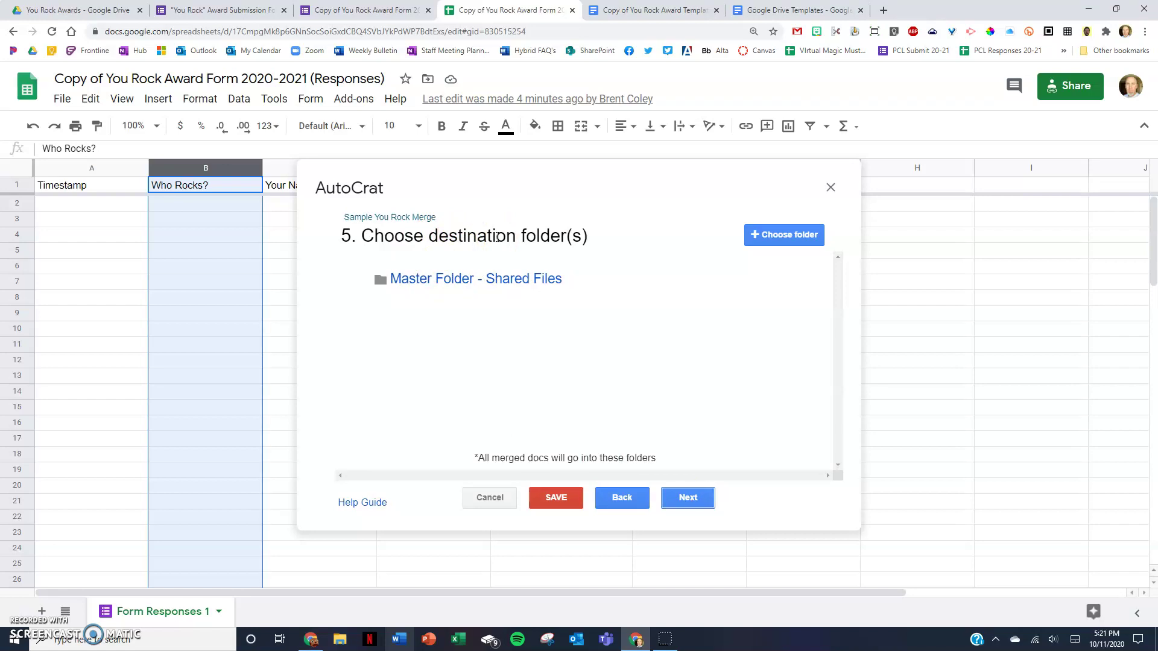
Add Sample You Rock Certificates as the destination folder and remove Master Folder - Shared Files
left_click(778, 235)
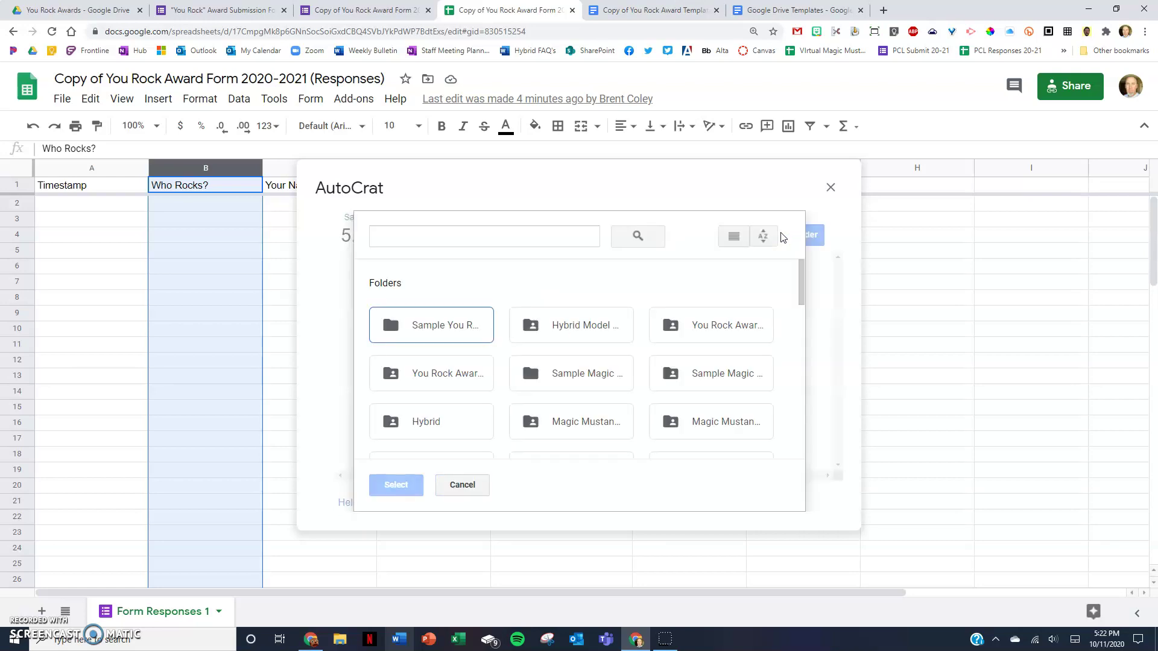
left_click(429, 328)
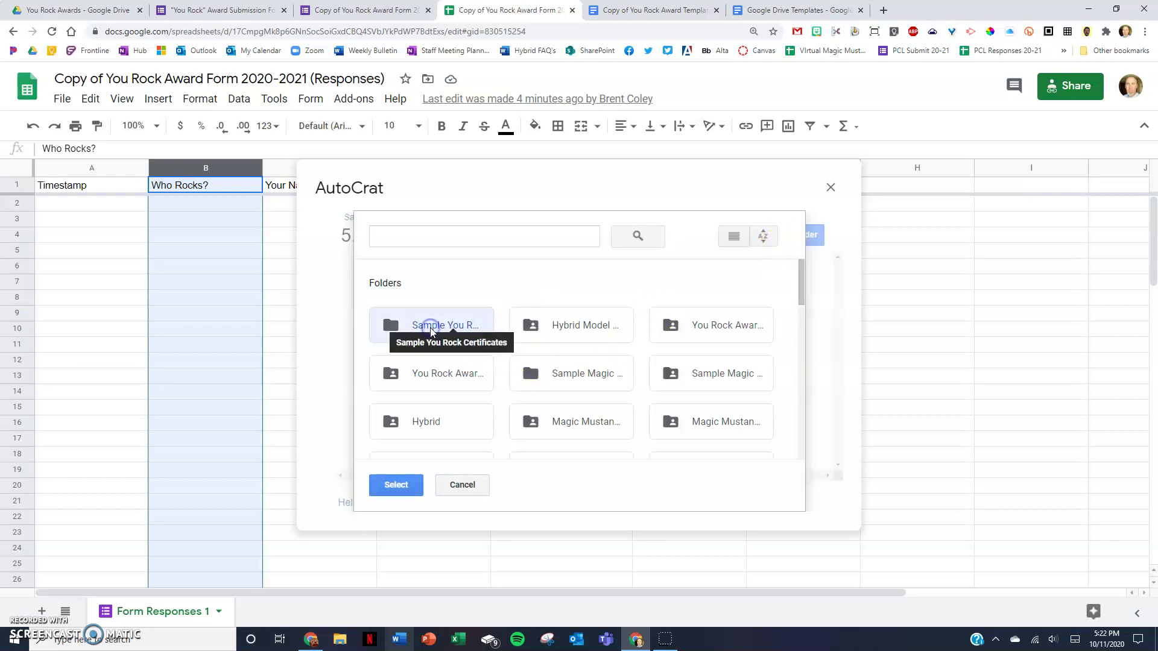
left_click(411, 498)
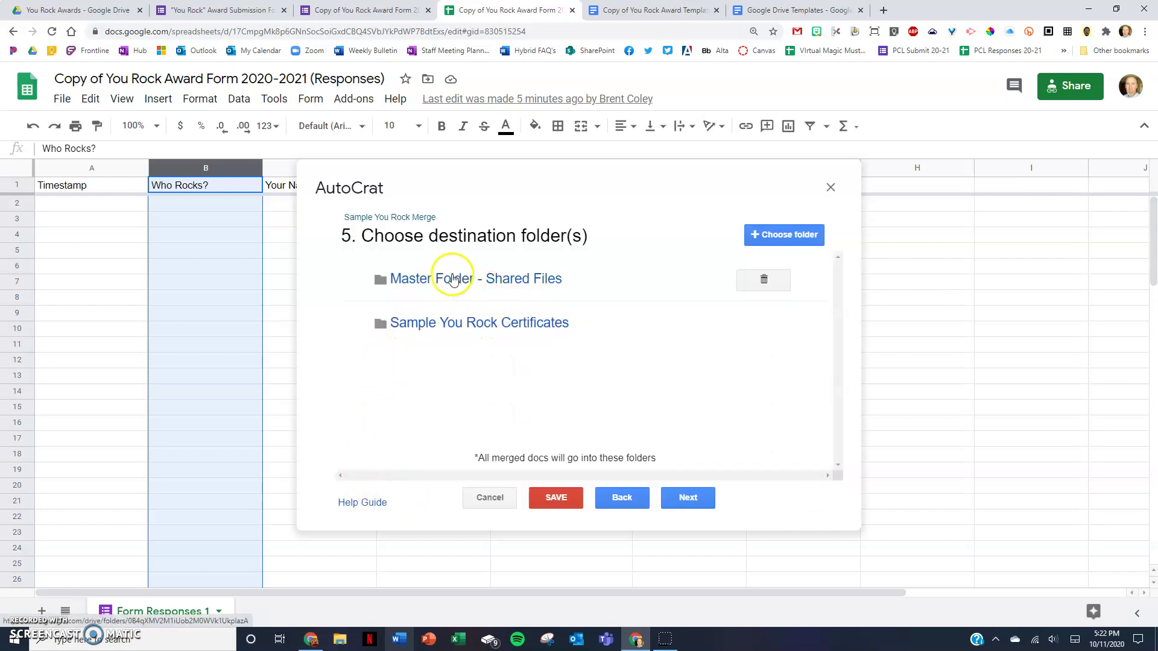
left_click(763, 281)
left_click(798, 339)
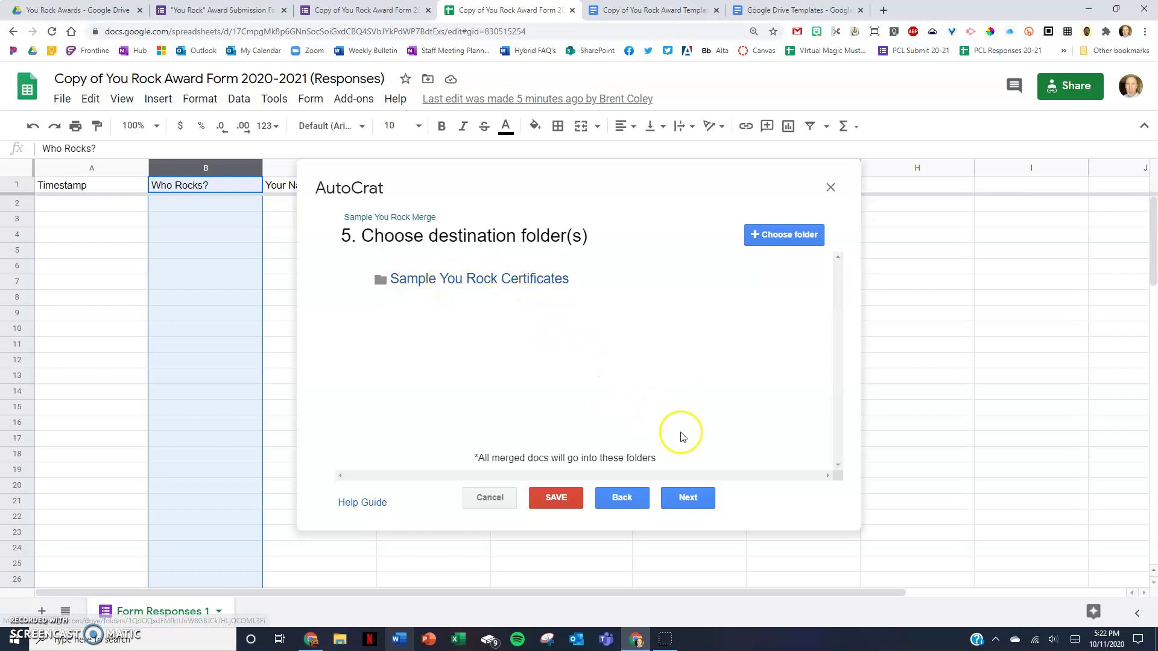
Skip the optional dynamic folder reference and continue to the document sharing and email settings
left_click(686, 500)
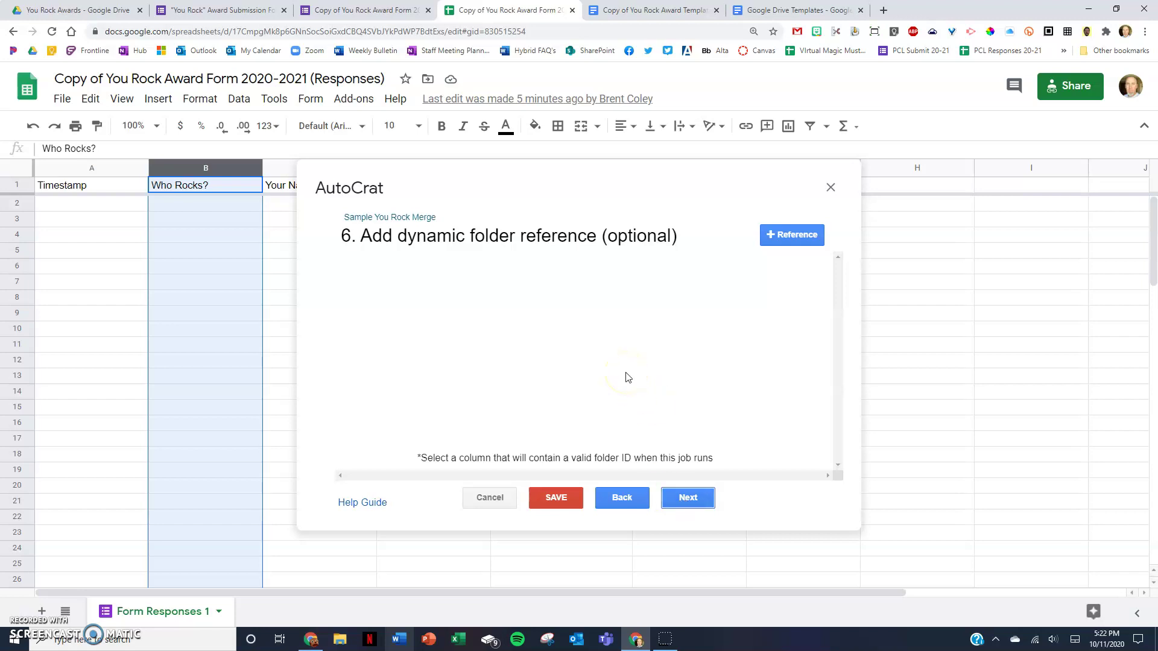
left_click(688, 498)
left_click(687, 497)
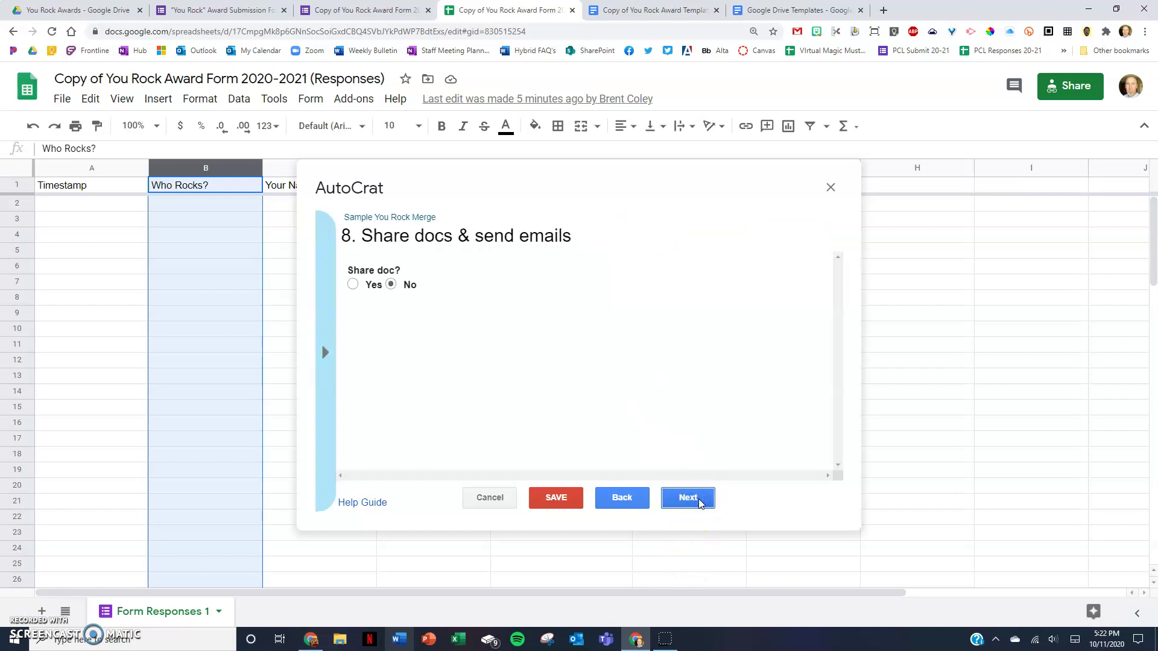
left_click(669, 570)
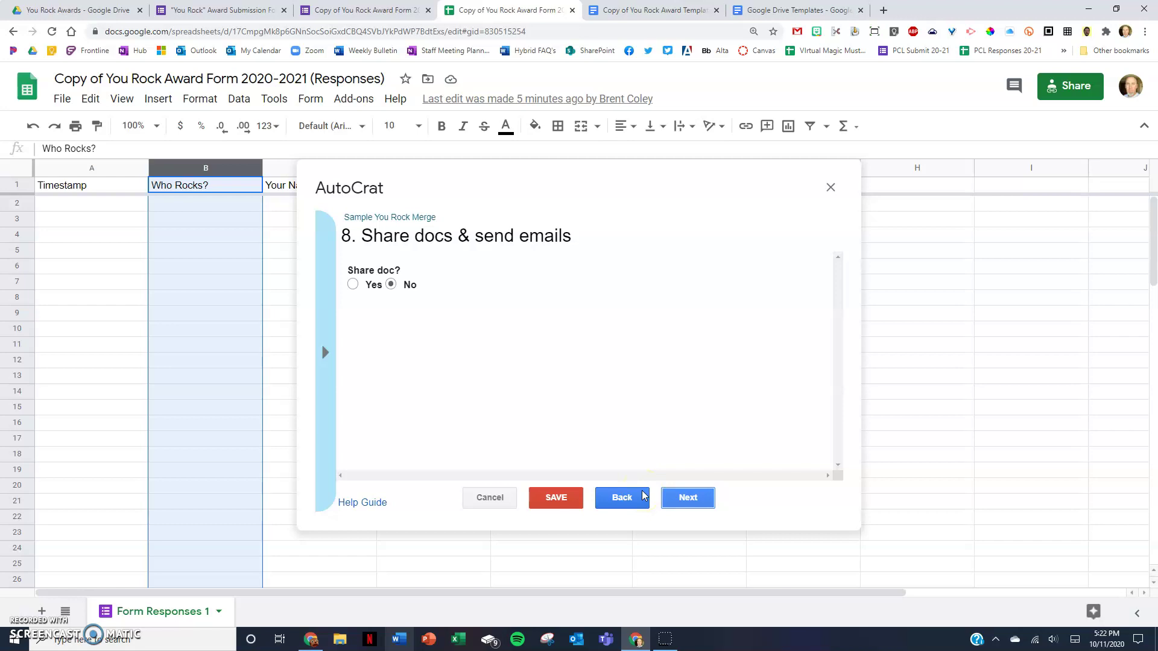
Turn on document sharing for the merge job, with the documents shared as PDF
left_click(354, 285)
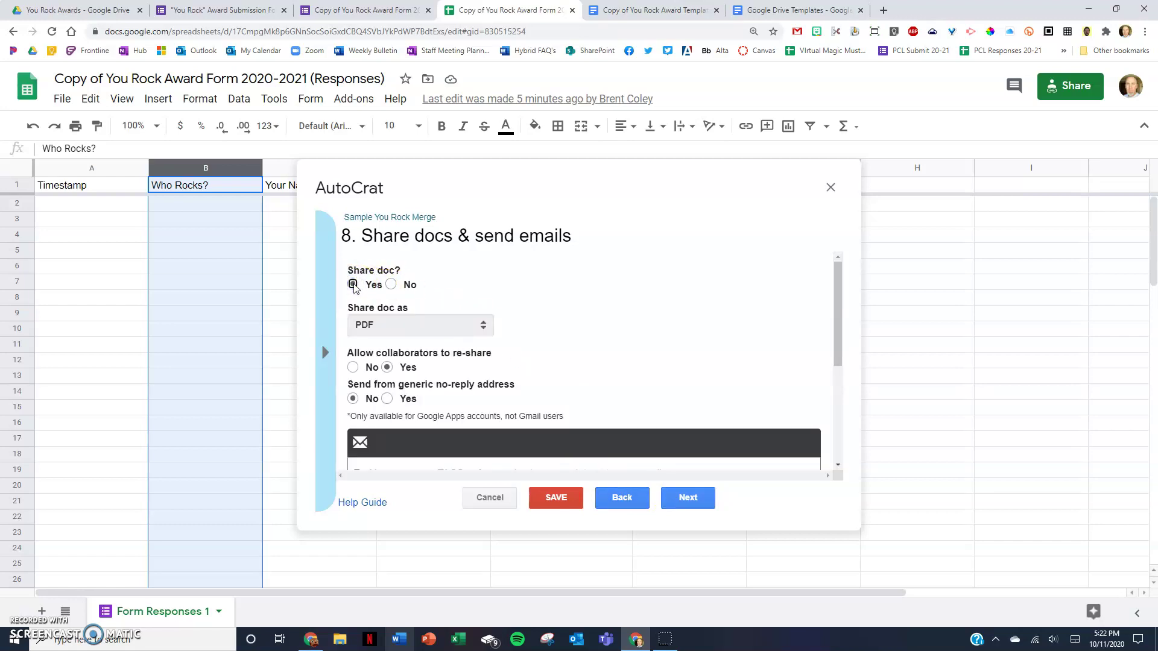
left_click(392, 286)
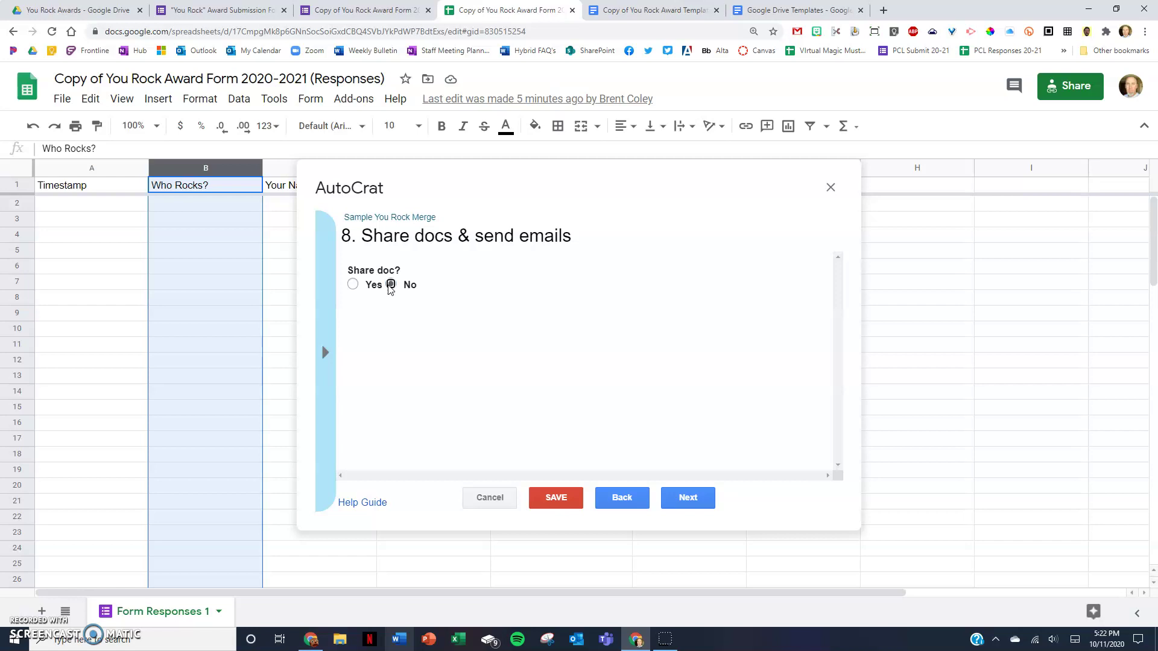
left_click(353, 285)
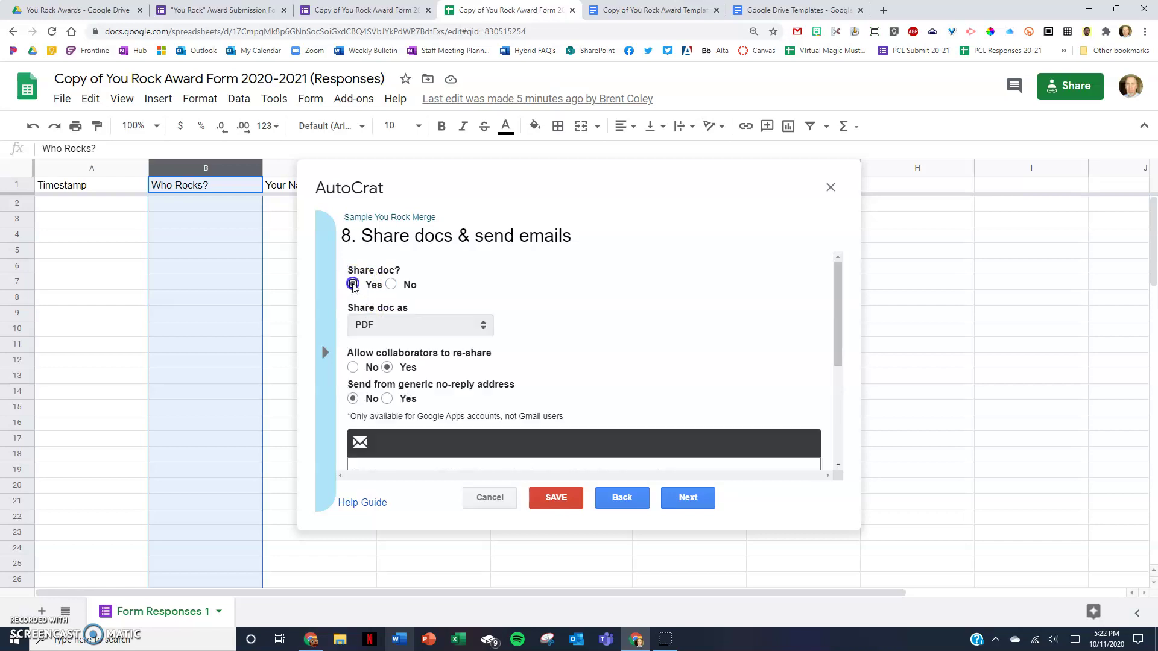
left_click(354, 285)
Copy the <<Email:>> tag from the tag list and enter it as the recipient of the merge email
scroll(573, 331, "down", 1)
scroll(573, 330, "down", 2)
scroll(545, 326, "up", 2)
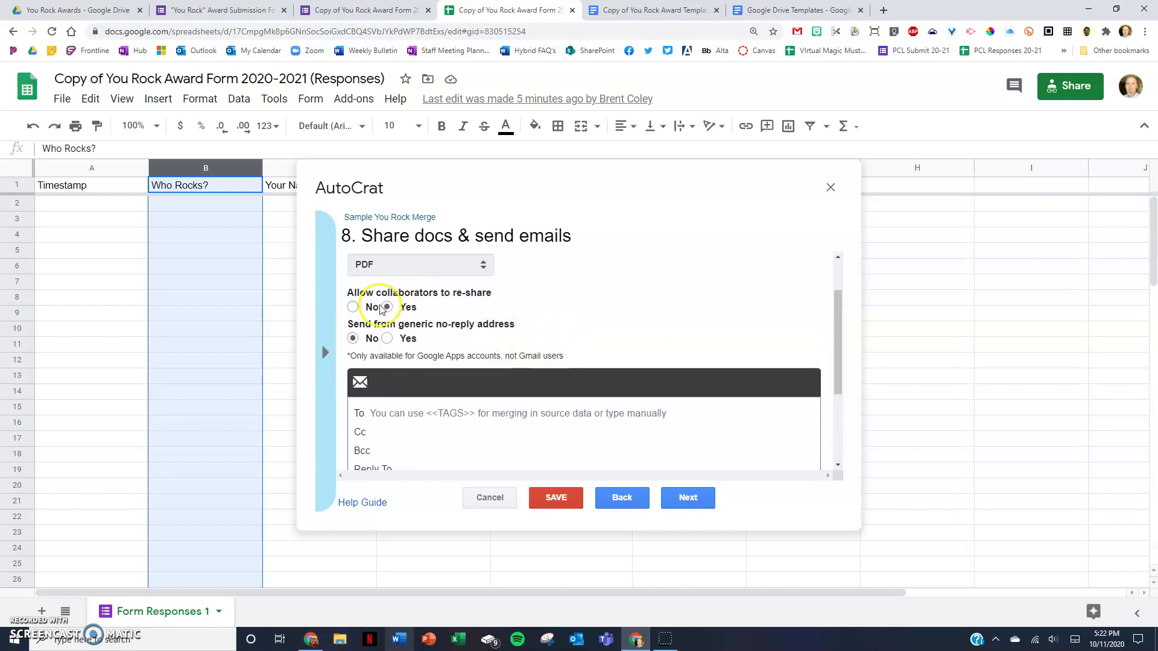
scroll(465, 348, "down", 2)
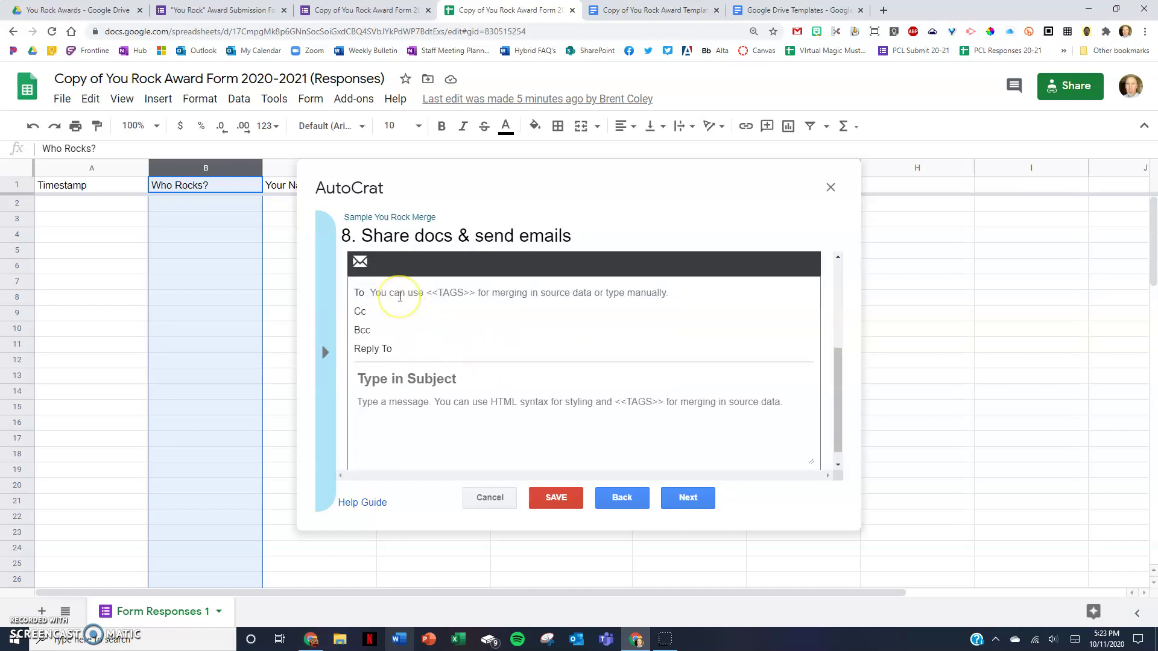
left_click(400, 297)
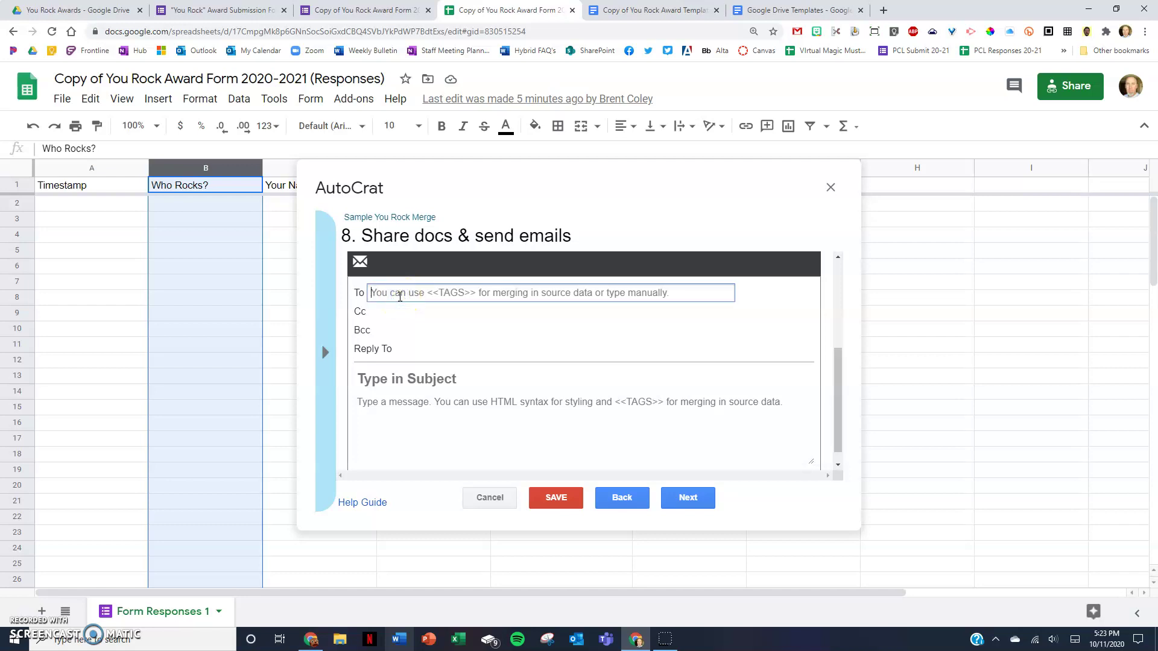
left_click(326, 354)
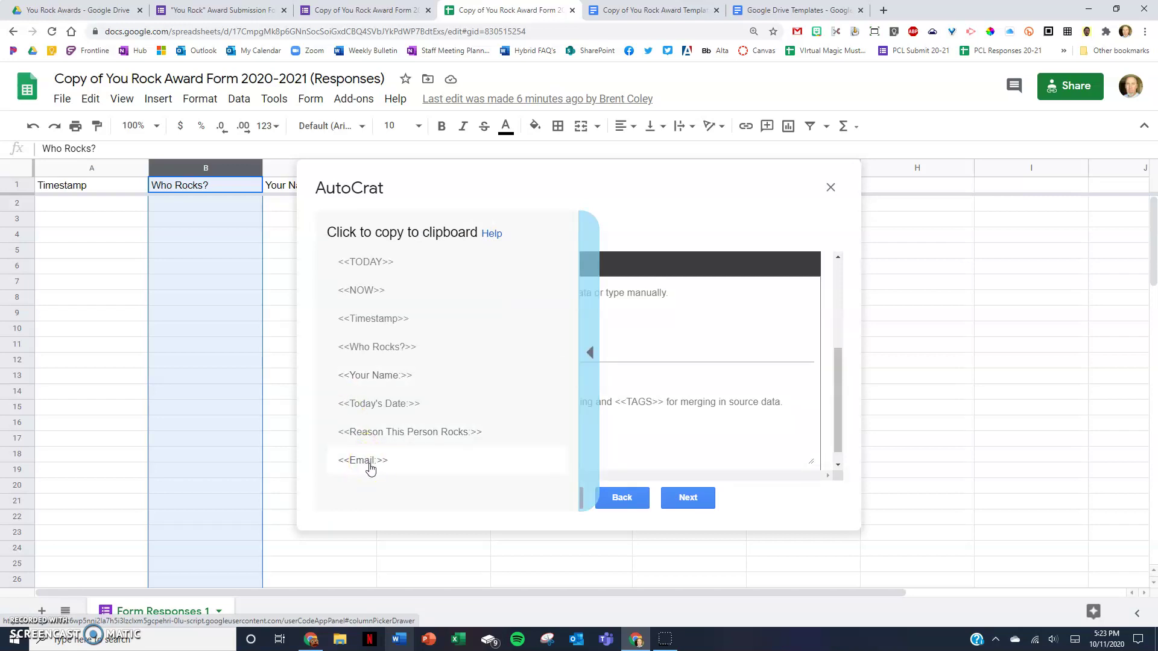
left_click(370, 464)
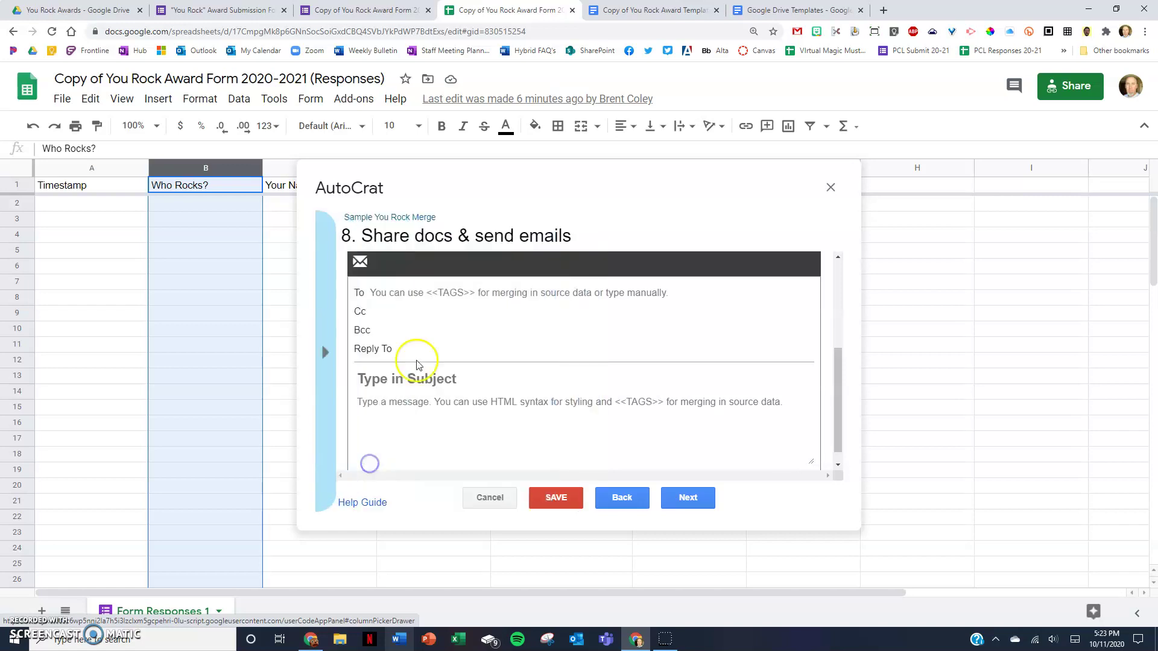
left_click(420, 292)
type("<<Email:>>")
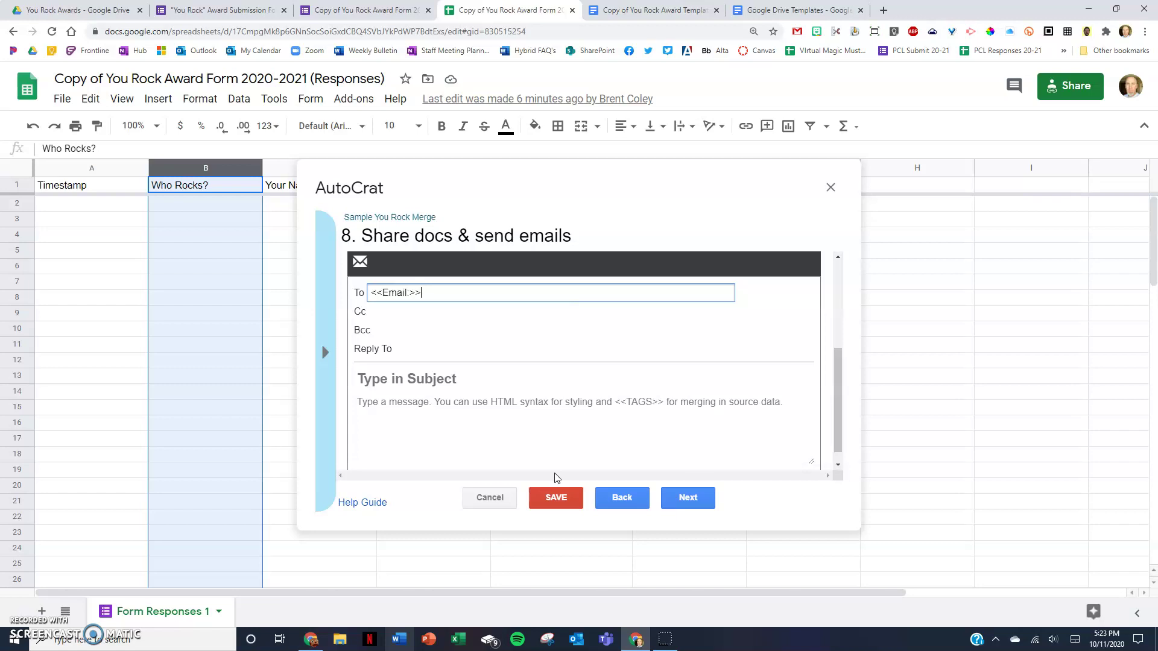
left_click(380, 314)
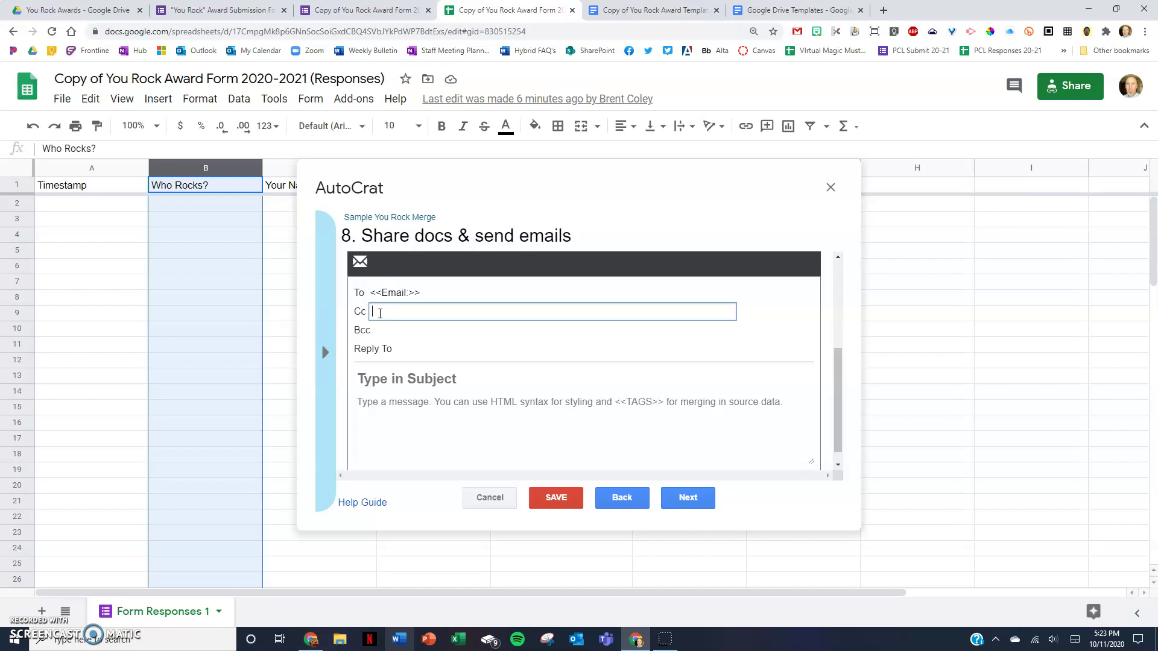
left_click(394, 292)
Begin the email subject with "You Rock Award - <<Who Rocks?>> -", copying the name tag from the tag list
left_click(392, 378)
type("Yo")
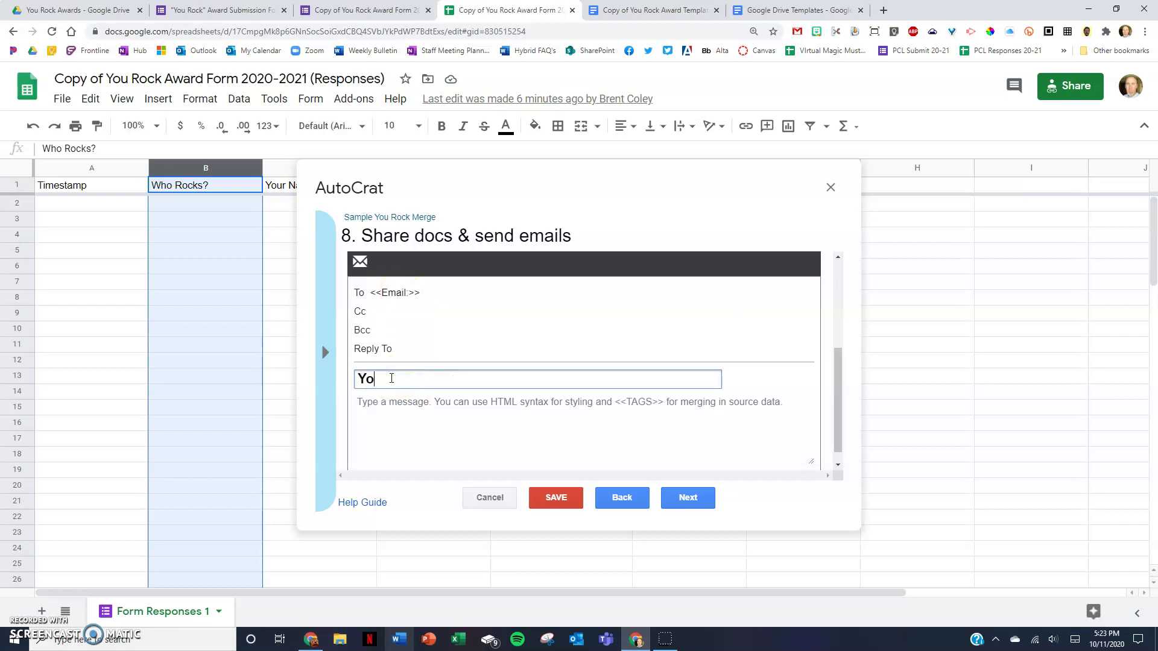
type("u Rock Award -")
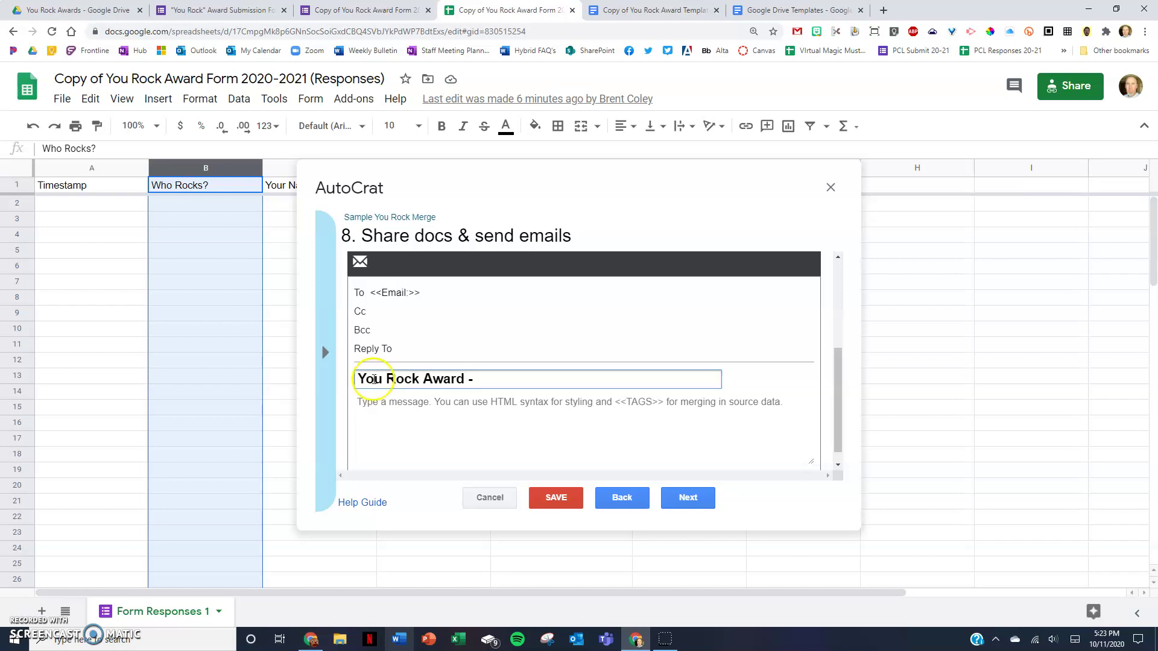
left_click(325, 353)
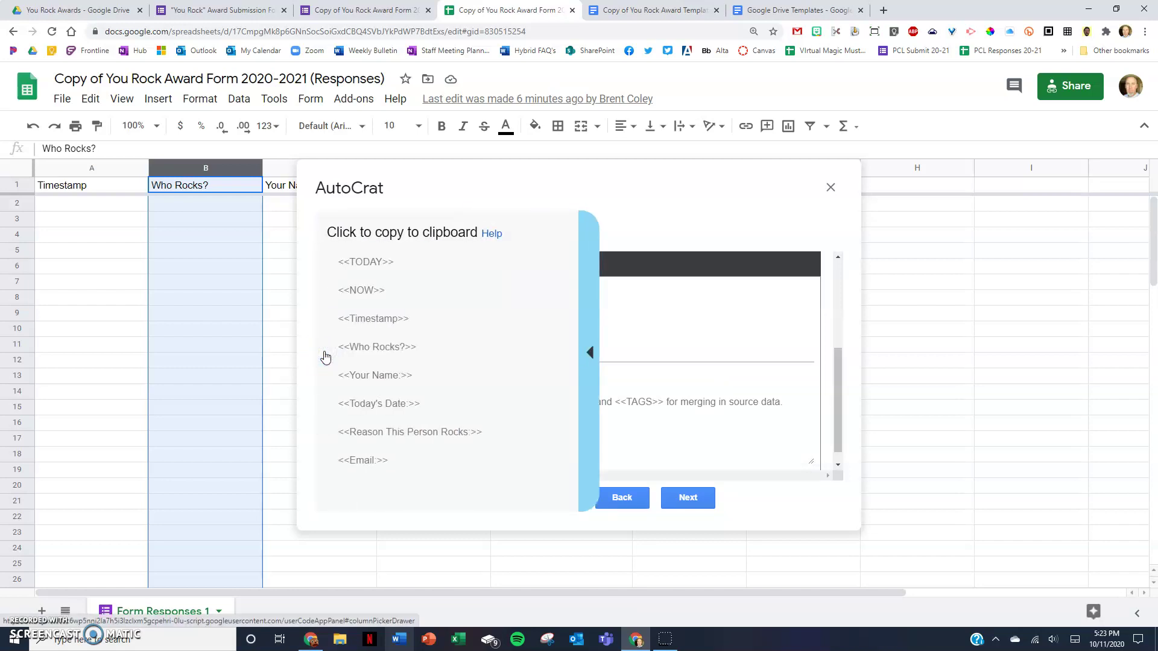
left_click(355, 347)
key("ctrl+c")
left_click(512, 384)
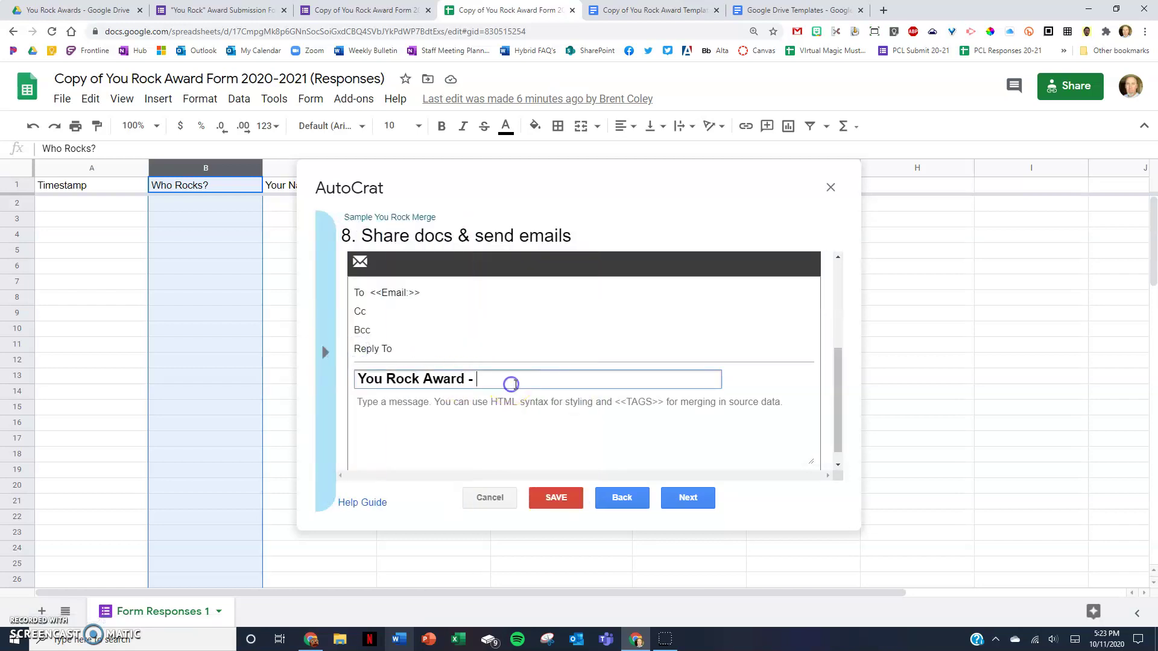
key("ctrl+v")
type("-")
Copy the <<TODAY>> tag from the tag list and add it to the end of the email subject
left_click(325, 352)
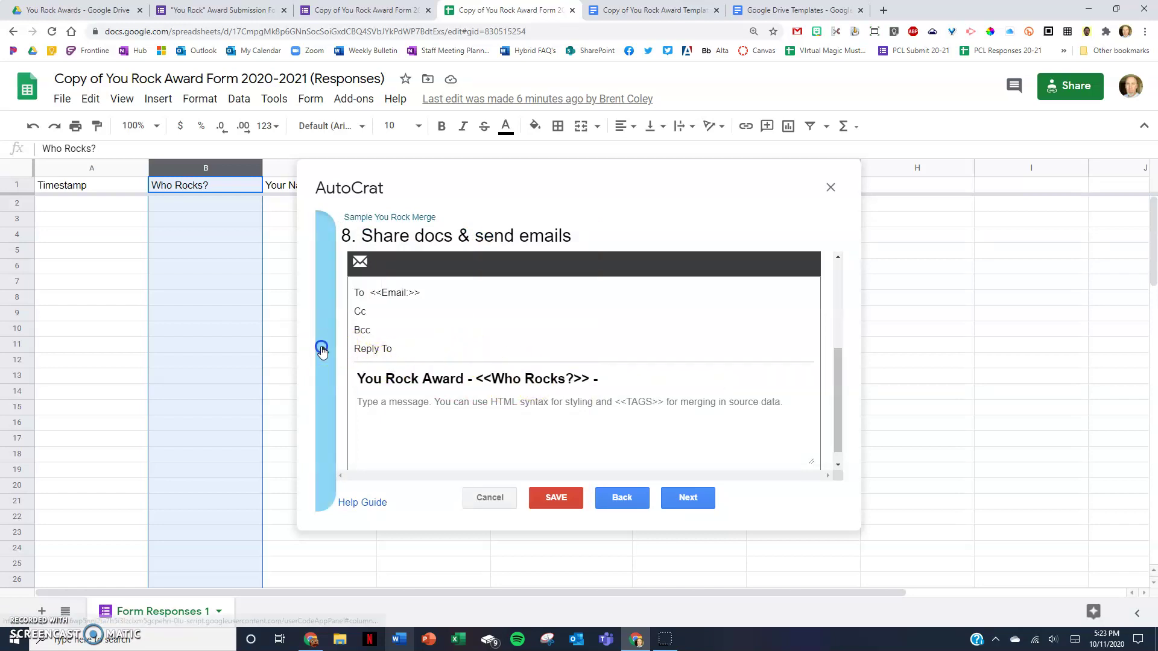
left_click(364, 261)
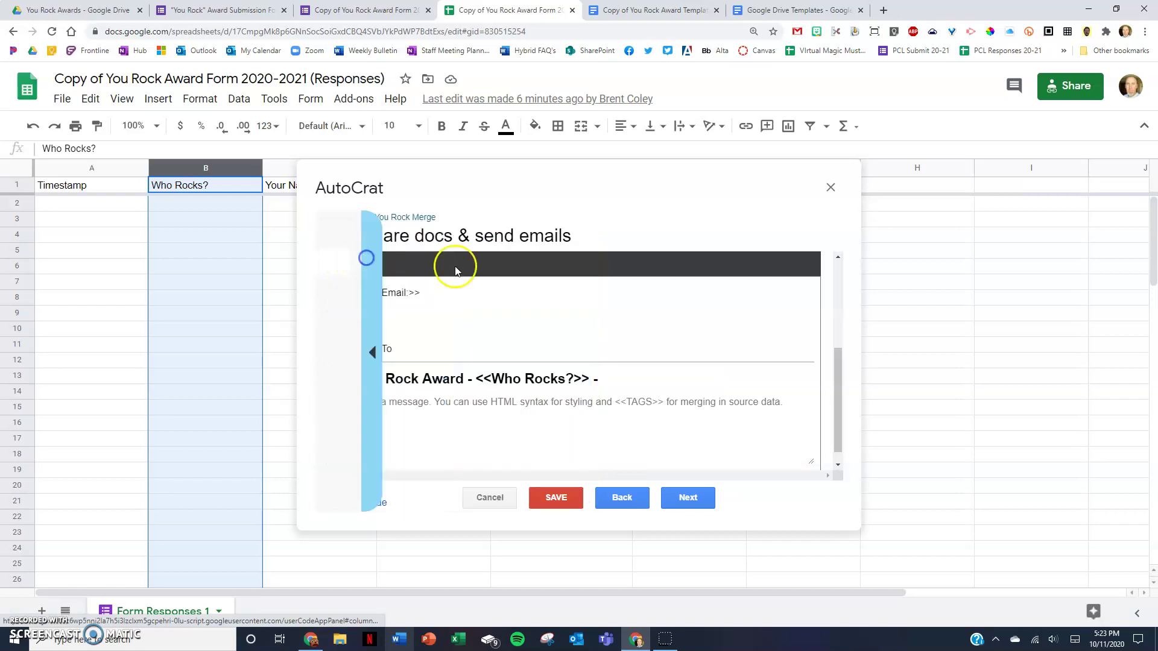
left_click(674, 382)
type("<<TODAY>>")
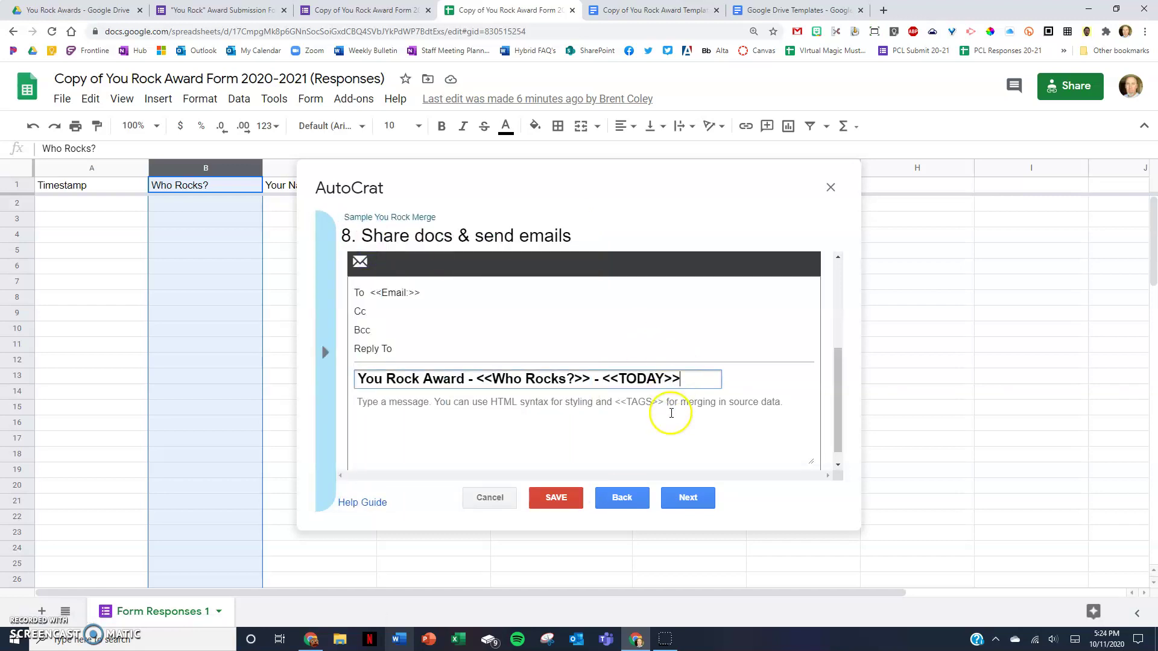
Enter the email message "Congrats! You got a "You Rock" Award!" and continue to the job triggers
left_click(551, 402)
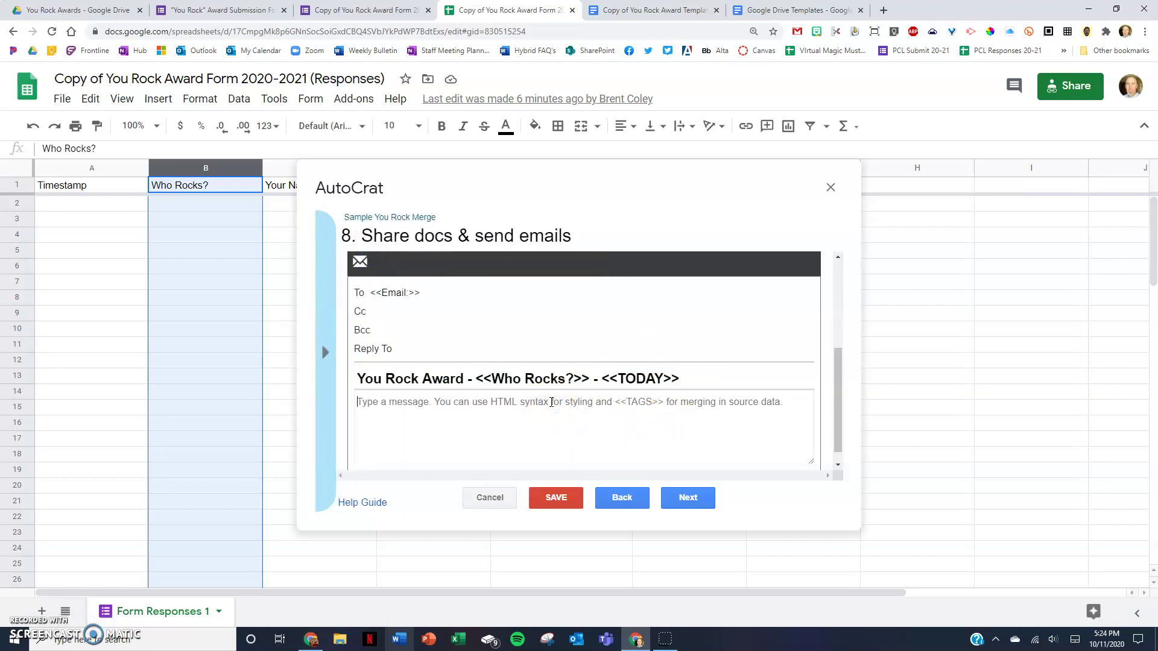
type("Congrats! You got a")
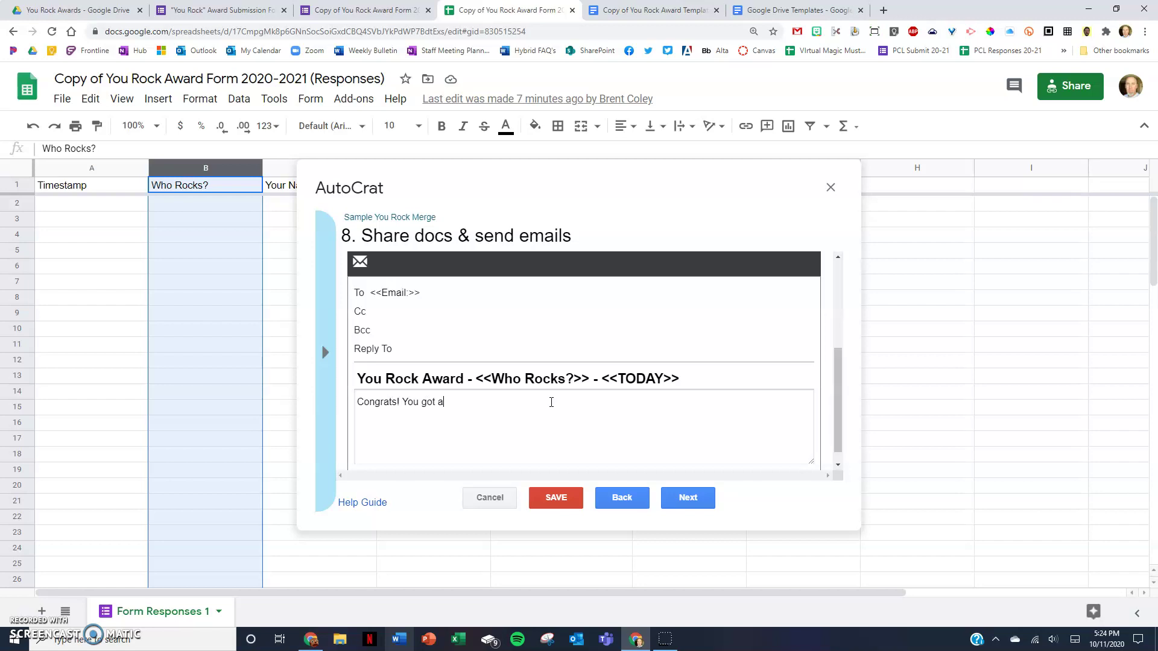
type(" \"You Rock\" Award!")
left_click(699, 493)
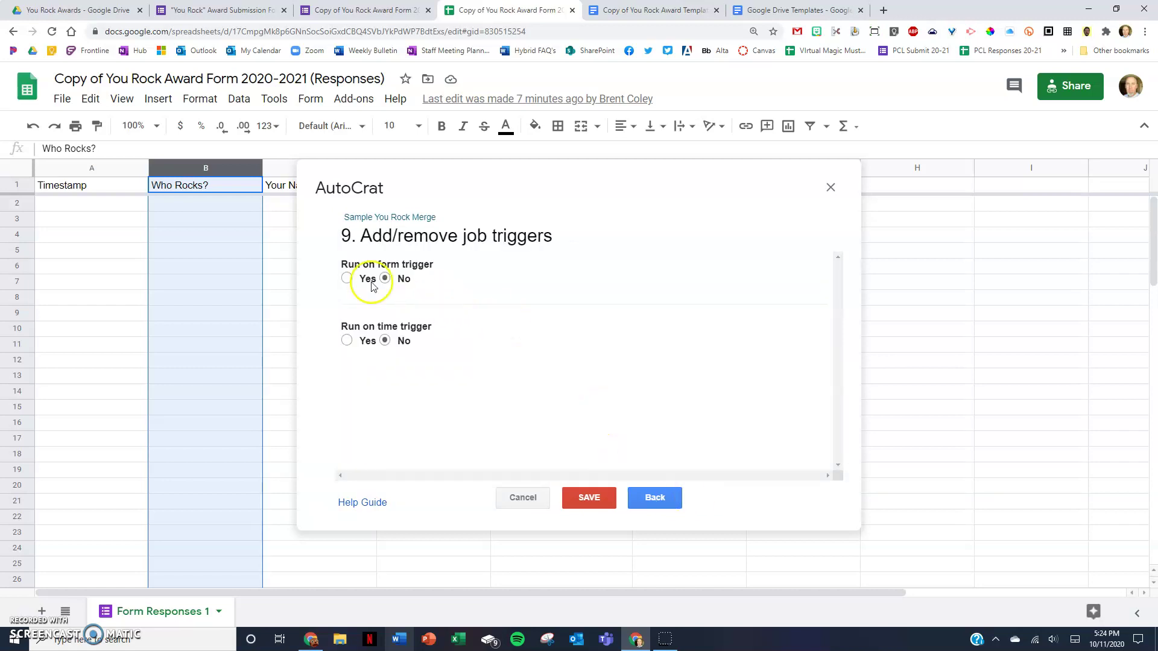
Set the job to run on form trigger, confirm enabling triggers for the project, and save the merge job
left_click(347, 279)
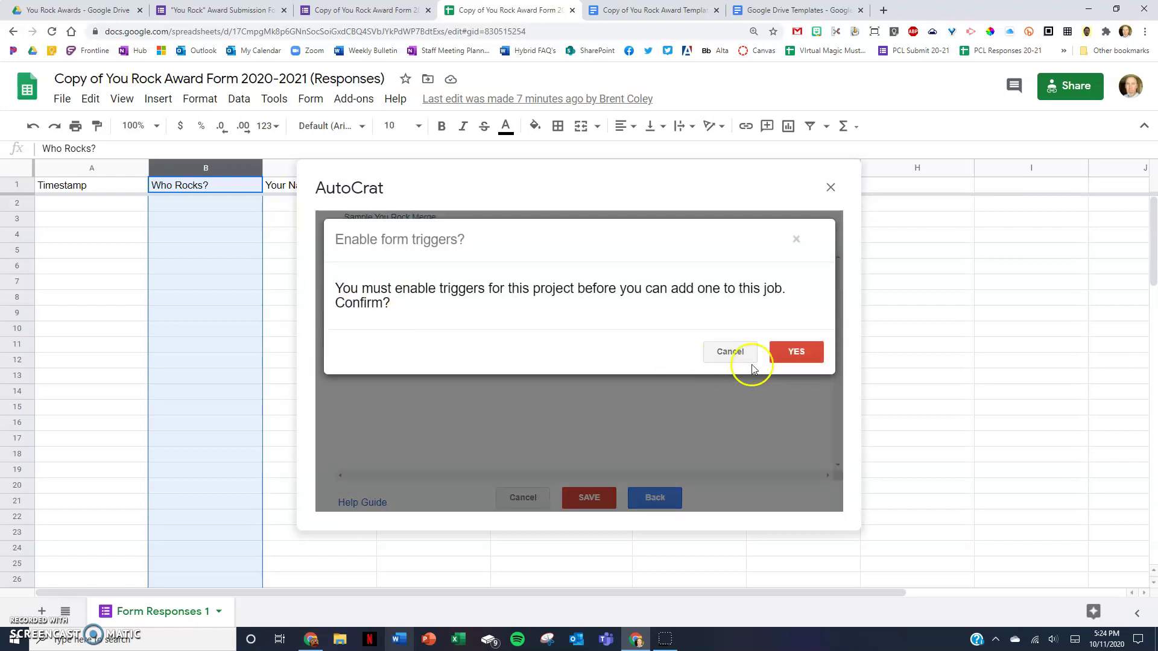
left_click(785, 353)
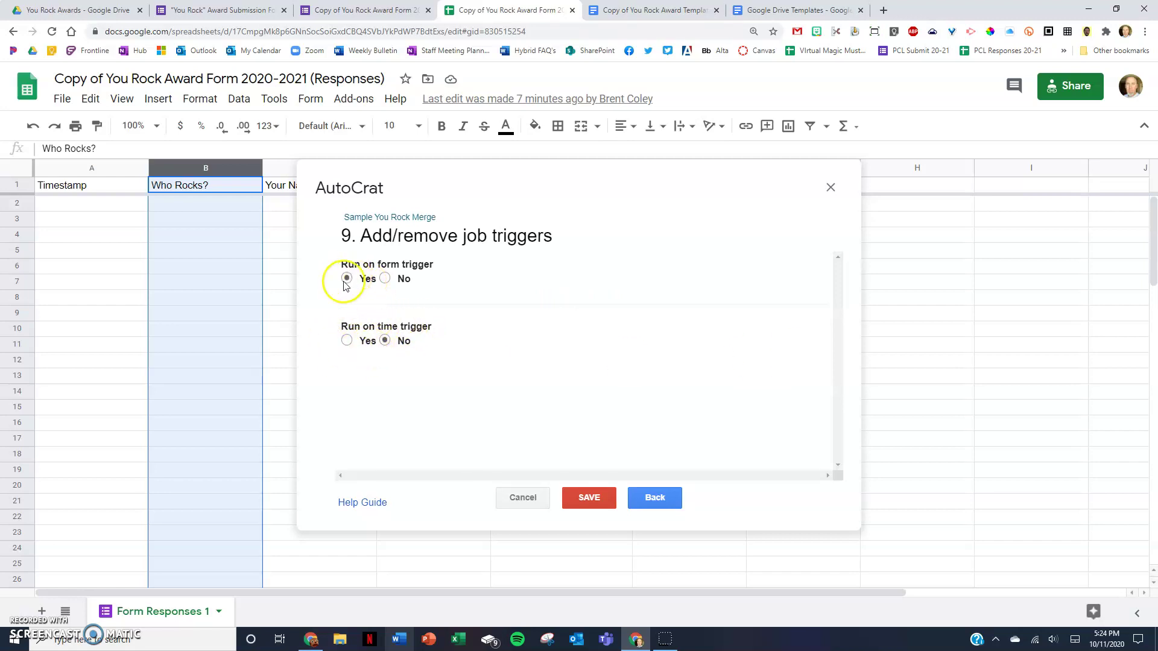
left_click(587, 498)
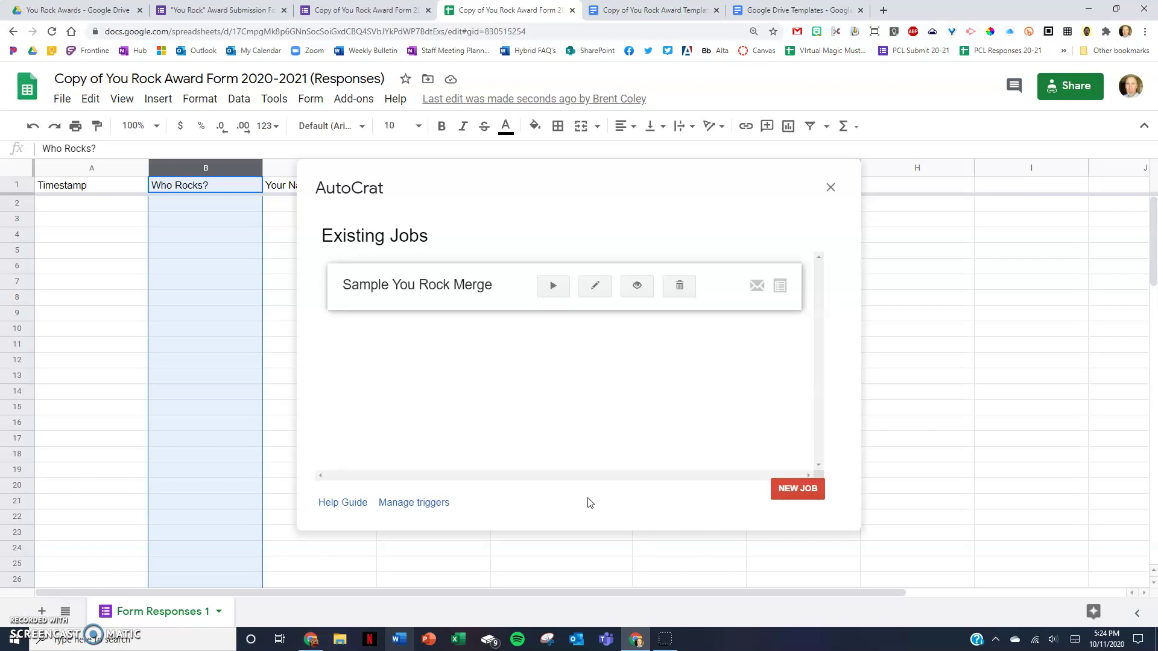
Close the AutoCrat window and bring up the live "You Rock" Award Submission Form
left_click(831, 187)
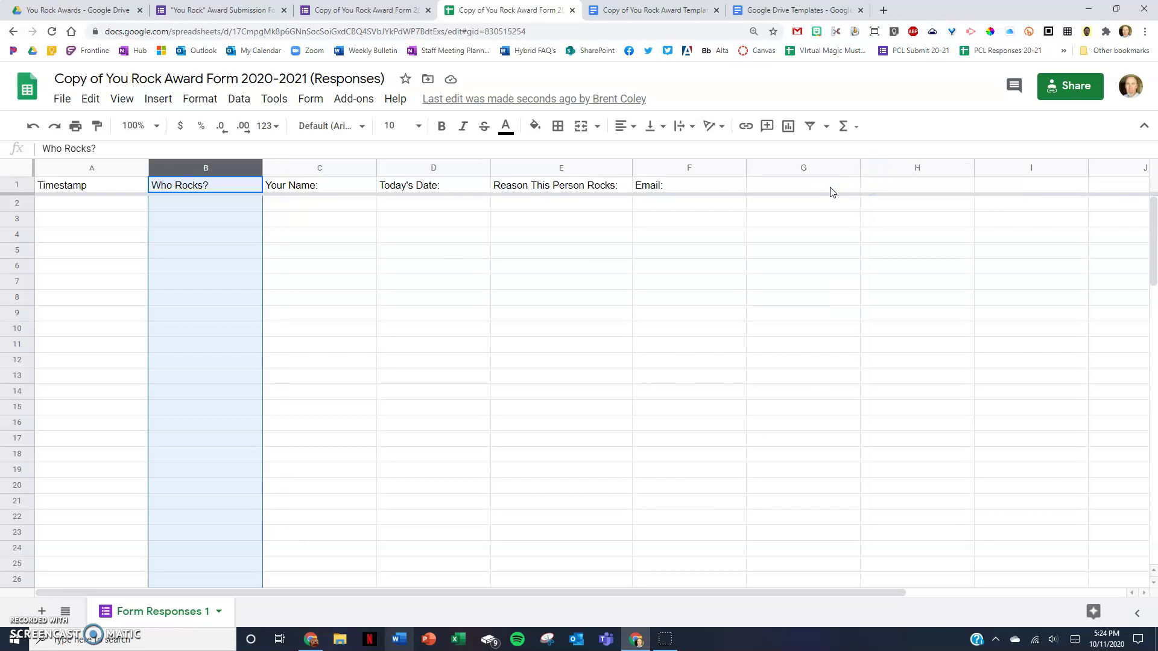
left_click(217, 10)
left_click(406, 490)
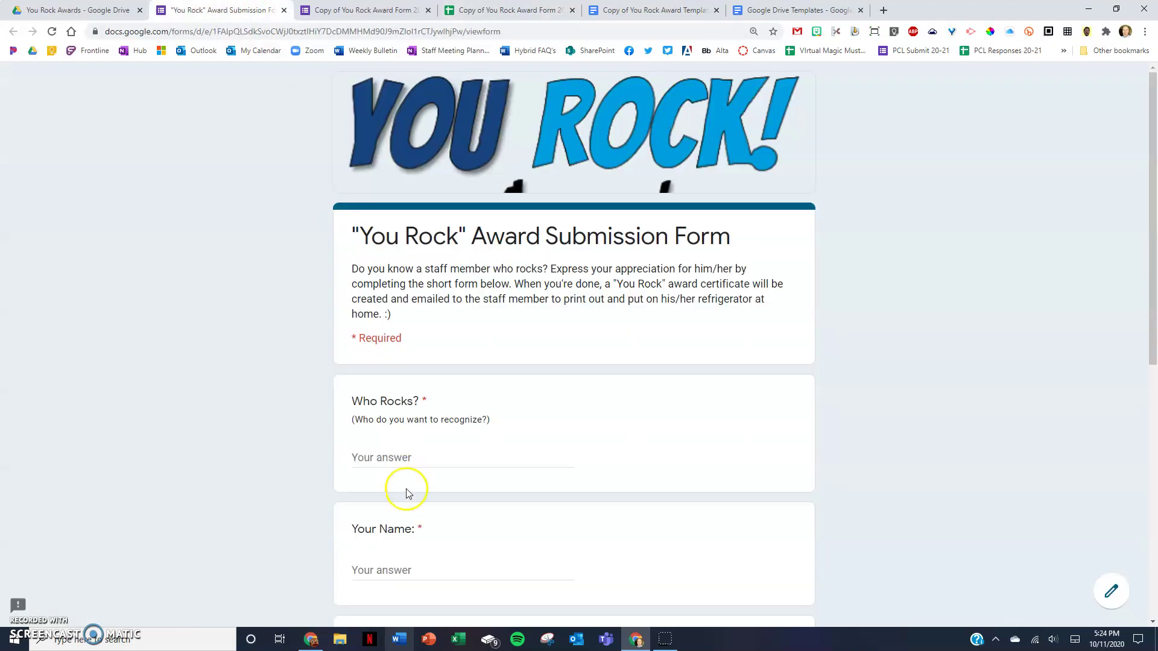
Fill in the name of the staff member to recognize and the submitter's full name in the form
left_click(385, 458)
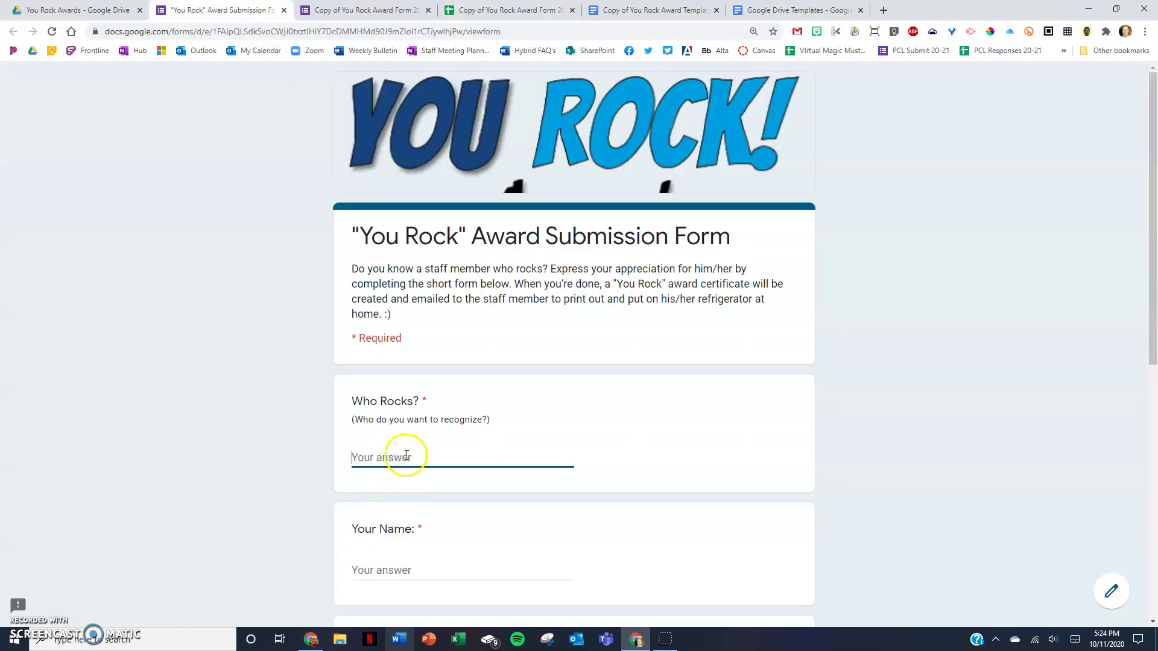
scroll(408, 458, "down", 2)
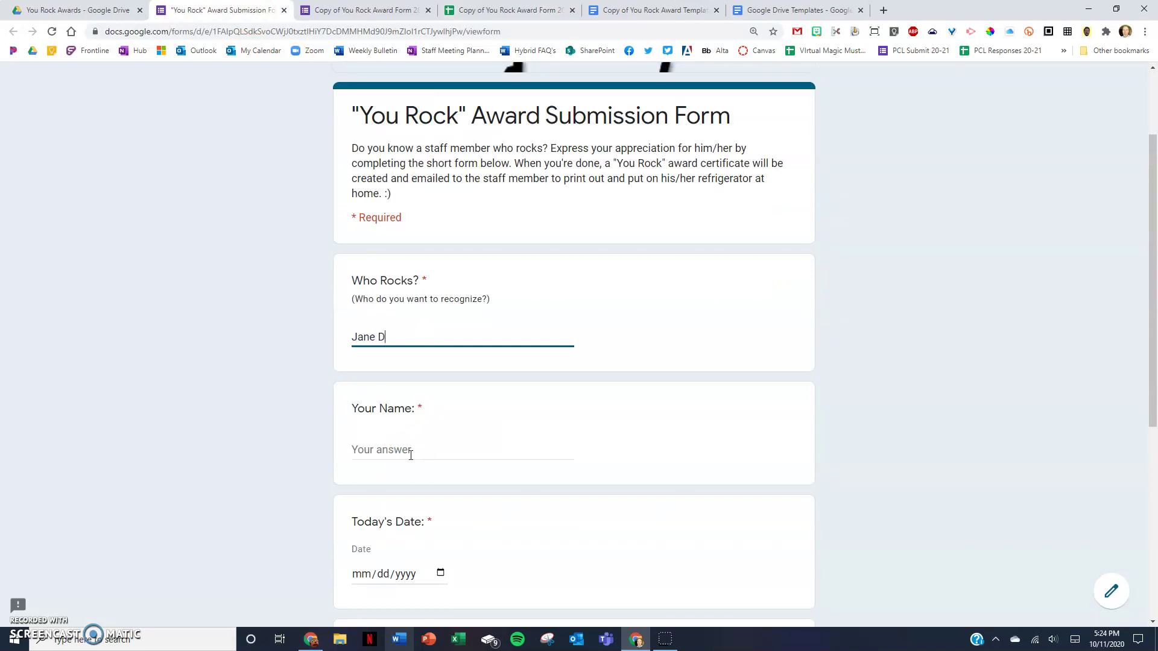
left_click(411, 455)
type("Brent Co")
left_click(180, 432)
Set the form's date to 10/11/2020 and give "For always giving her best!" as the reason this person rocks
scroll(181, 431, "down", 4)
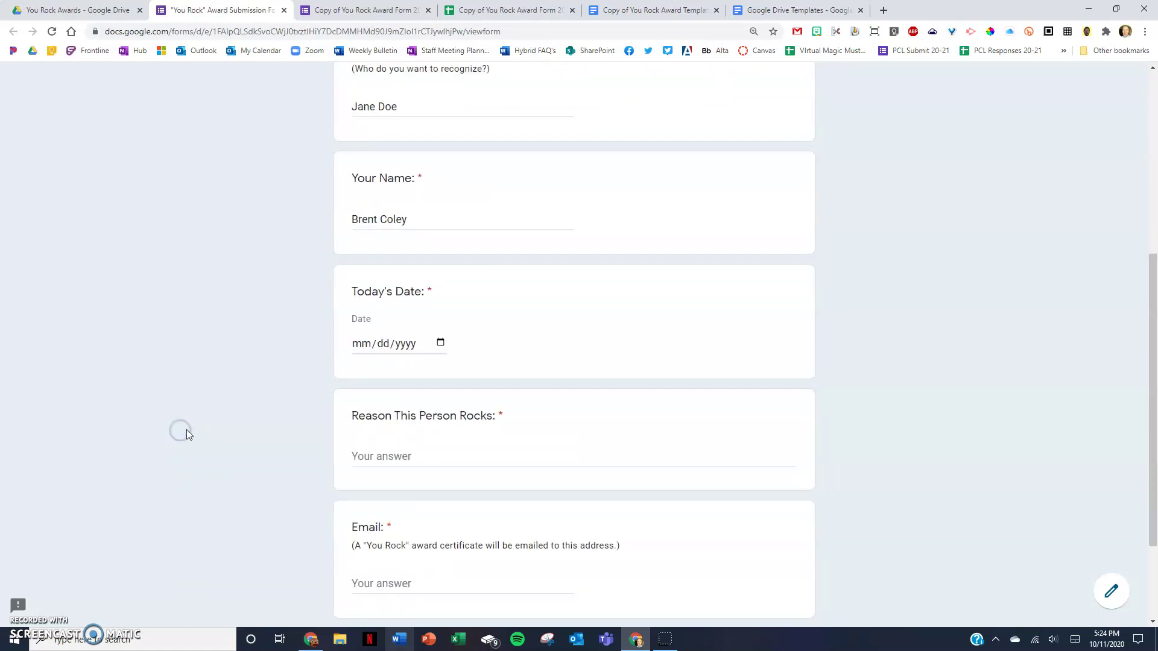
left_click(441, 331)
left_click(366, 449)
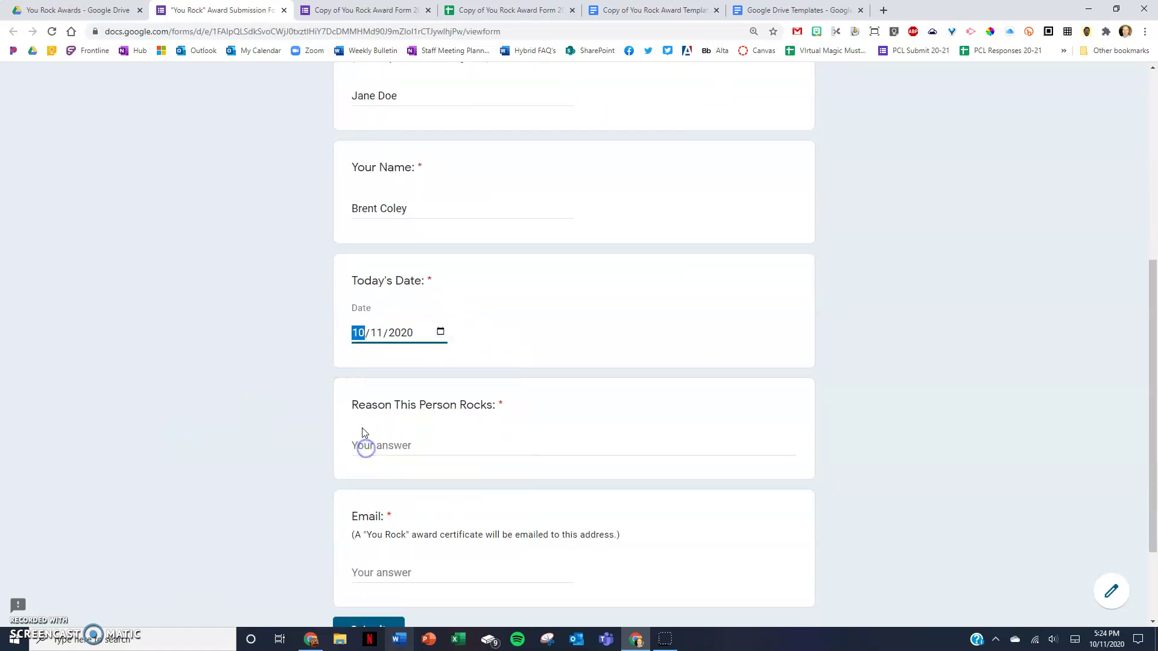
left_click(401, 442)
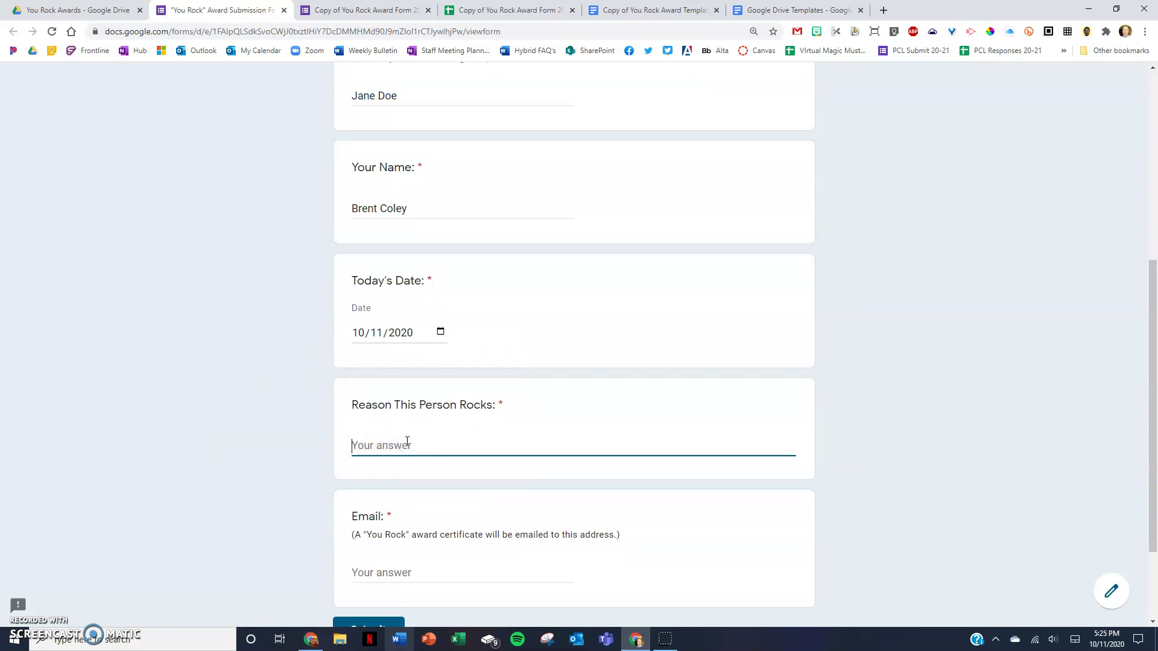
type("Foo")
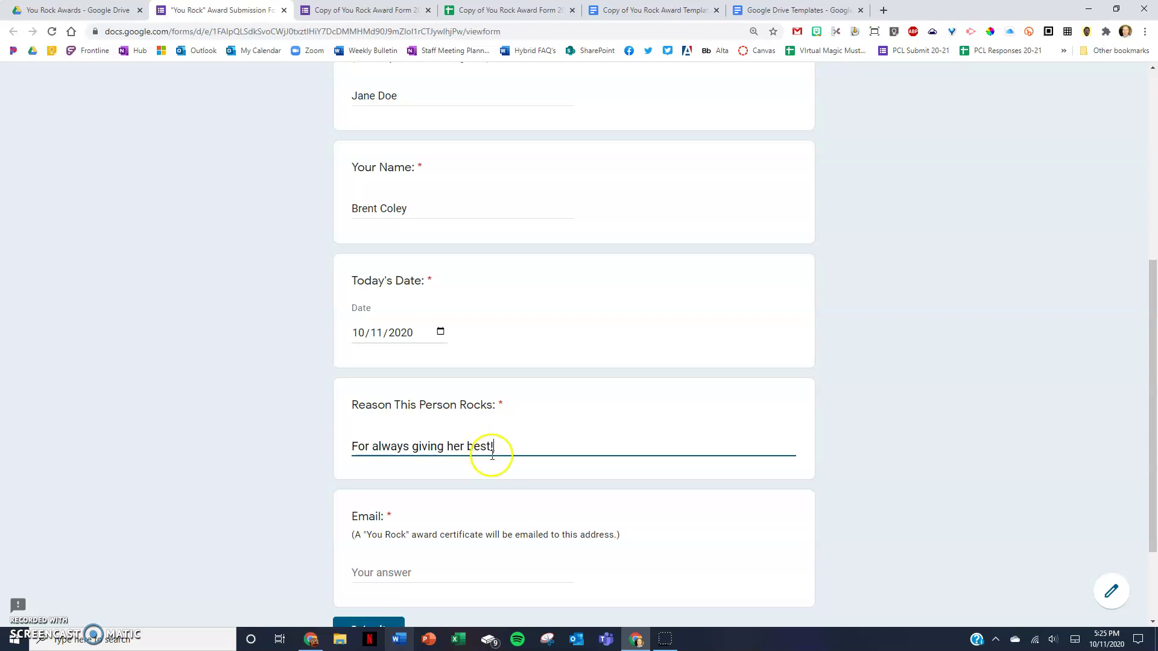
Fill in the recipient's email address from the autofill suggestion and submit the form
scroll(500, 459, "down", 2)
left_click(404, 449)
type("baco")
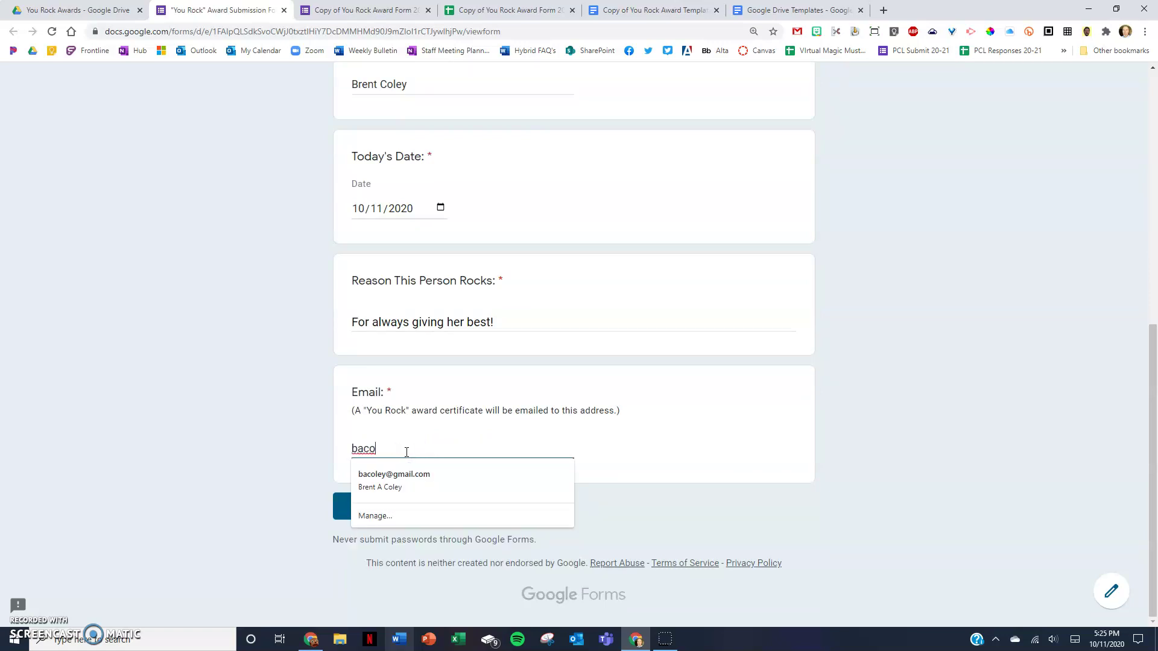
left_click(415, 476)
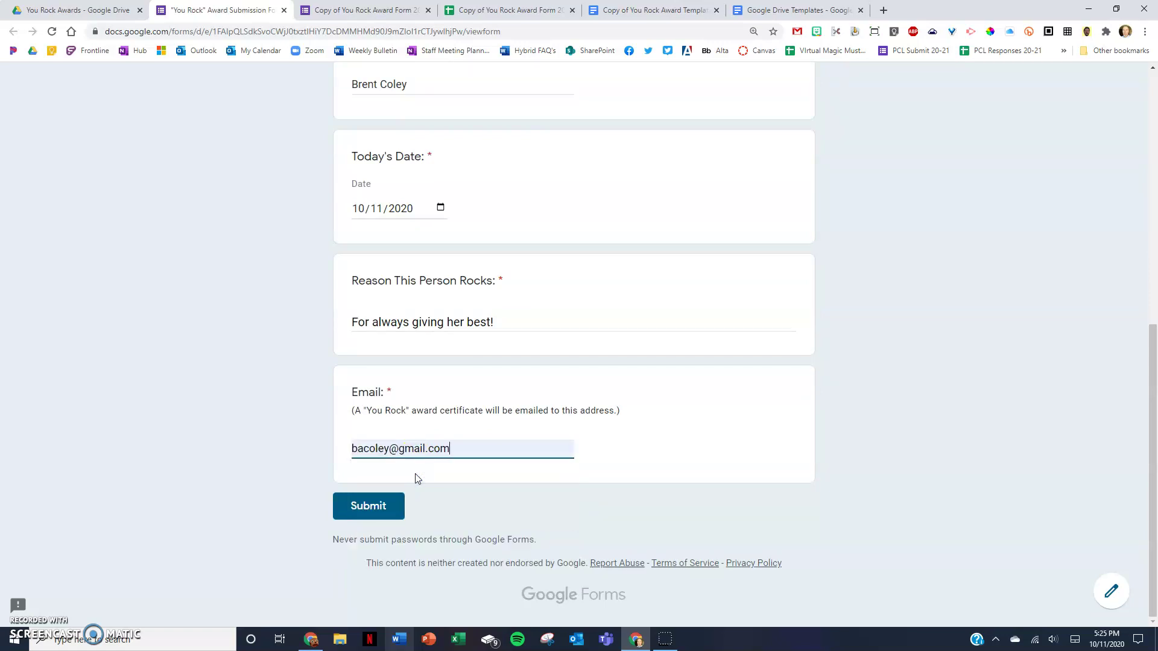
left_click(379, 509)
Bring up the form's responses spreadsheet and check the merged document and merge status columns for the new response
left_click(513, 10)
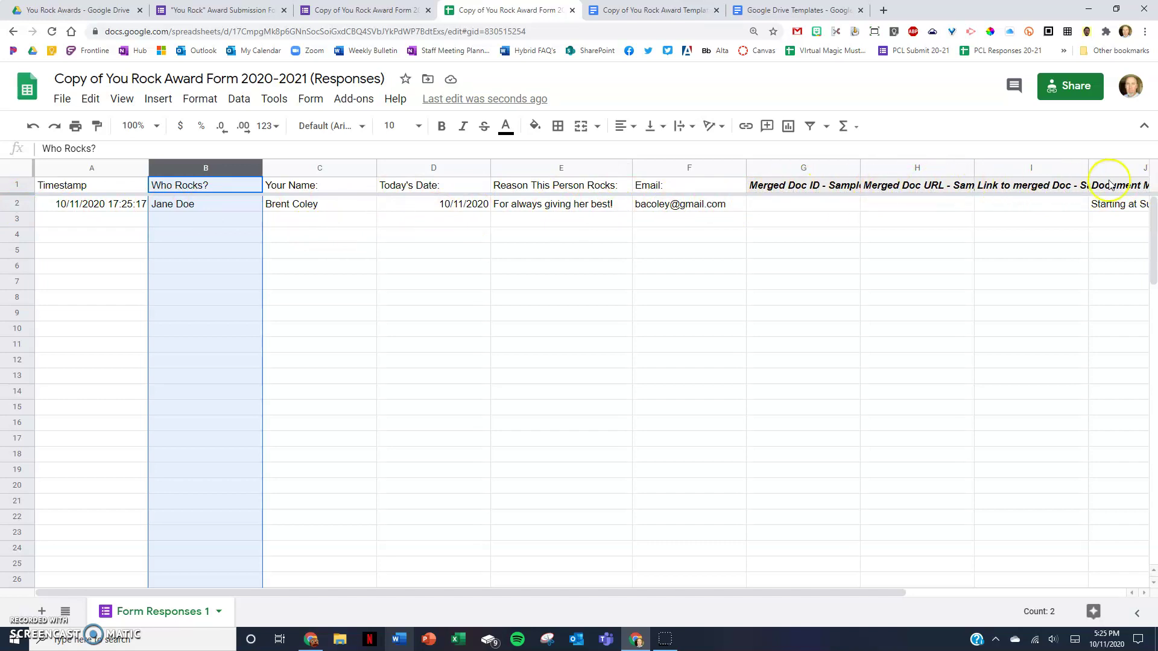
left_click_drag(804, 593, 1113, 591)
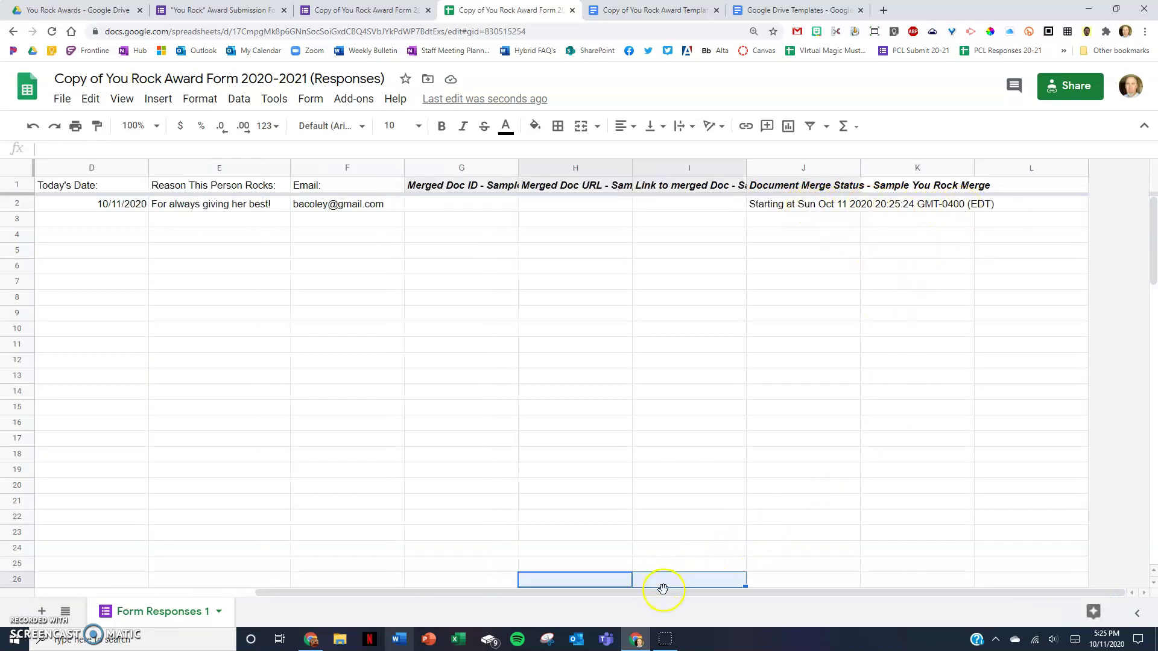
left_click_drag(679, 594, 662, 594)
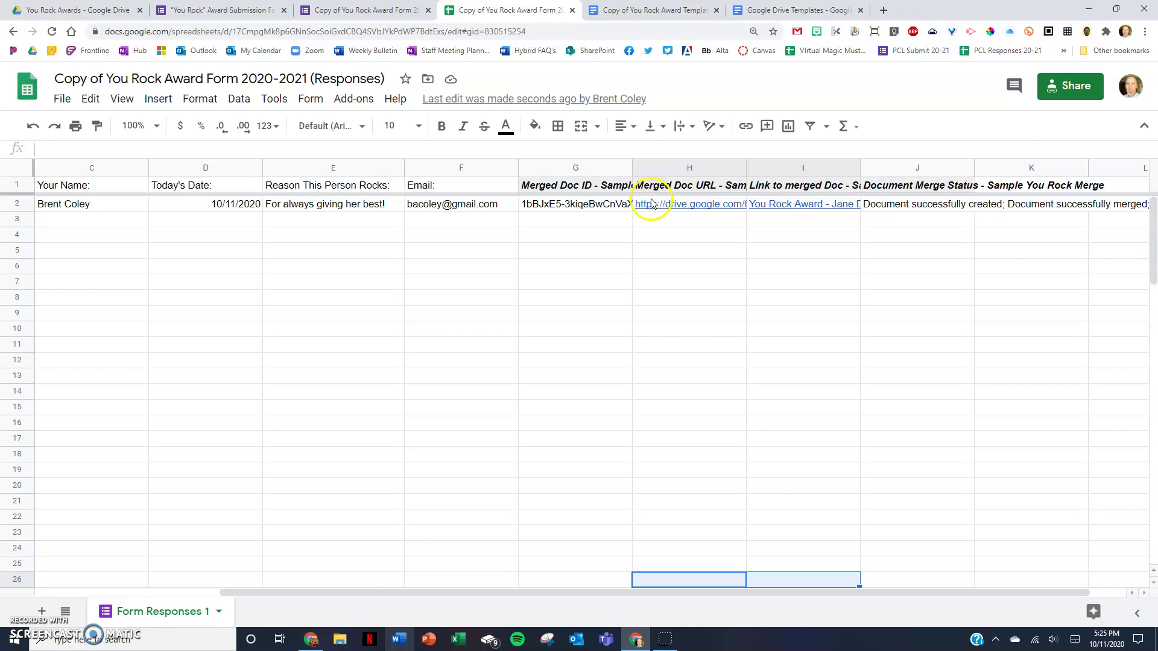
Open the merged award PDF from the response's Merged Doc URL link and look over the certificate
mouse_move(669, 207)
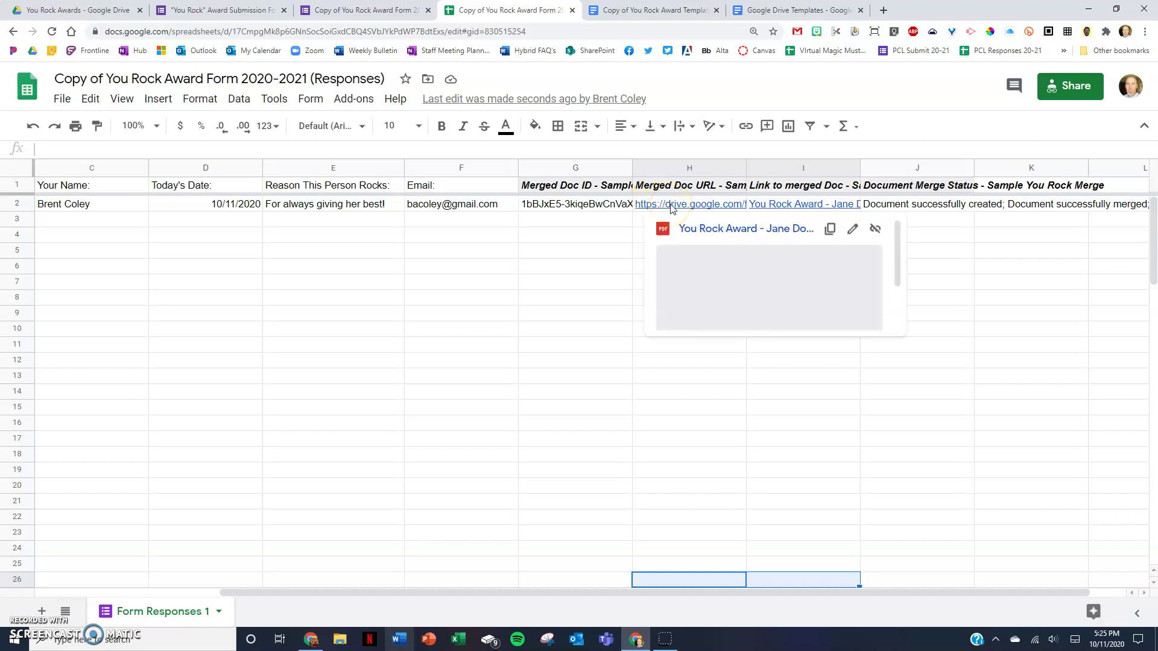
left_click(717, 229)
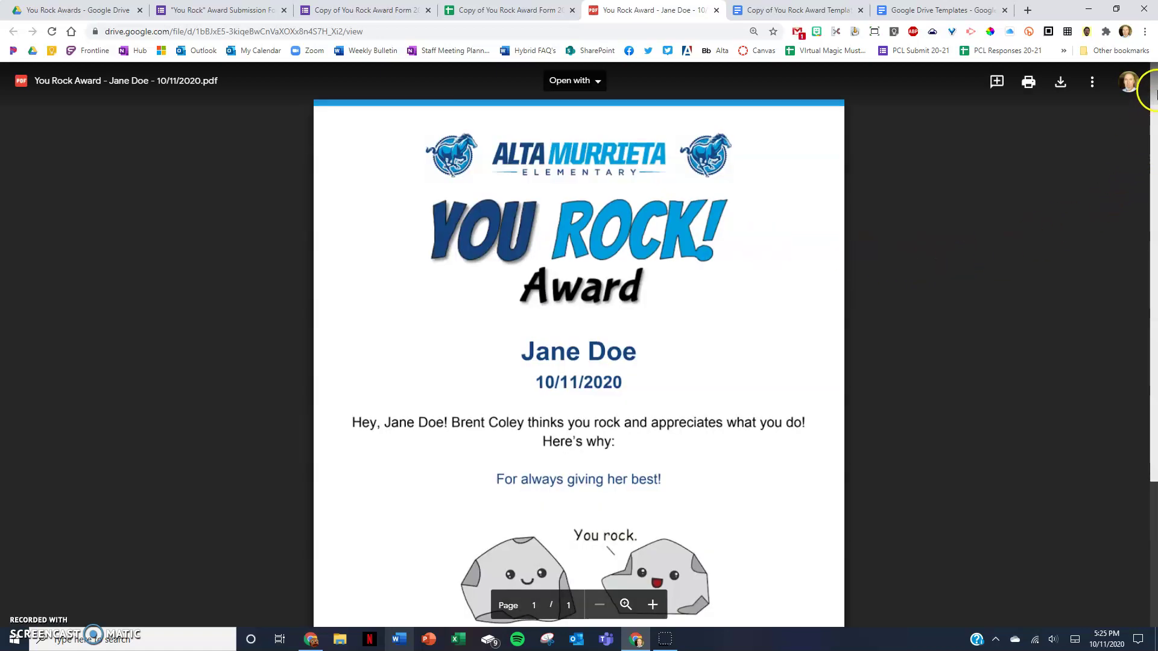
mouse_move(1153, 93)
left_mouse_down()
mouse_move(1153, 140)
mouse_move(1153, 114)
left_mouse_up()
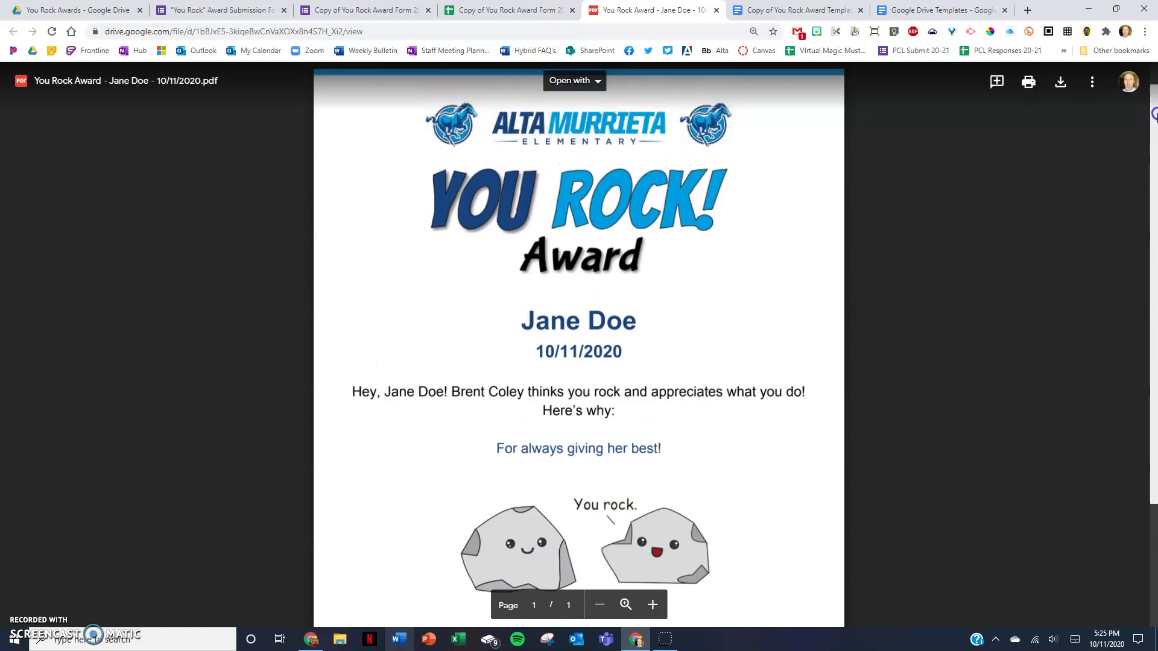
Switch to Gmail, open the new You Rock Award email, and preview its attached PDF certificate
left_click(798, 33)
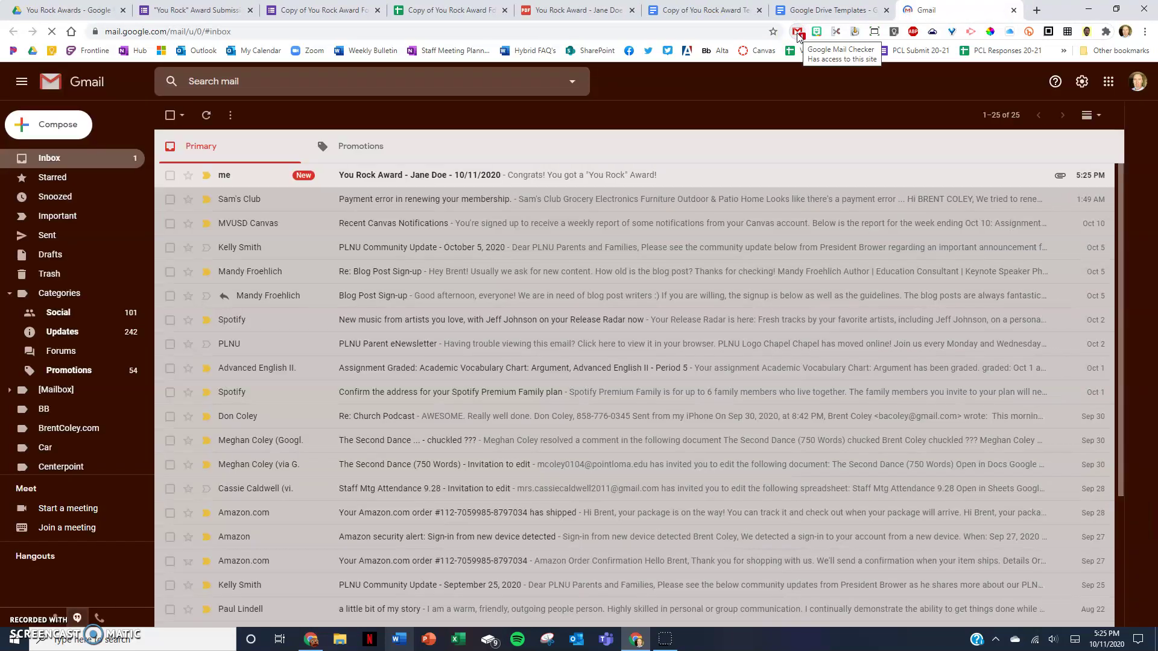
left_click(361, 180)
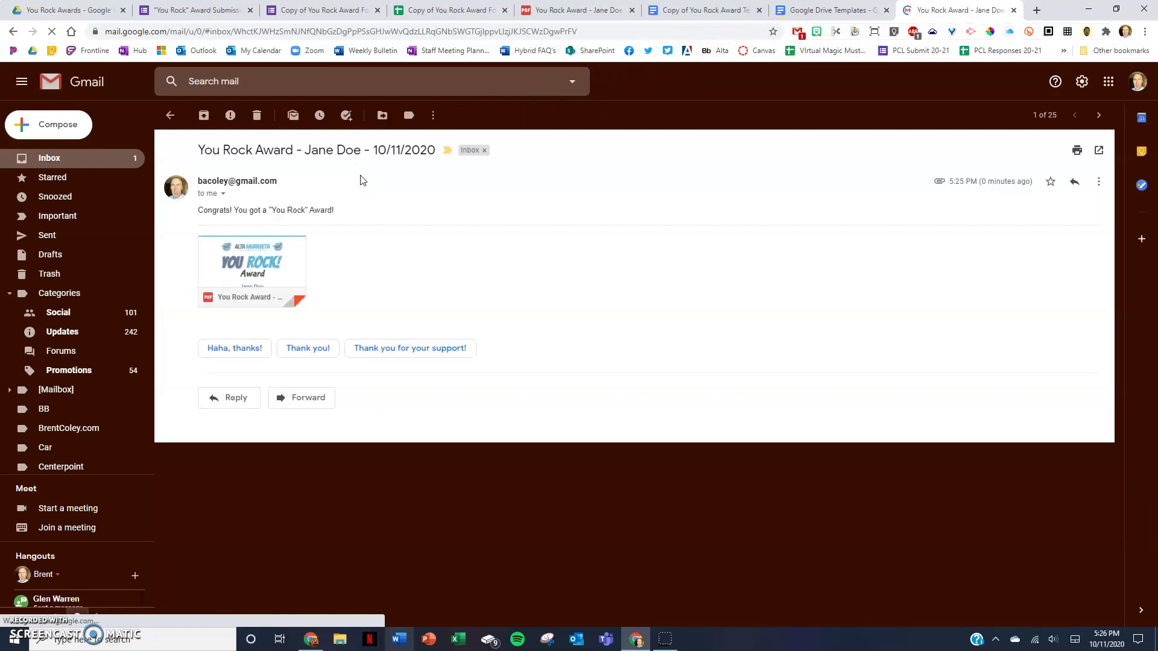
left_click(272, 261)
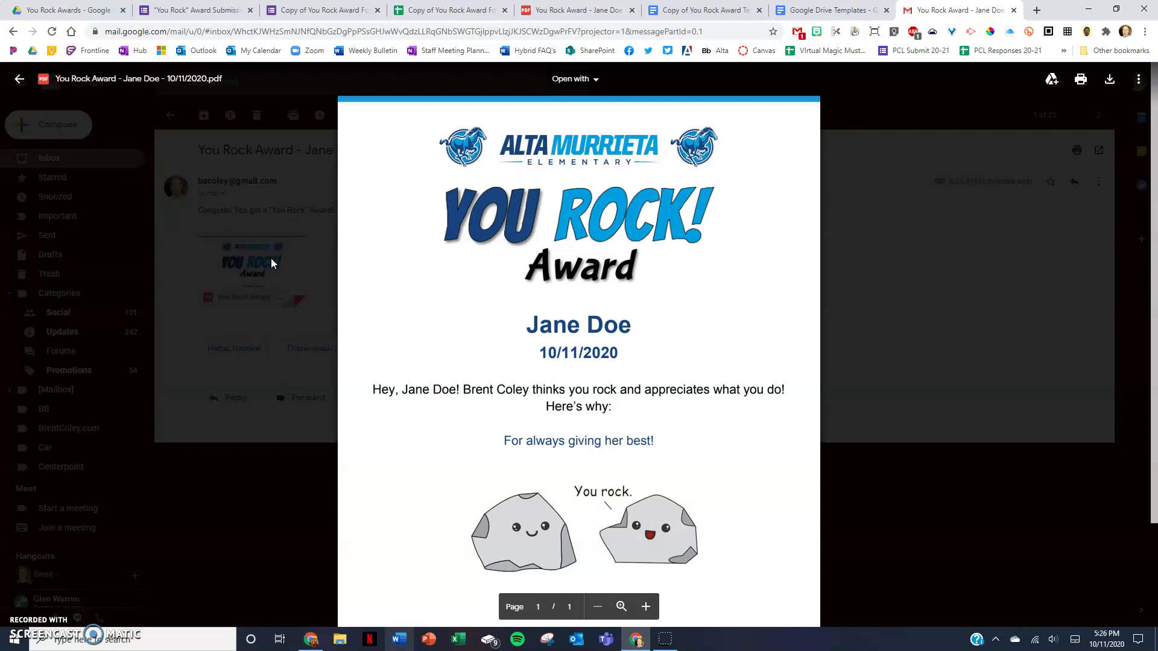
In the Google Drive Templates document, show the bit.ly/drive4edu short address and find the Staff "You Rock" Award form and template links
left_click(821, 12)
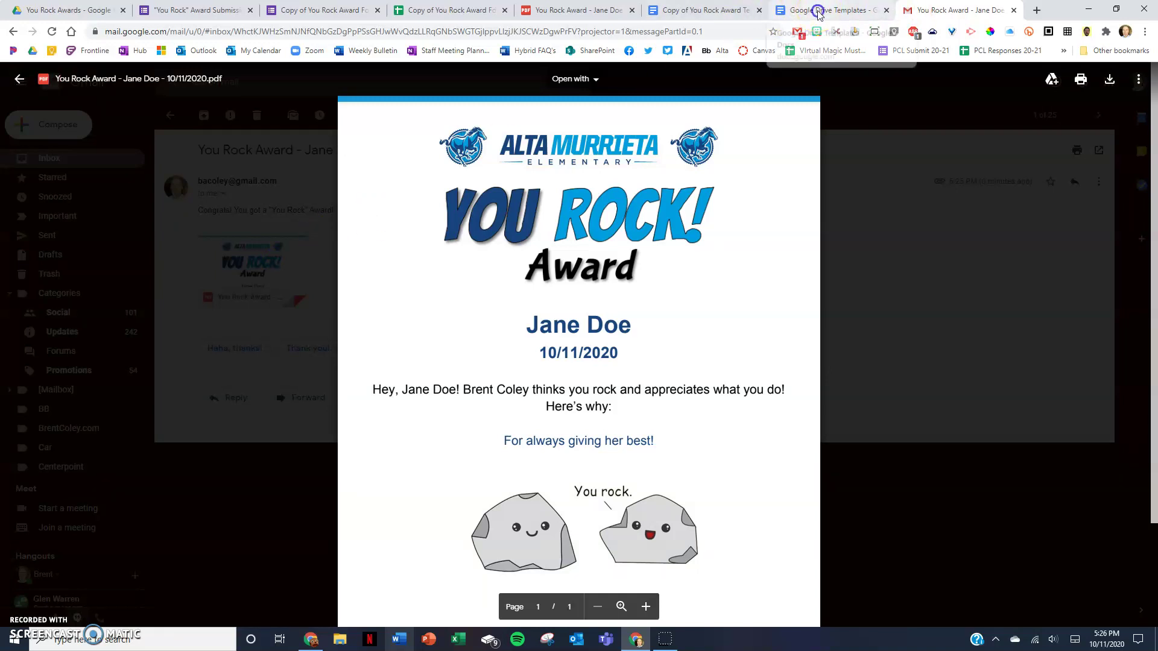
left_click(819, 12)
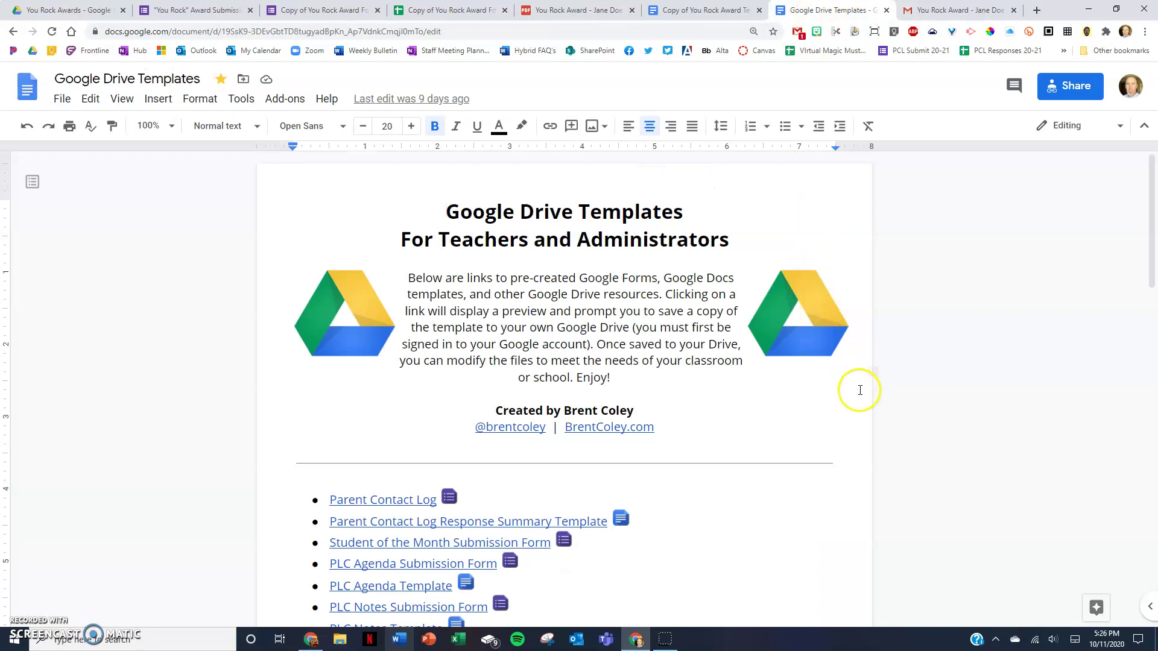
left_click(336, 31)
type("bit.ly/")
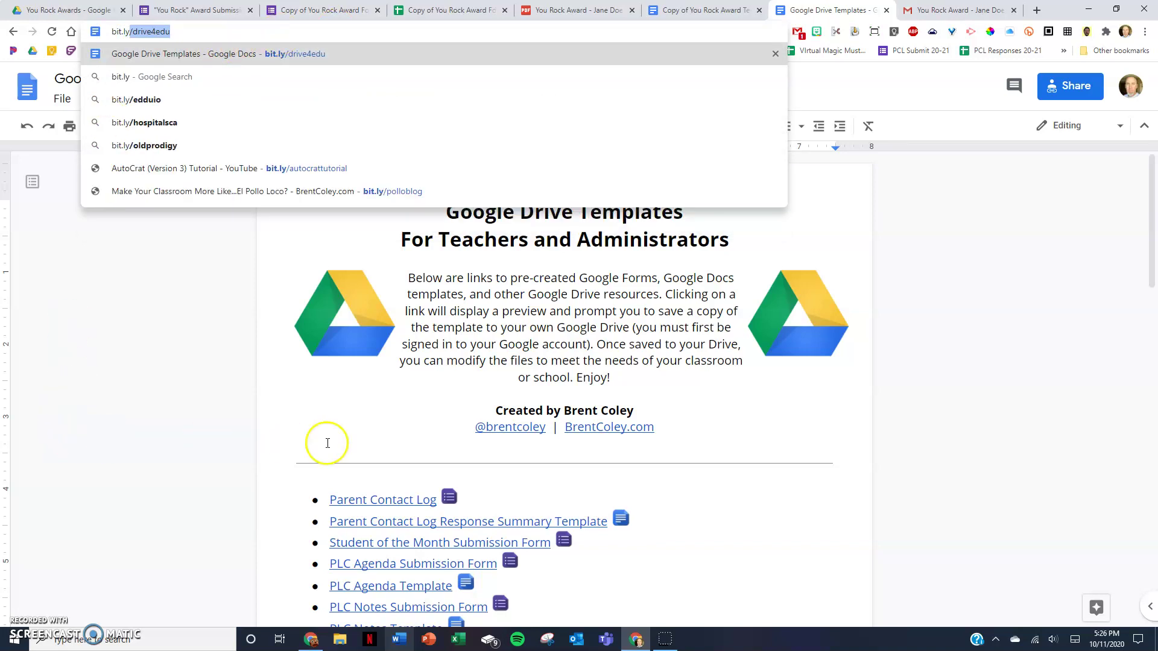
scroll(312, 439, "down", 4)
scroll(313, 439, "down", 3)
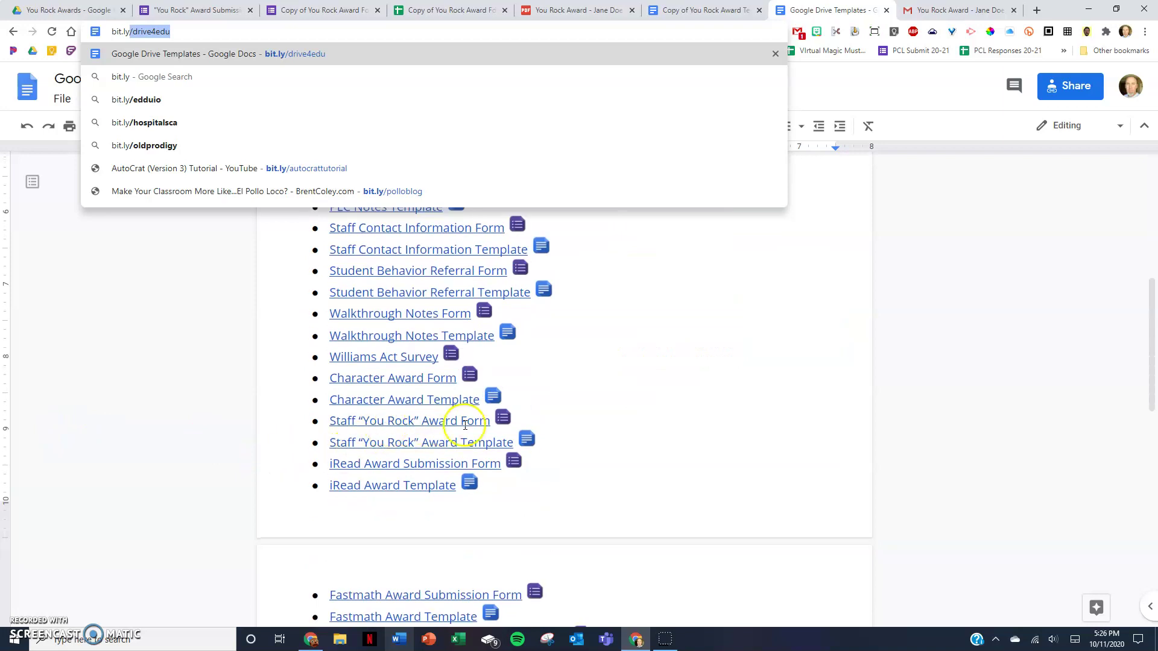